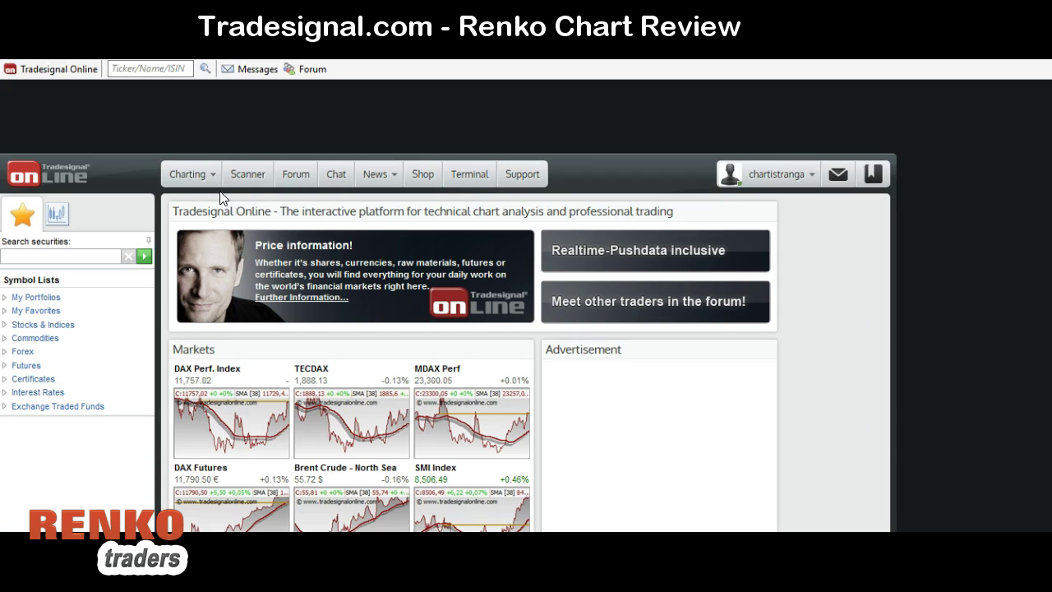
# - Start a new chart from the Charting menu and search for the eurusd symbol
pyautogui.click(201, 176)
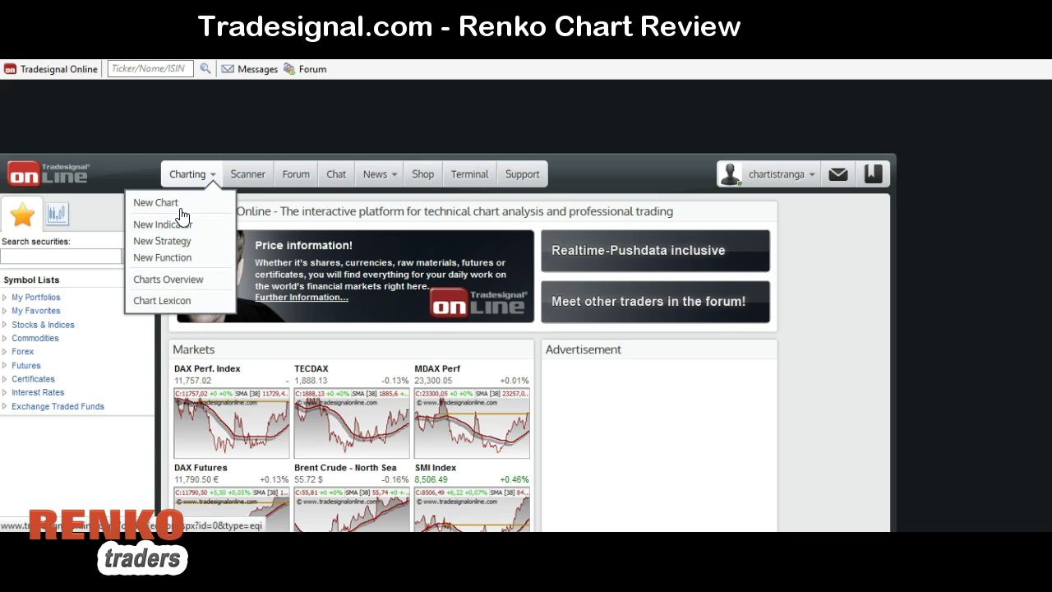
pyautogui.click(183, 213)
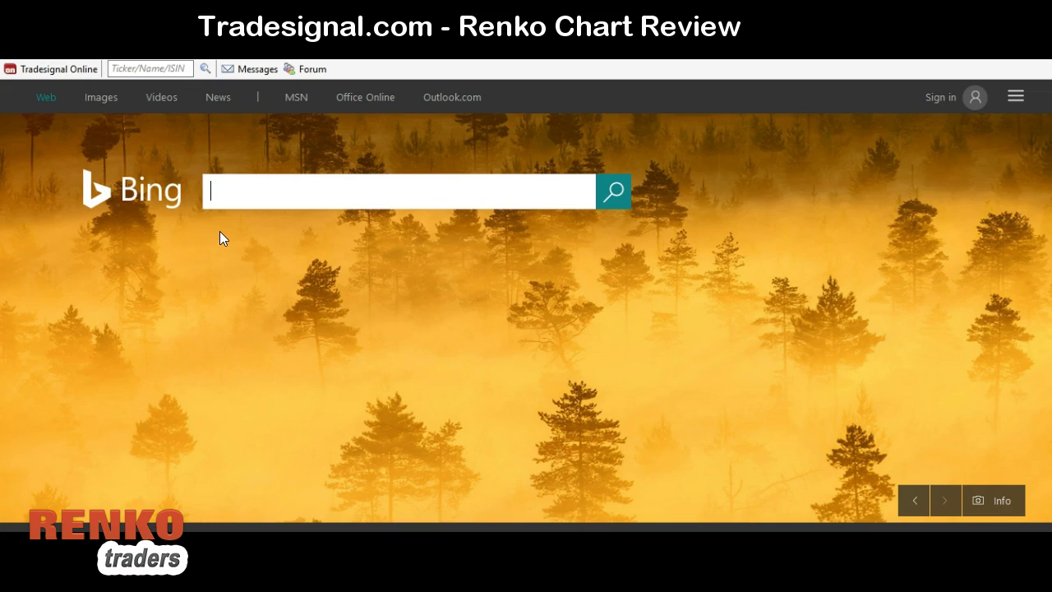
pyautogui.click(171, 69)
pyautogui.write('eurusd')
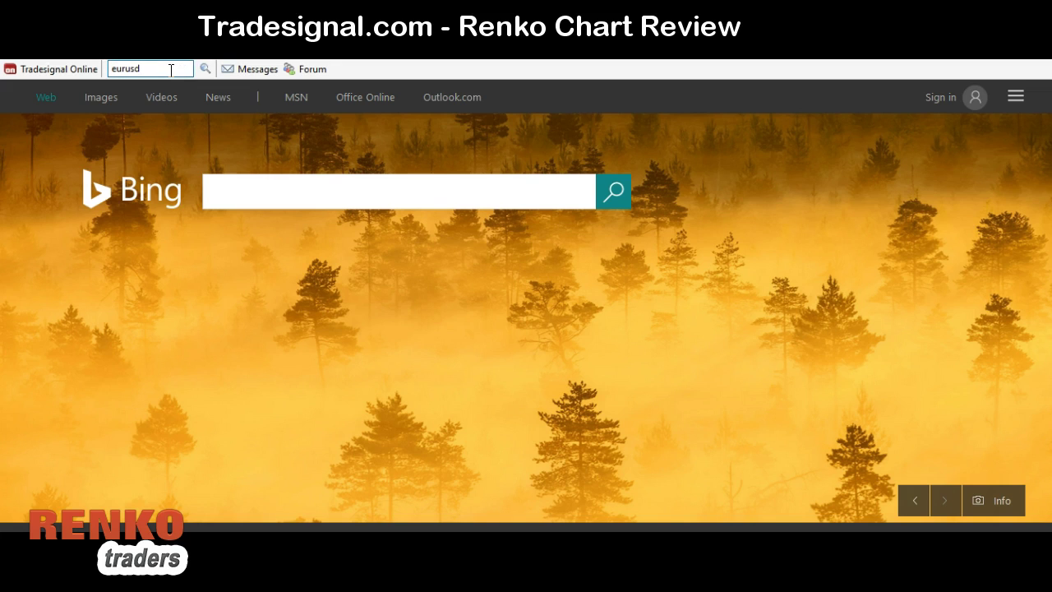
pyautogui.press('Return')
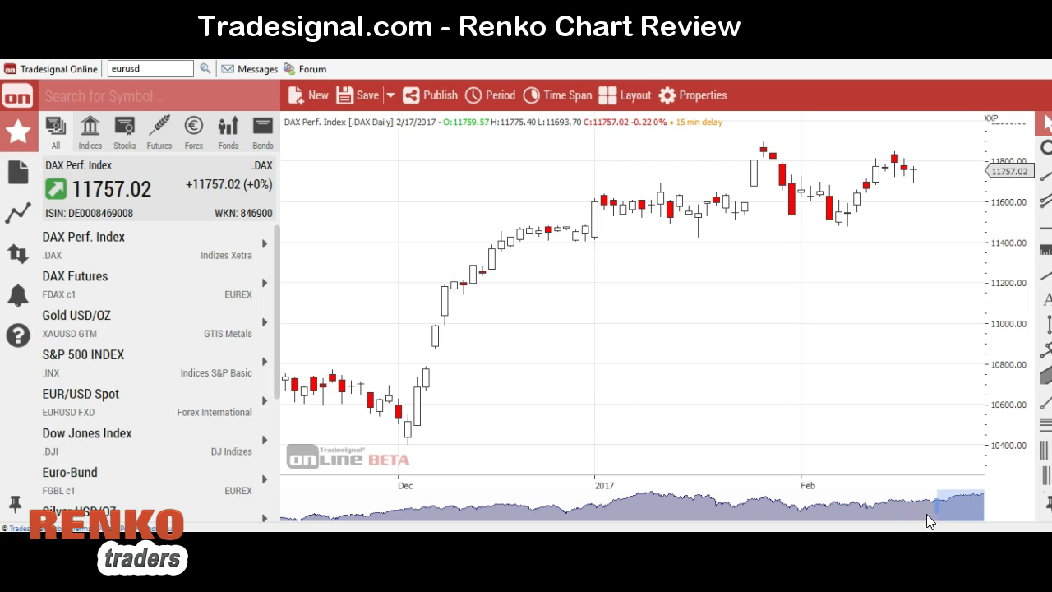
# - Widen the DAX chart's visible time range and browse the Indices and Stocks lists
pyautogui.moveTo(936, 508); pyautogui.dragTo(845, 508)
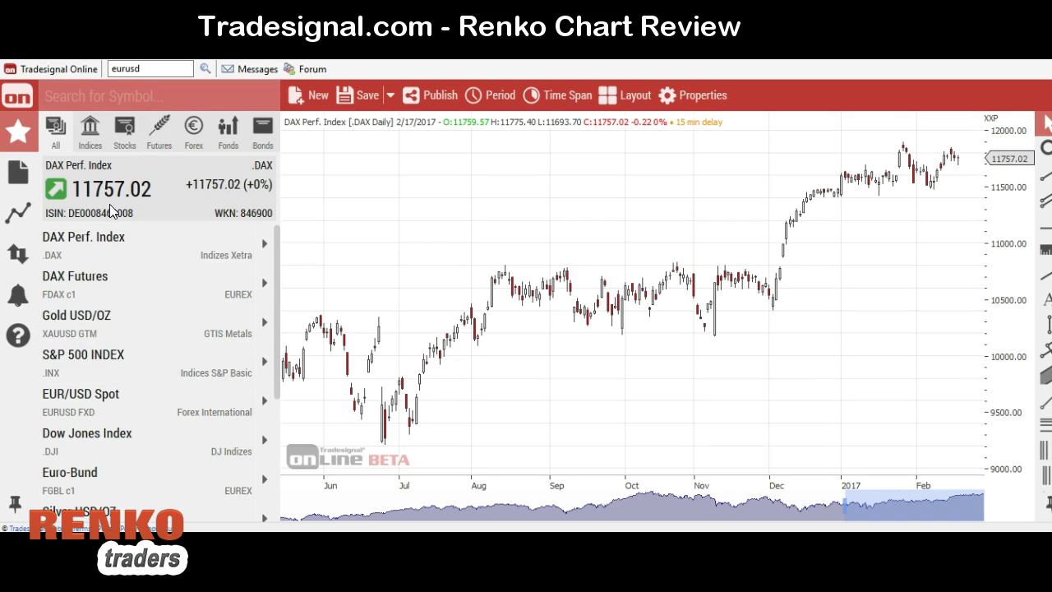
pyautogui.click(100, 144)
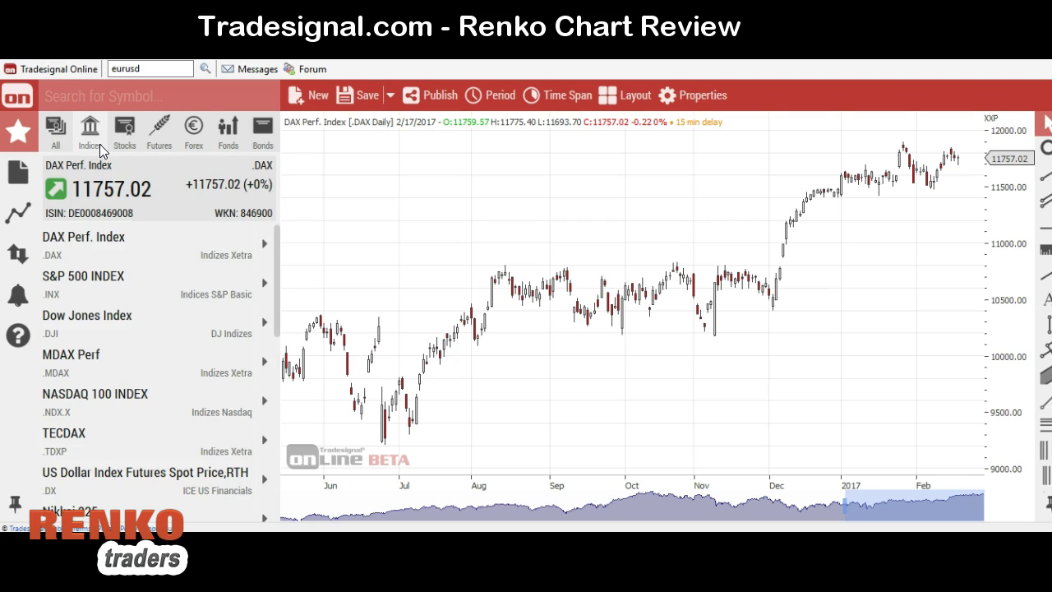
pyautogui.click(125, 142)
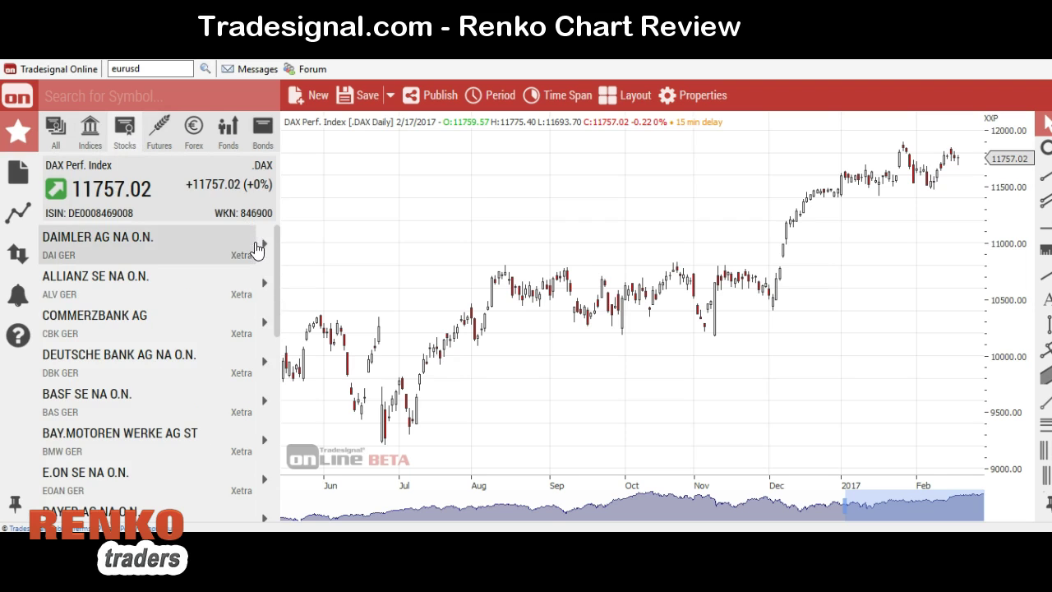
pyautogui.scroll(-2, 278, 276)
pyautogui.moveTo(278, 276); pyautogui.dragTo(282, 429)
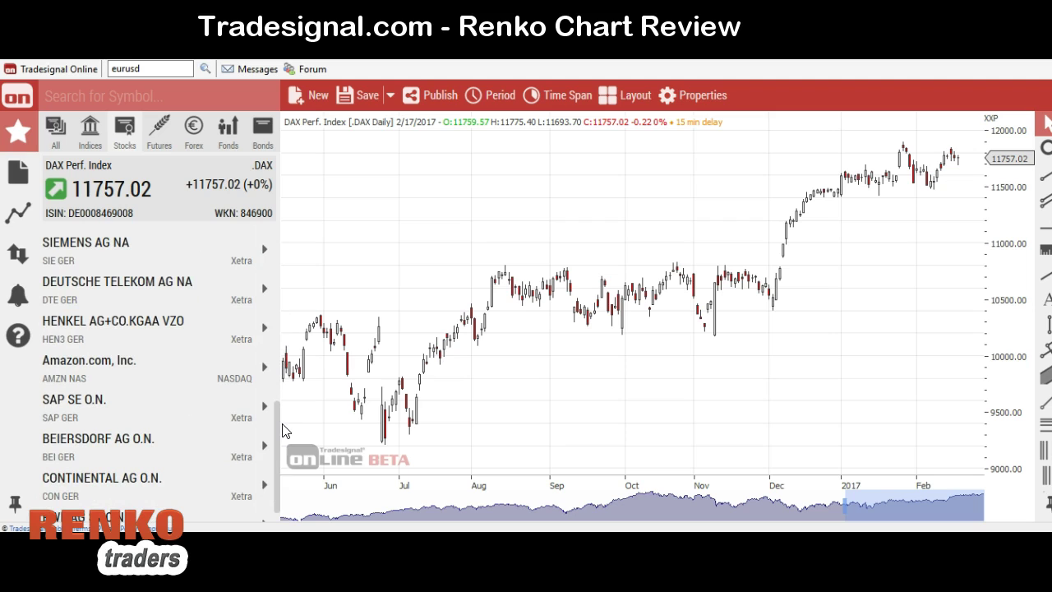
# - Browse the Futures, Forex, Fonds and Bonds symbol lists
pyautogui.click(153, 138)
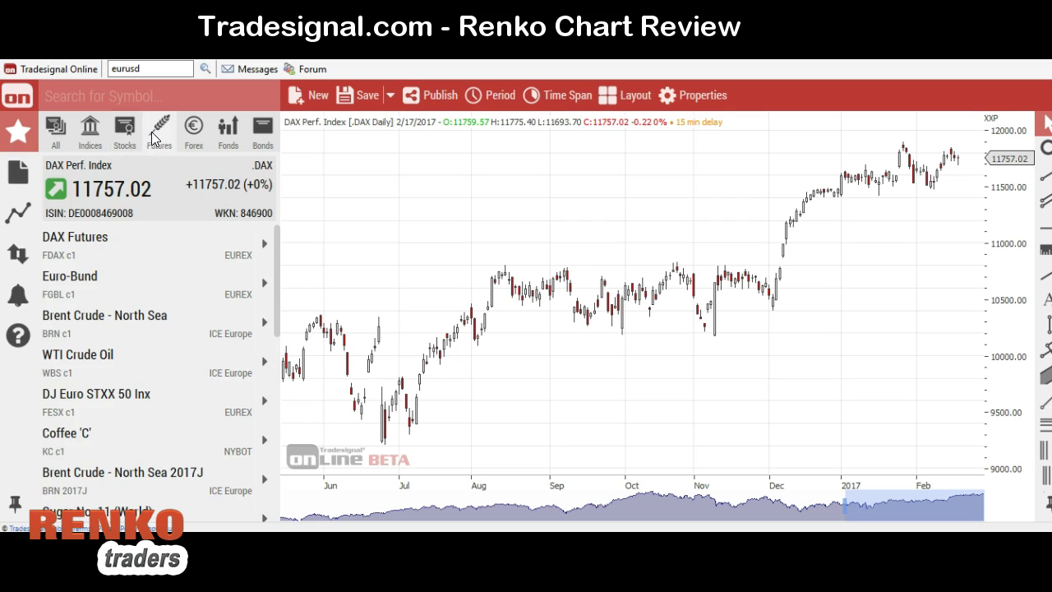
pyautogui.scroll(-1, 277, 254)
pyautogui.scroll(-3, 277, 254)
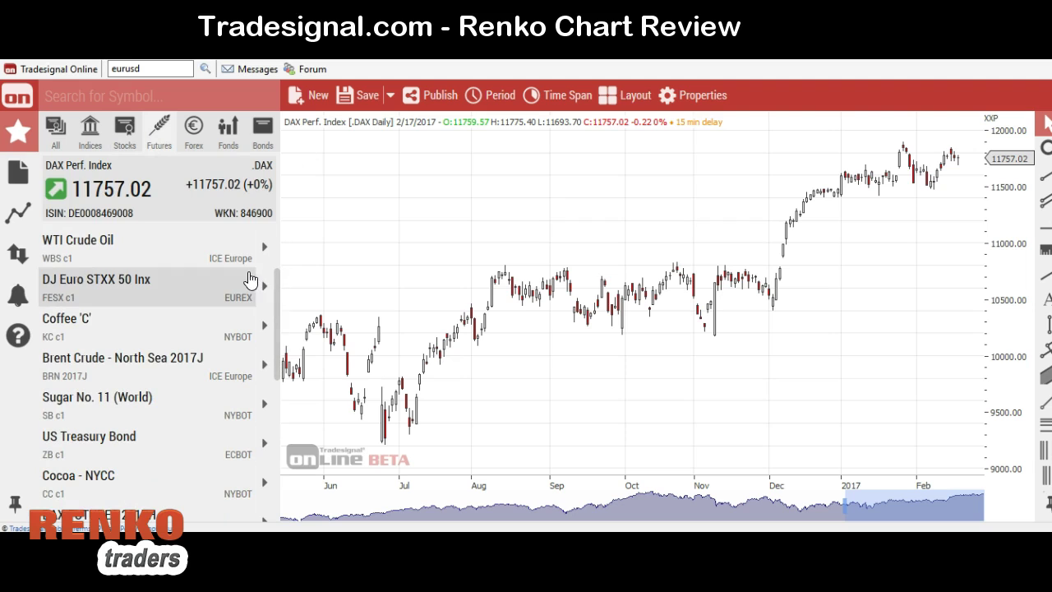
pyautogui.scroll(-1, 279, 329)
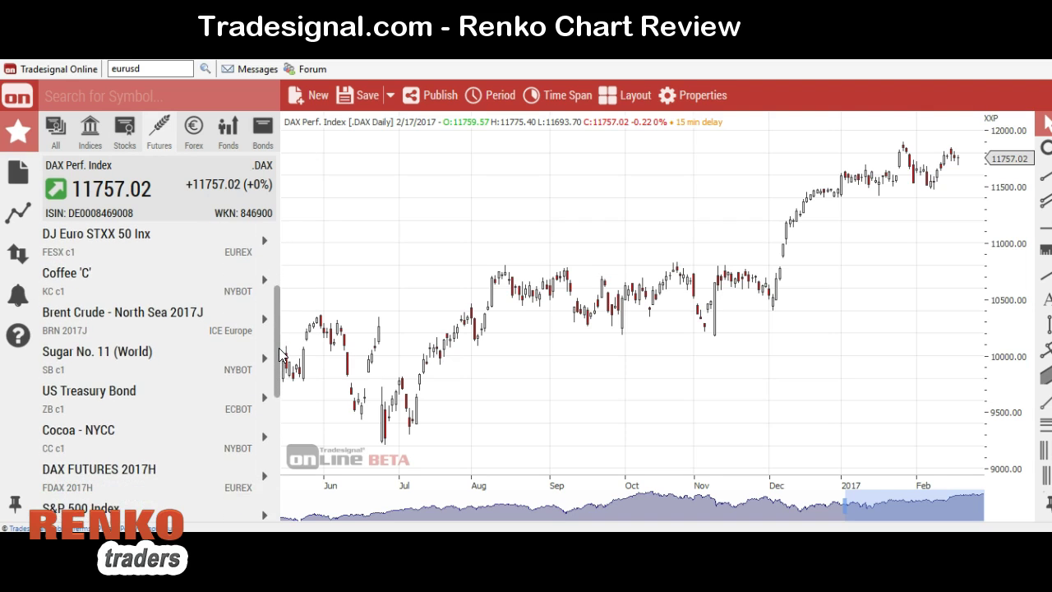
pyautogui.scroll(-1, 280, 354)
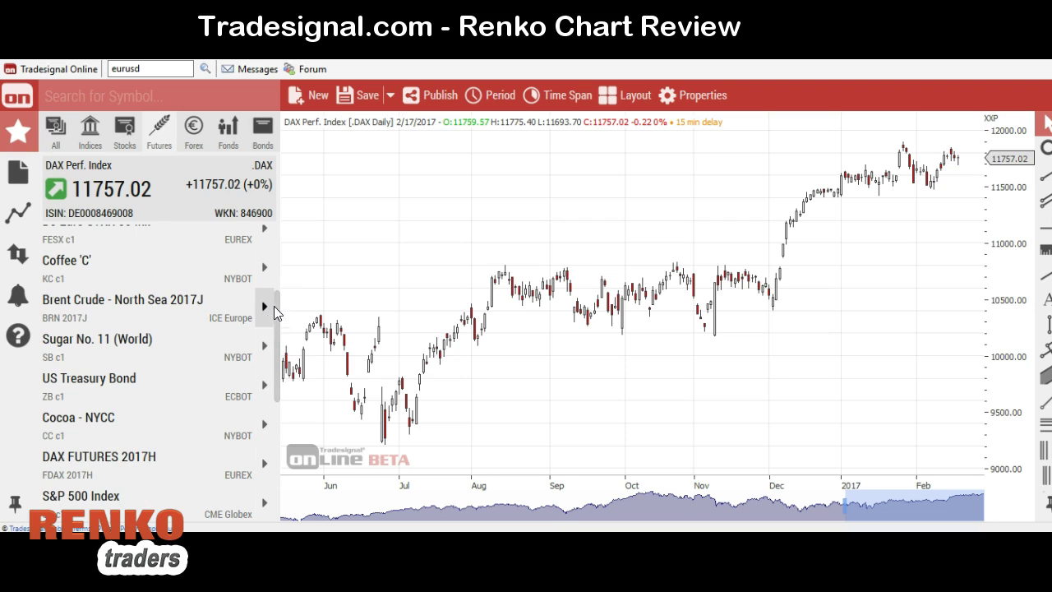
pyautogui.click(197, 148)
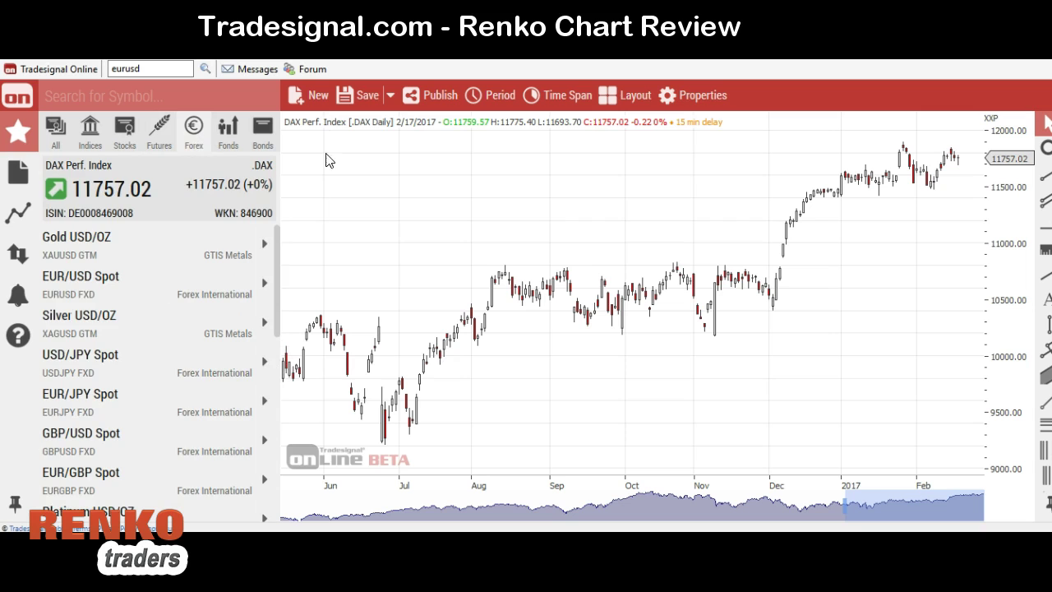
pyautogui.moveTo(278, 262); pyautogui.dragTo(276, 455)
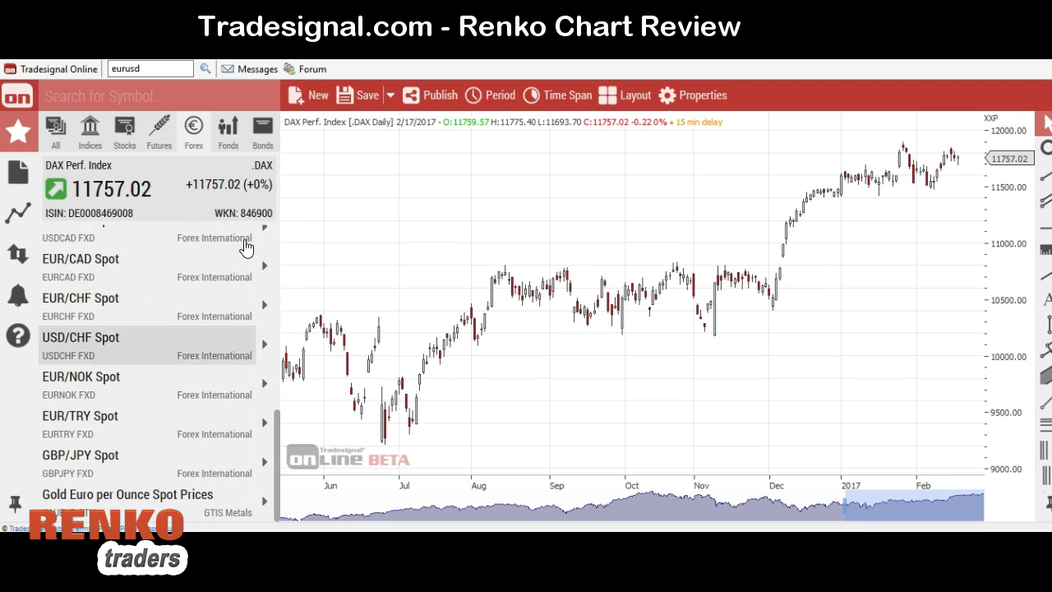
pyautogui.click(233, 144)
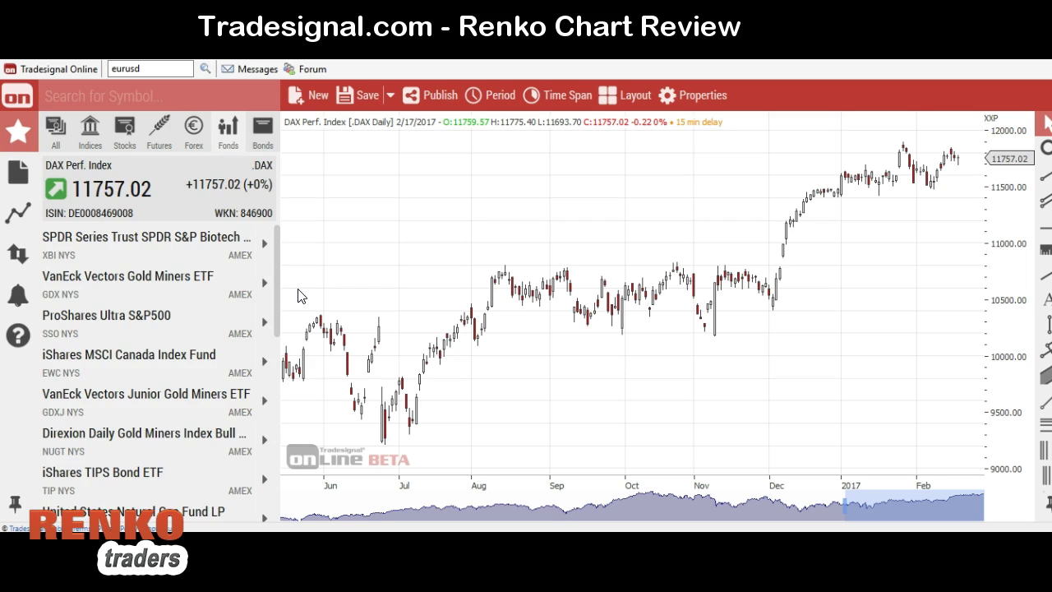
pyautogui.moveTo(279, 253); pyautogui.dragTo(280, 381)
pyautogui.click(261, 133)
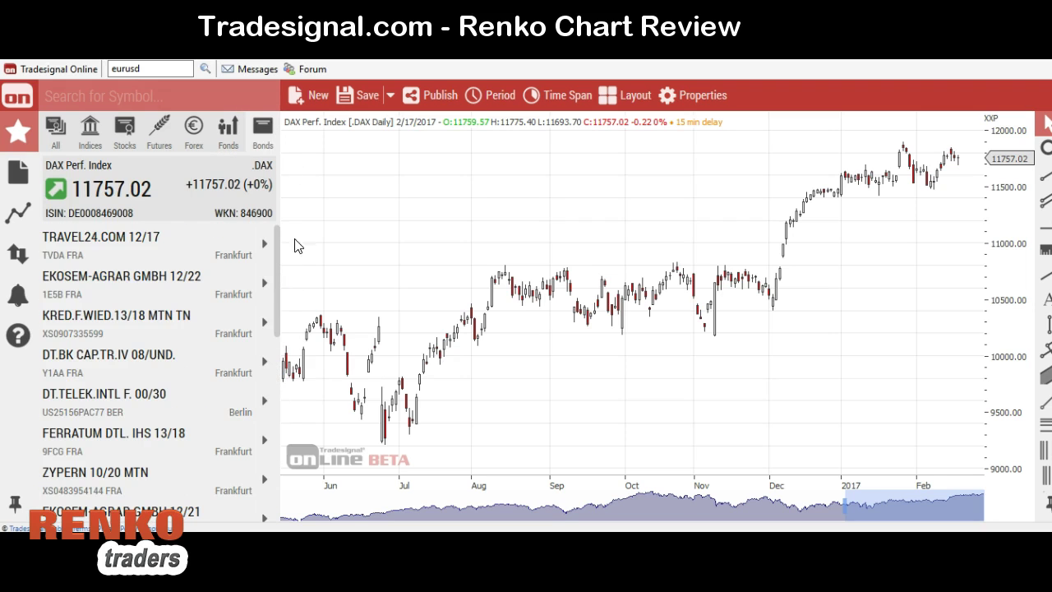
pyautogui.moveTo(275, 251); pyautogui.dragTo(282, 204)
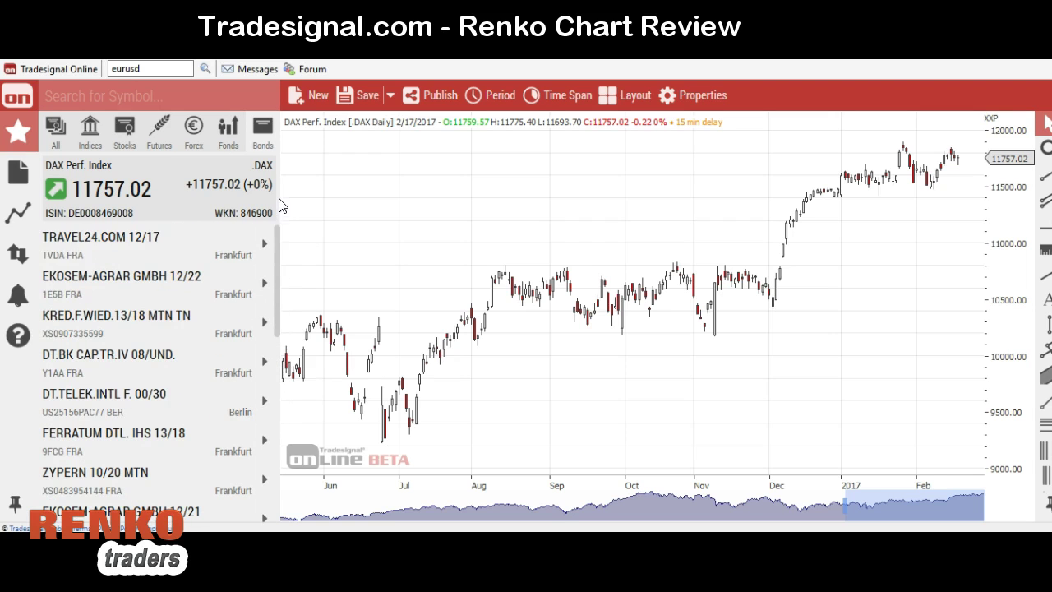
# - Replace the DAX chart with EUR/USD Spot from the Forex list and zoom to October–February
pyautogui.click(93, 140)
pyautogui.click(188, 142)
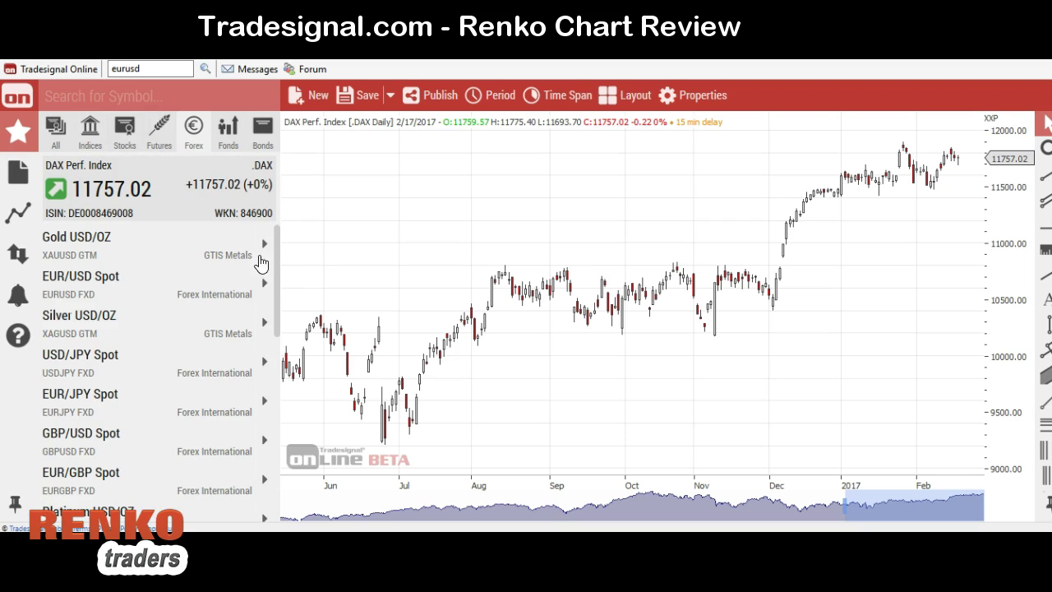
pyautogui.click(265, 288)
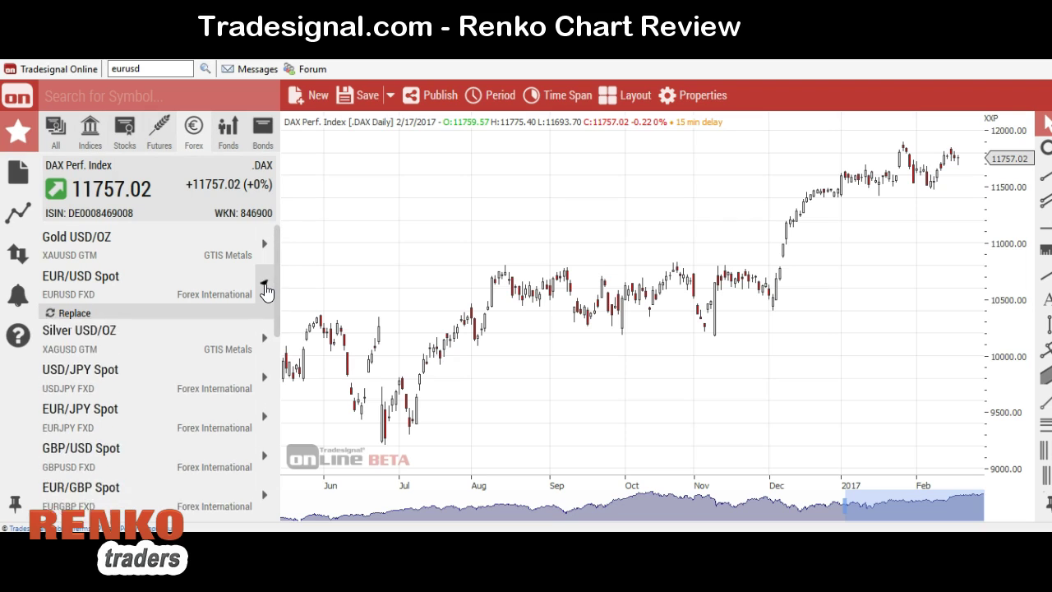
pyautogui.click(67, 317)
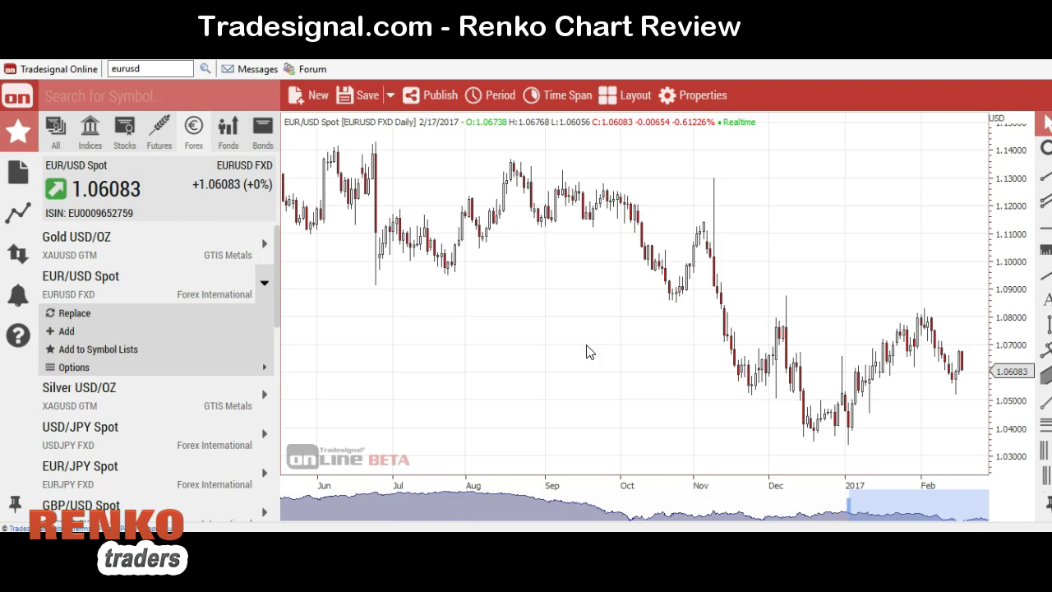
pyautogui.moveTo(848, 503); pyautogui.dragTo(917, 501)
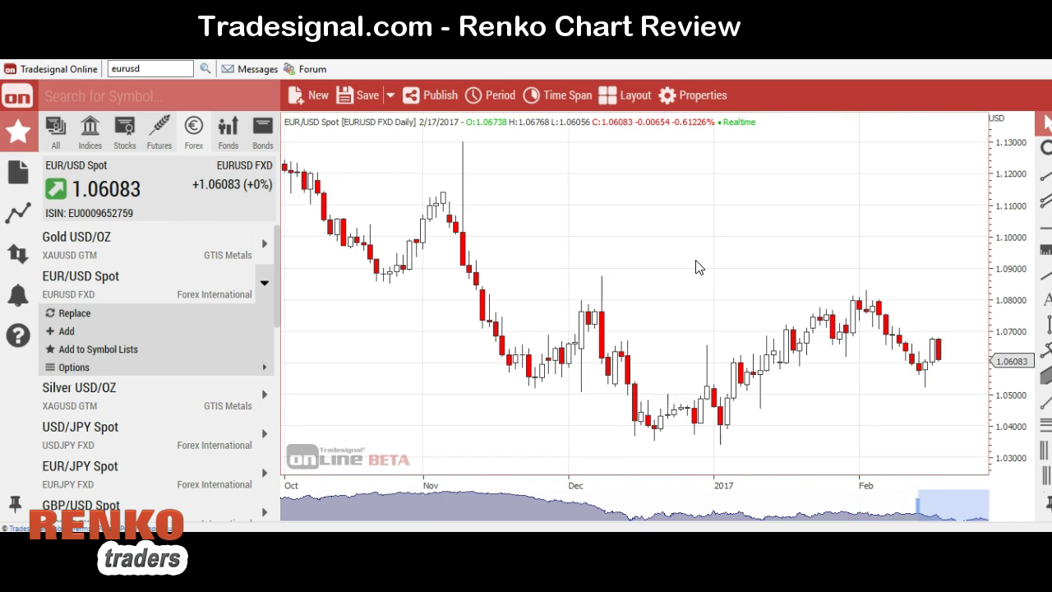
# - Load the saved EURUSD chart from the Renko-Analysis folder and list the indicator categories
pyautogui.click(20, 186)
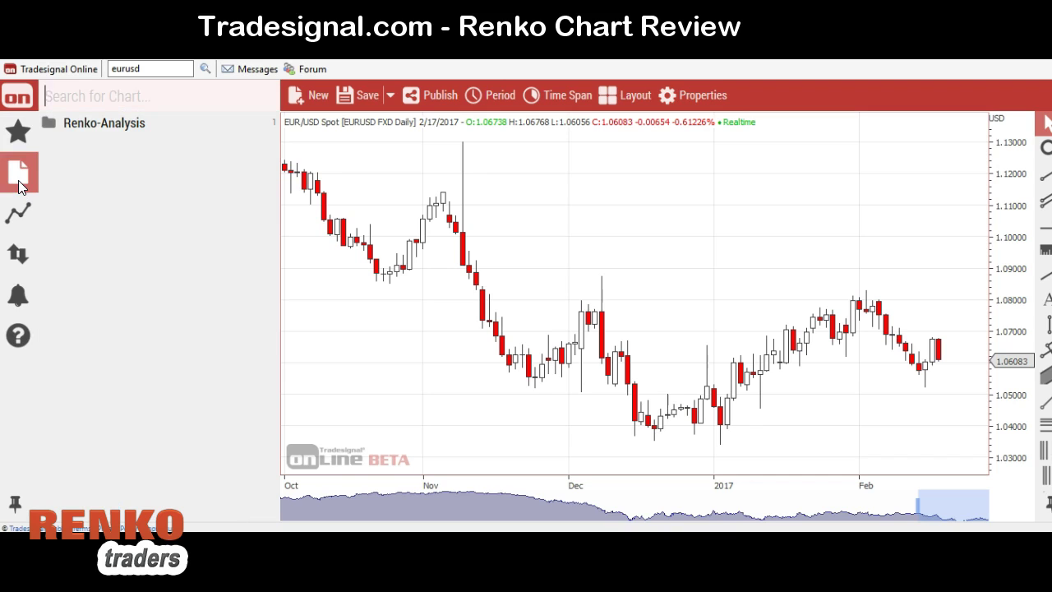
pyautogui.click(95, 127)
pyautogui.click(129, 133)
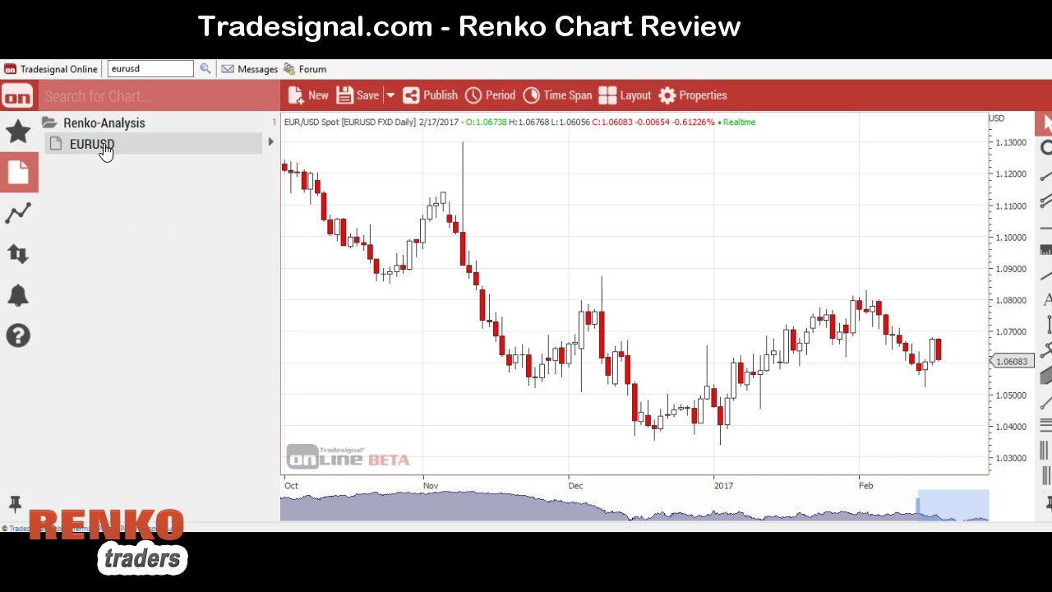
pyautogui.click(105, 150)
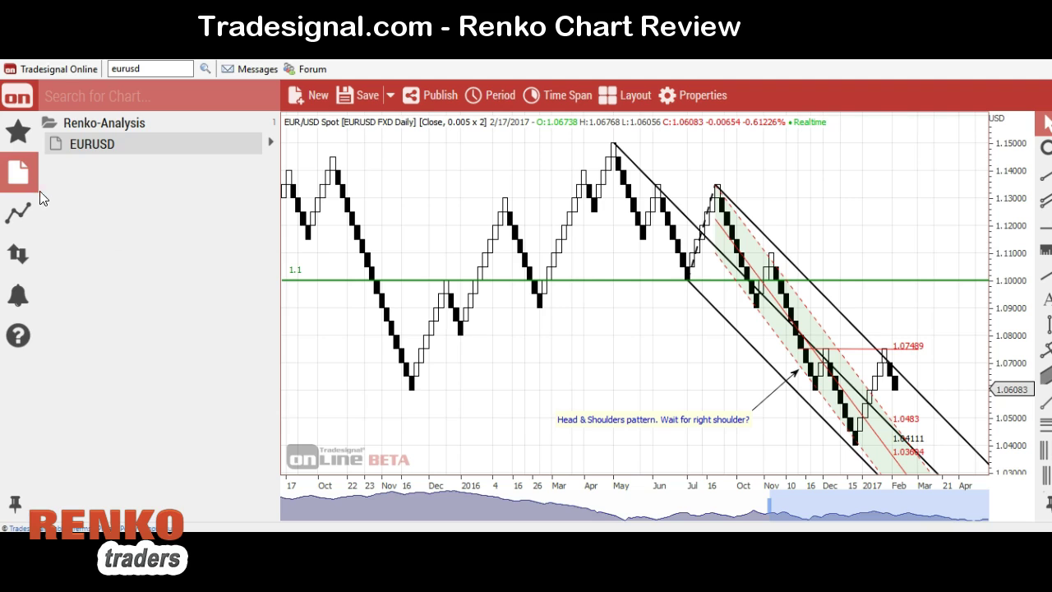
pyautogui.click(18, 213)
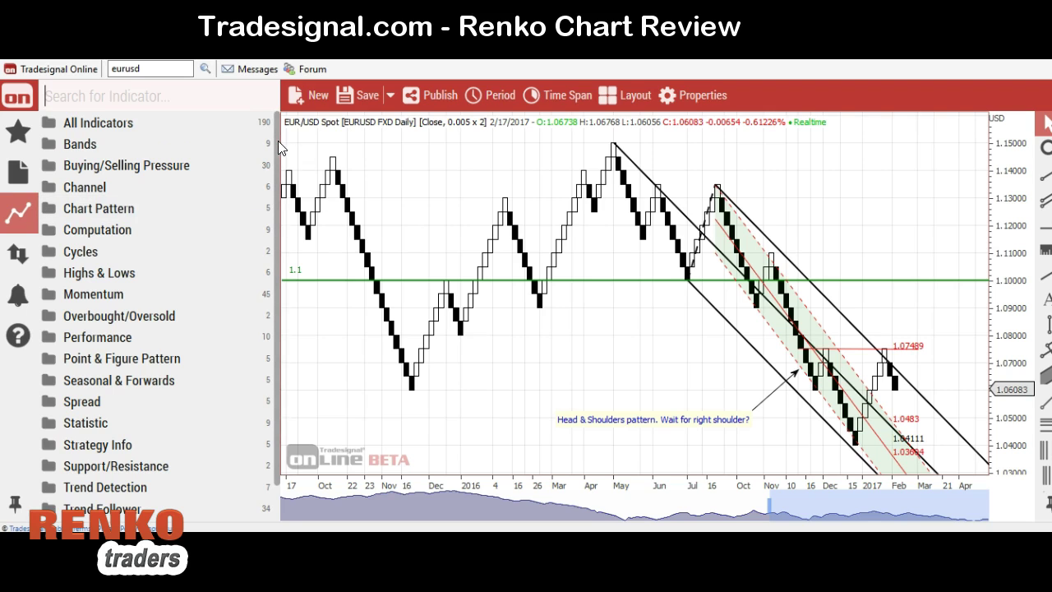
# - Peek into the Performance, Momentum and Chart Pattern indicator categories
pyautogui.scroll(-2, 278, 157)
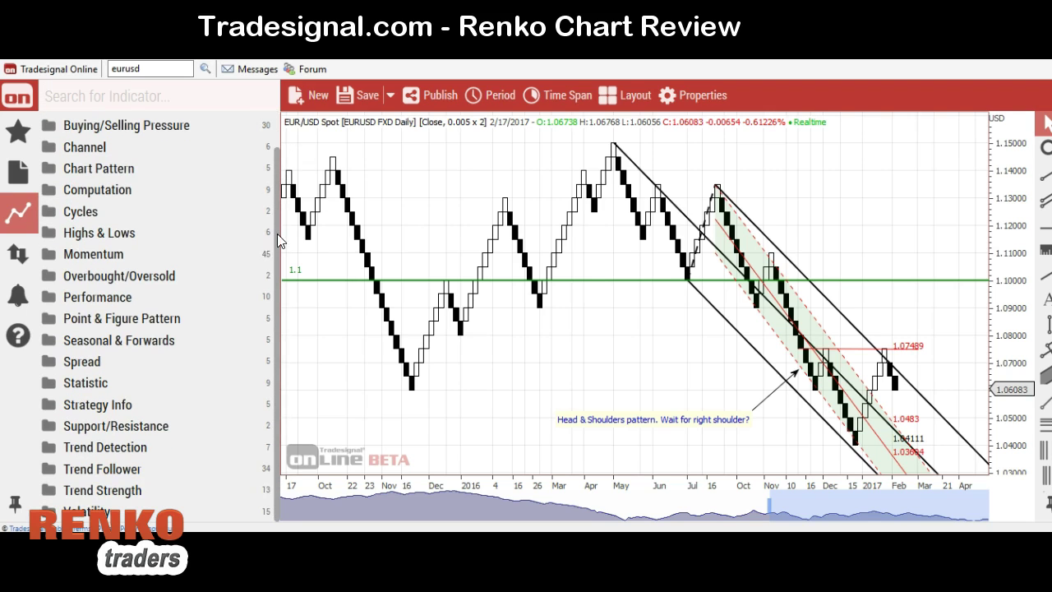
pyautogui.click(249, 301)
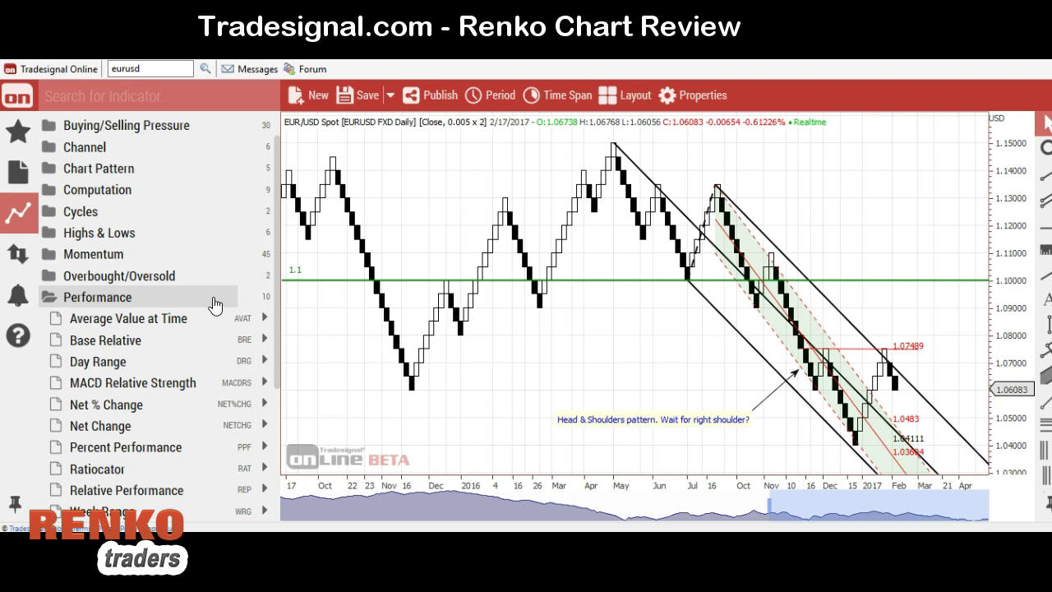
pyautogui.click(216, 299)
pyautogui.click(156, 256)
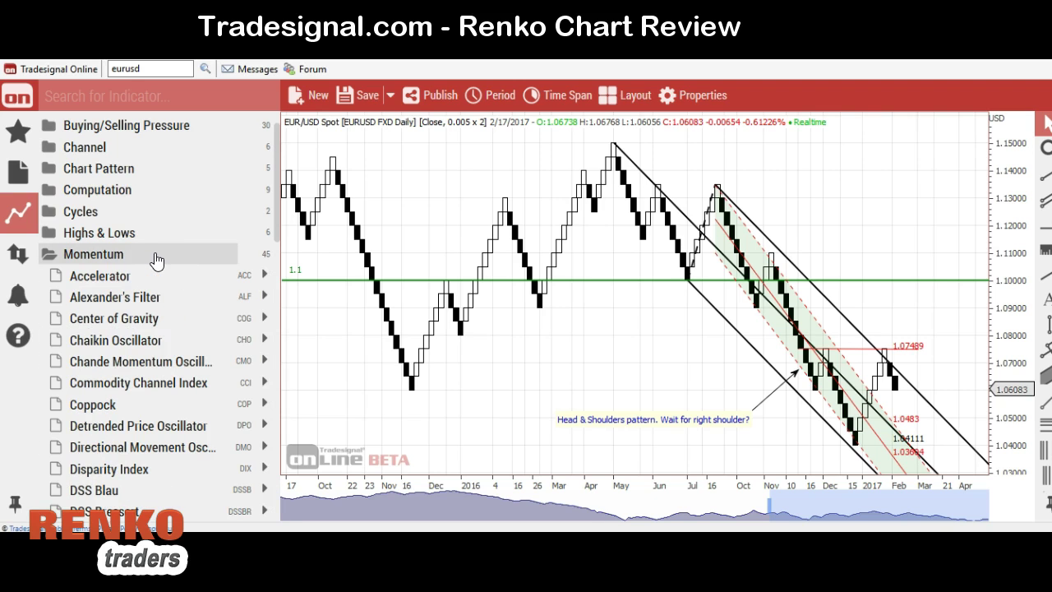
pyautogui.click(156, 258)
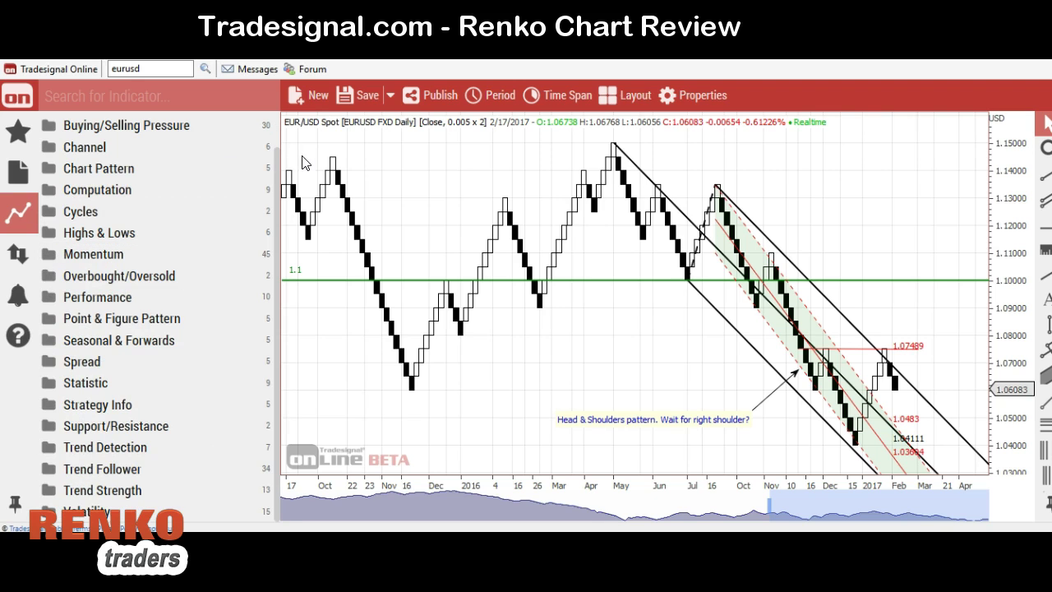
pyautogui.click(167, 171)
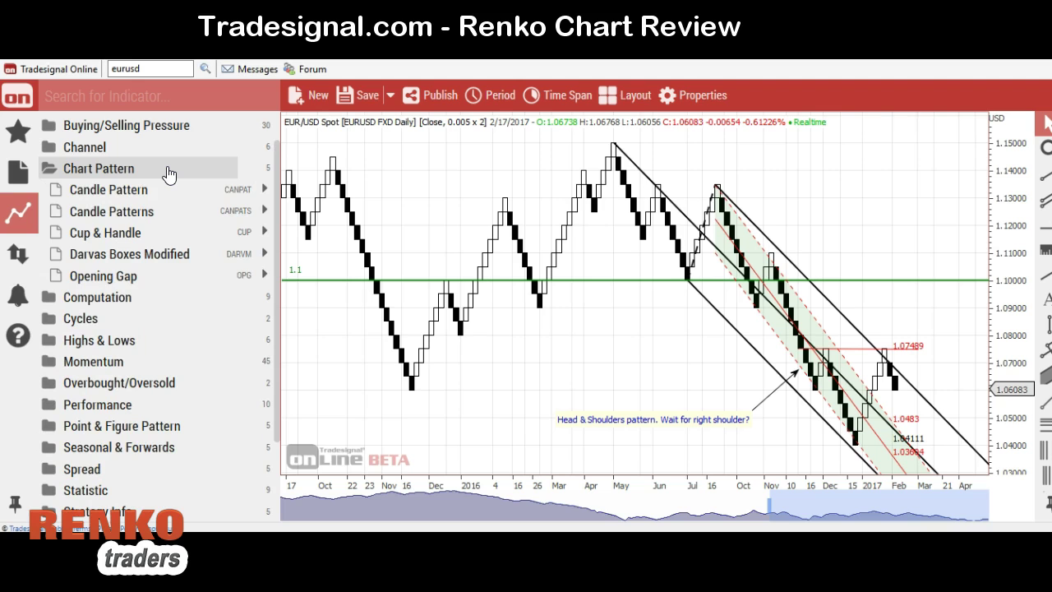
pyautogui.click(168, 171)
# - Show the strategies list and expand the False Breakout folder
pyautogui.click(19, 258)
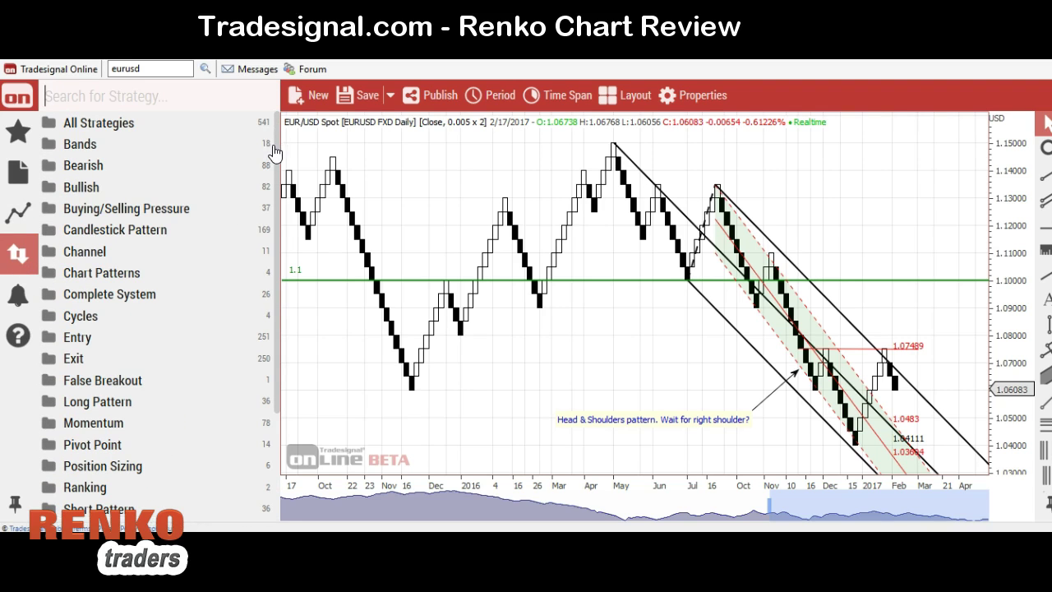
pyautogui.moveTo(276, 149); pyautogui.dragTo(275, 282)
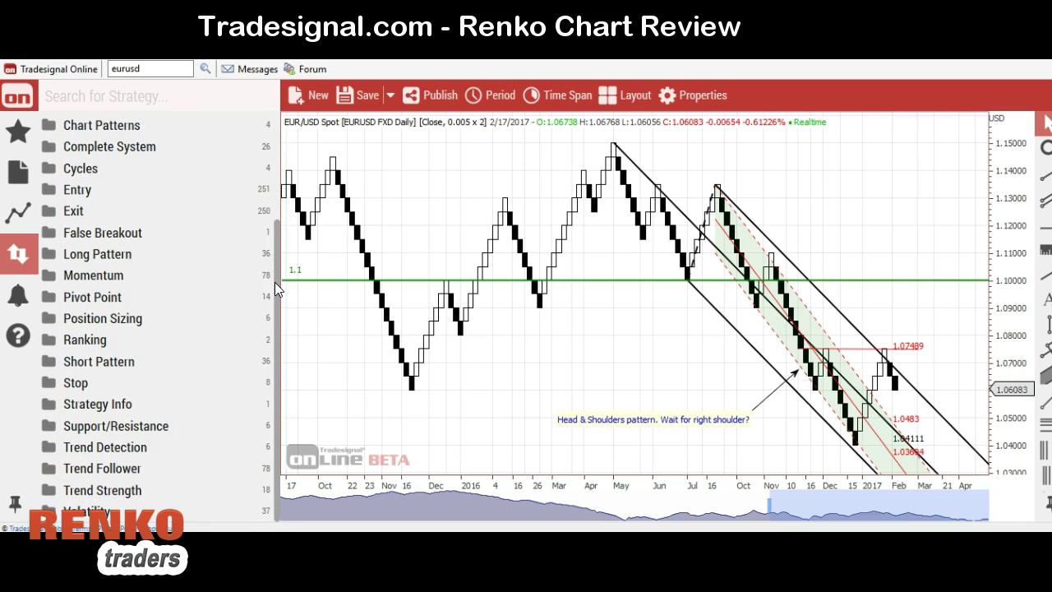
pyautogui.click(132, 237)
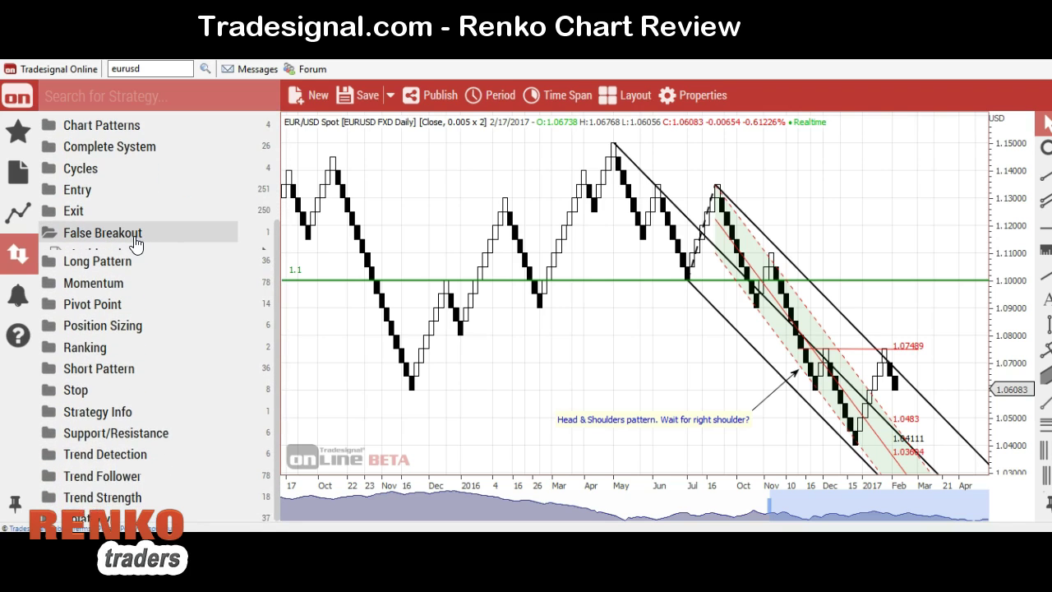
# - Apply the Anti-breakout strategy and review its settings without changing them
pyautogui.doubleClick(129, 259)
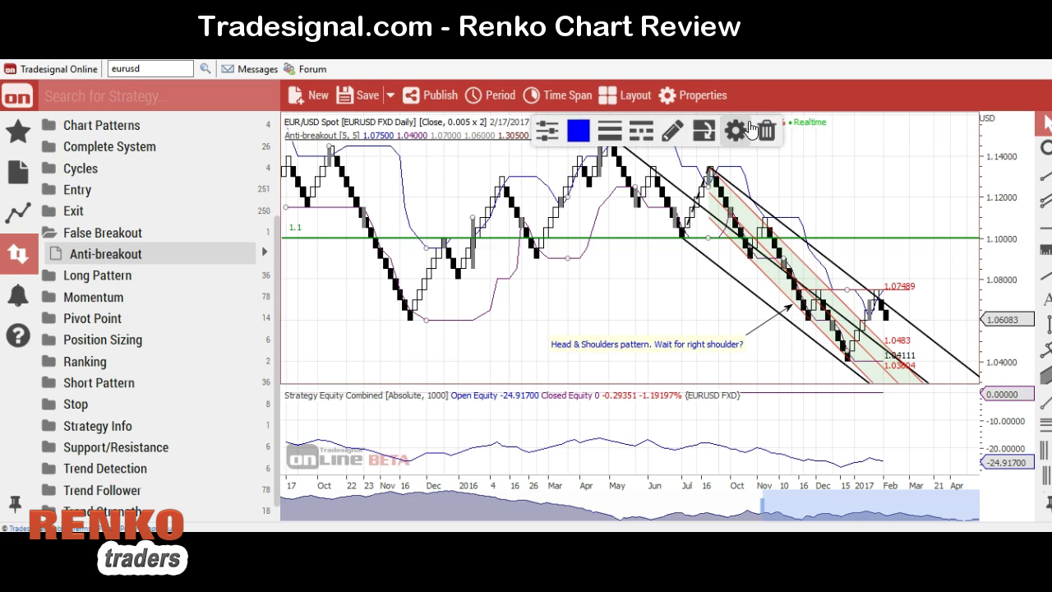
pyautogui.click(735, 131)
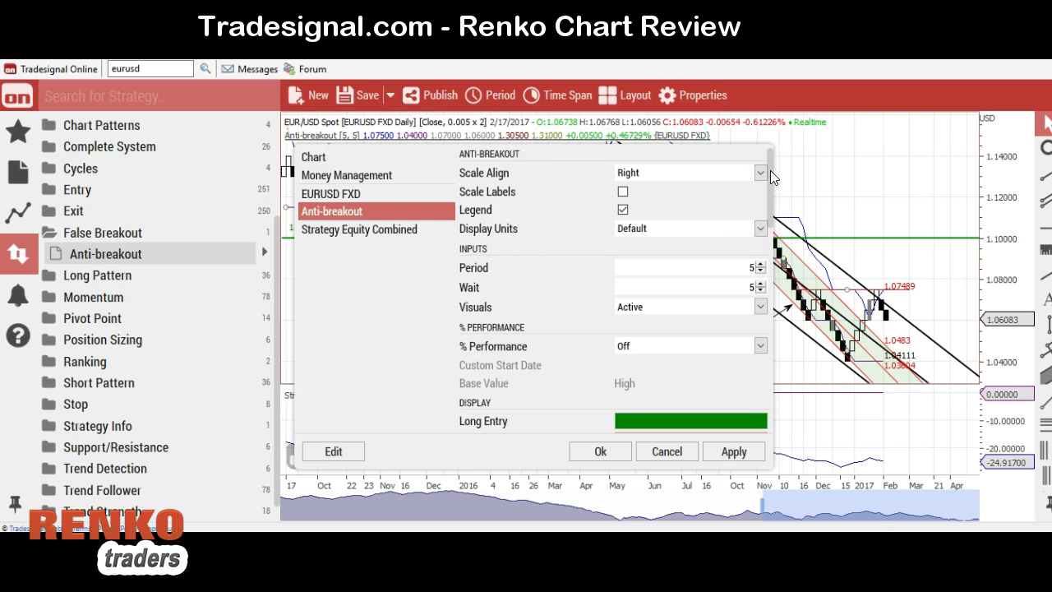
pyautogui.moveTo(772, 191); pyautogui.dragTo(769, 343)
pyautogui.click(676, 452)
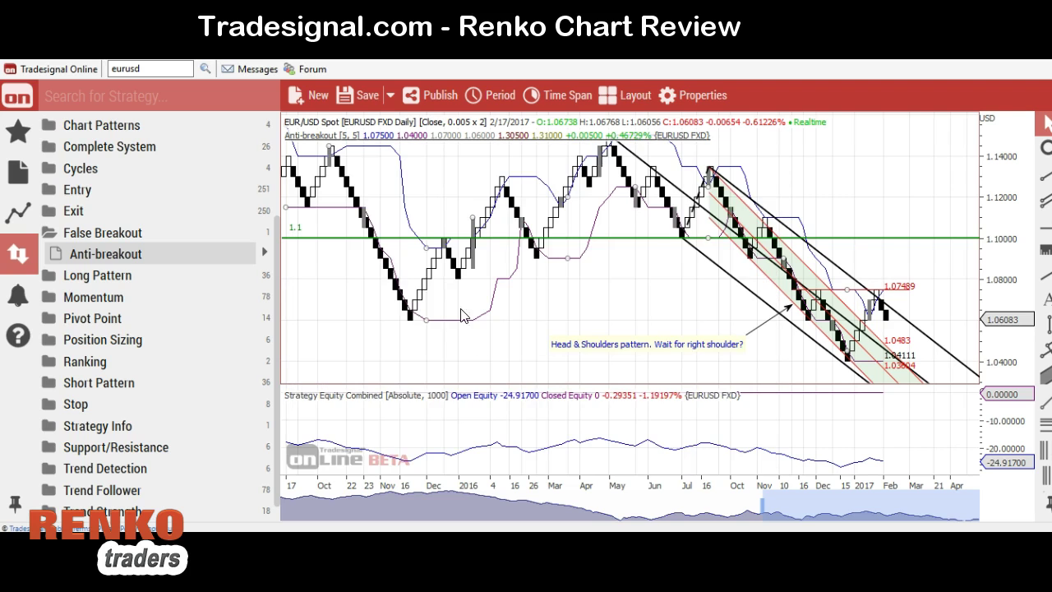
# - Remove the Anti-breakout indicator and its equity pane, then show the alerts panel
pyautogui.click(420, 145)
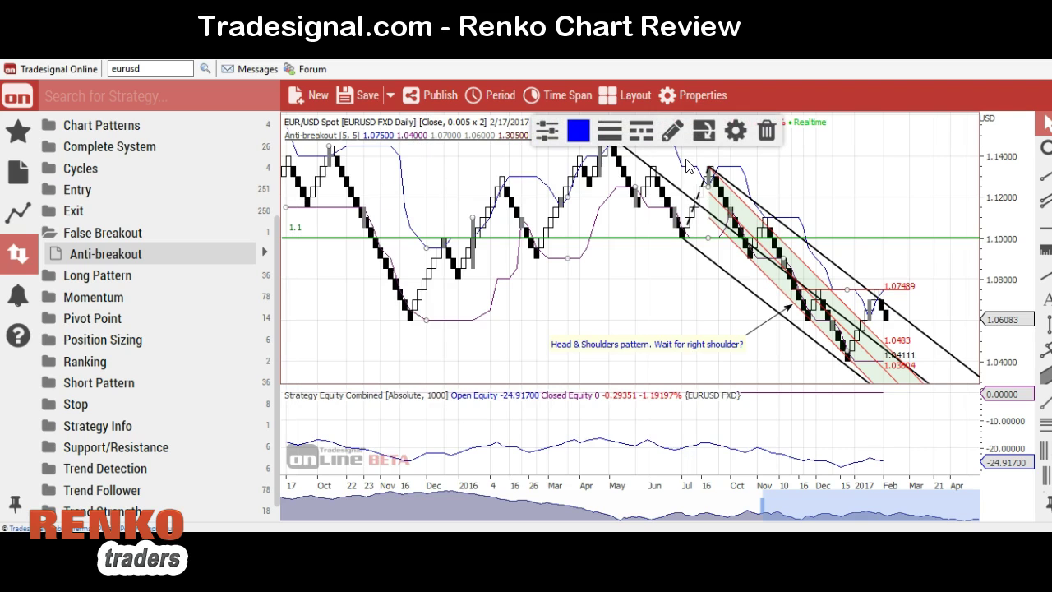
pyautogui.click(767, 132)
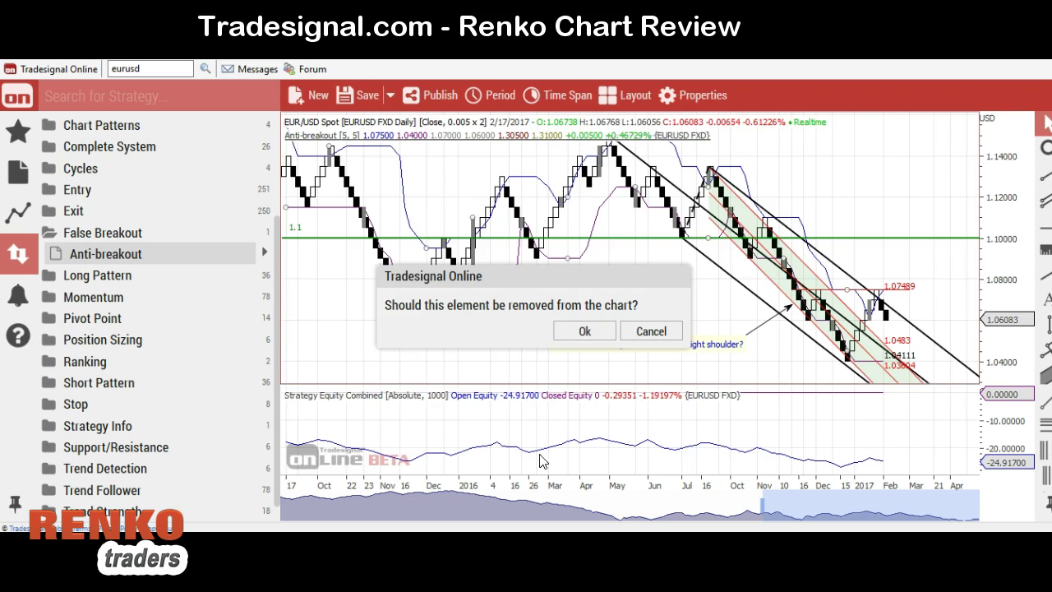
pyautogui.click(606, 327)
pyautogui.click(537, 404)
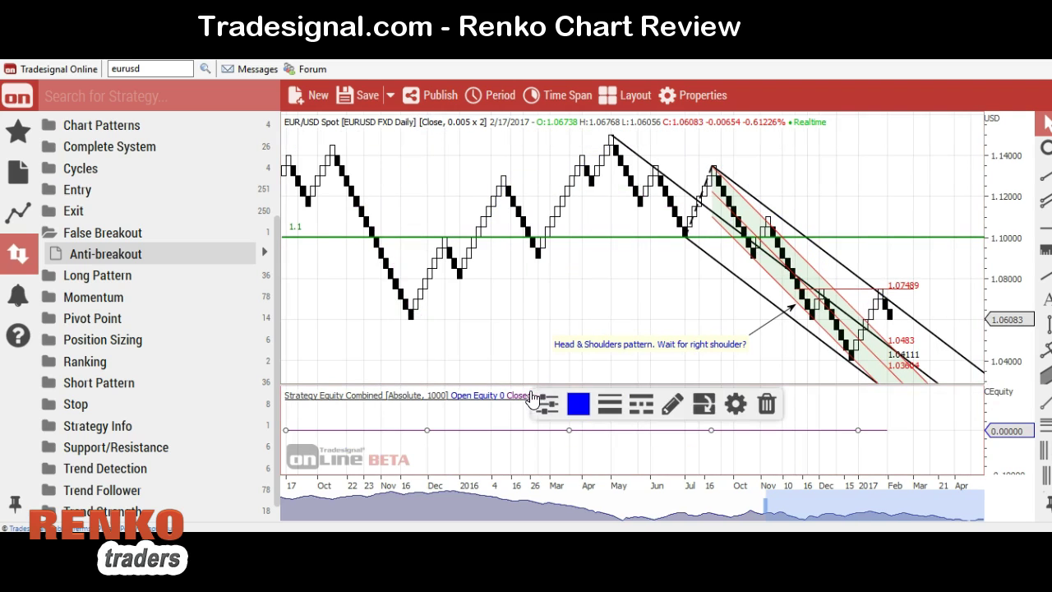
pyautogui.click(766, 404)
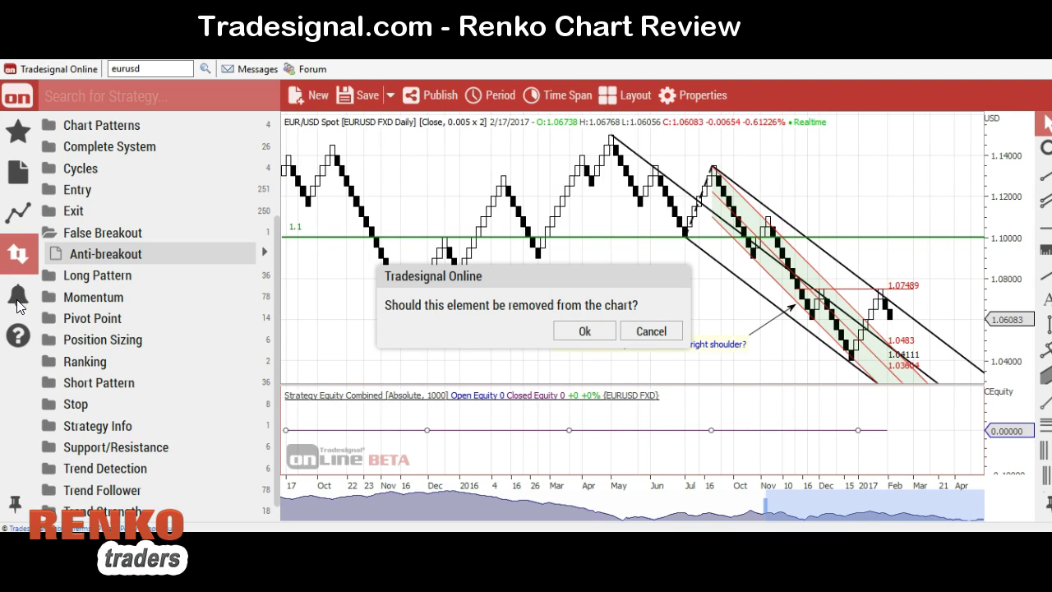
pyautogui.click(578, 332)
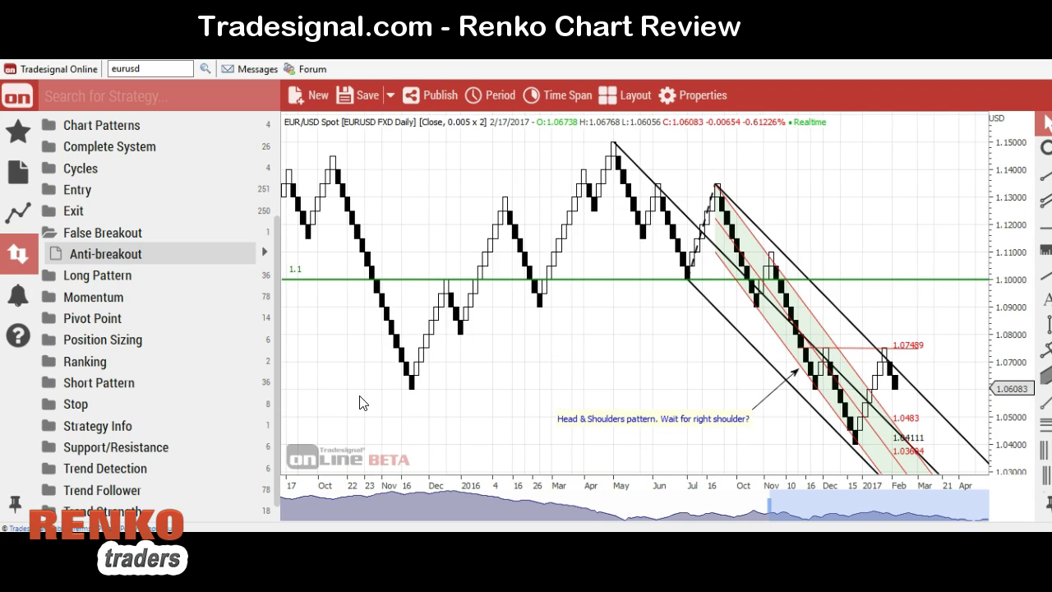
pyautogui.click(28, 301)
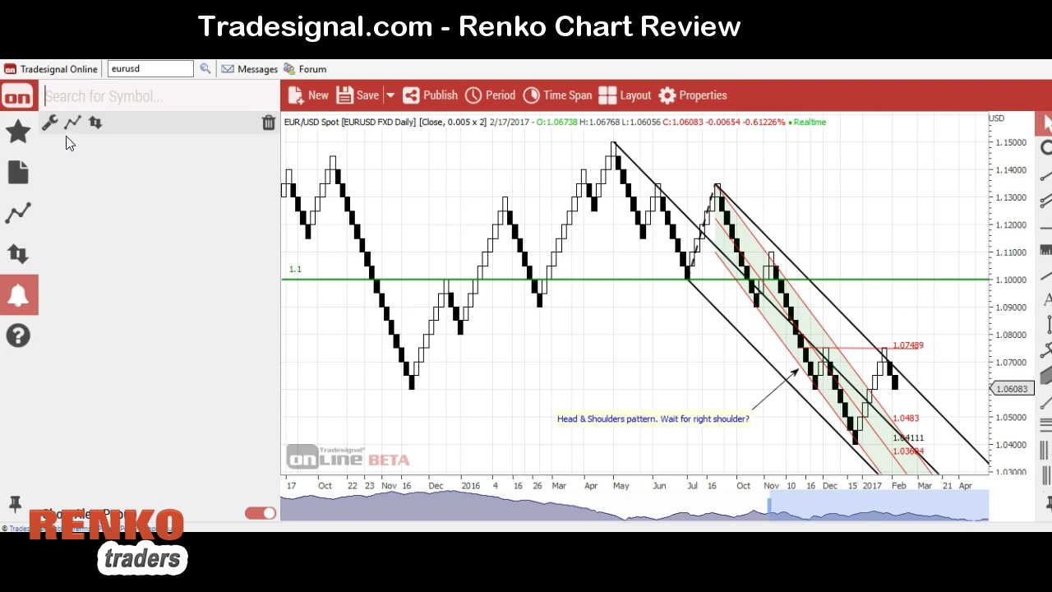
# - Switch the chart to Gold USD/OZ from the watchlist and select its Renko series
pyautogui.click(25, 138)
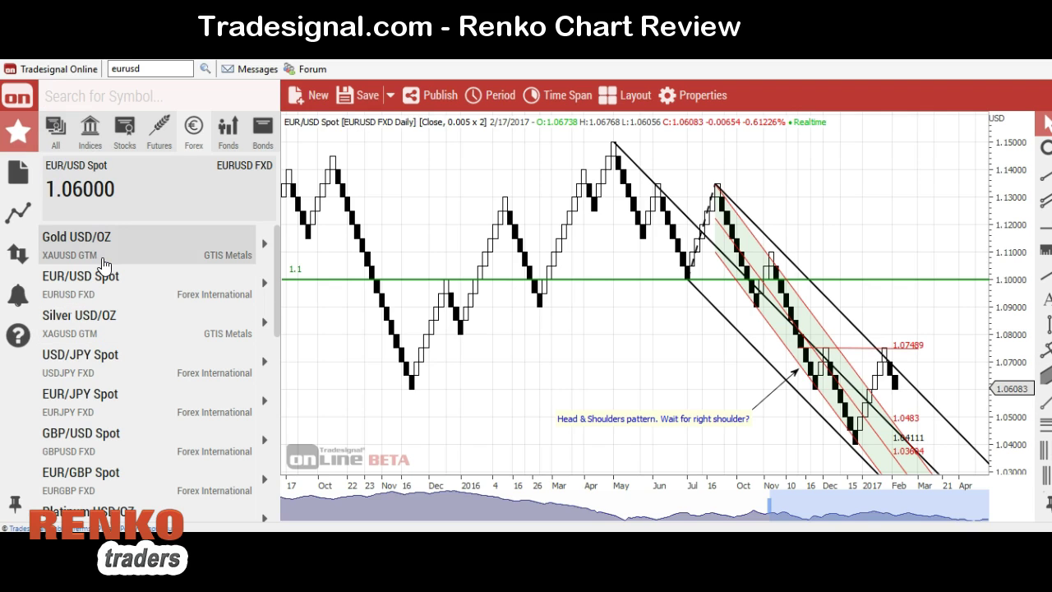
pyautogui.click(167, 254)
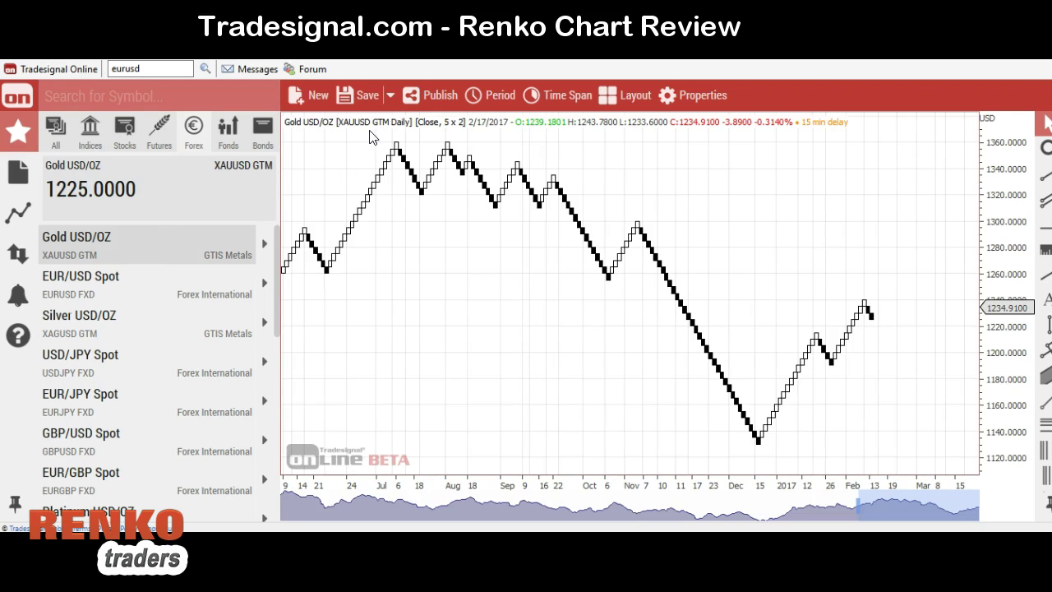
pyautogui.click(520, 169)
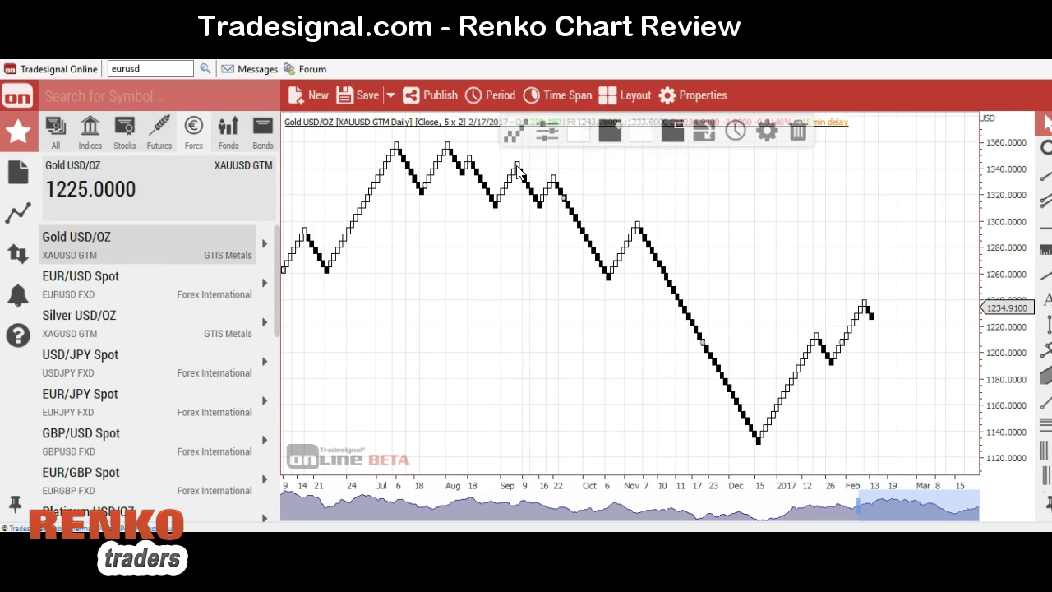
pyautogui.click(515, 131)
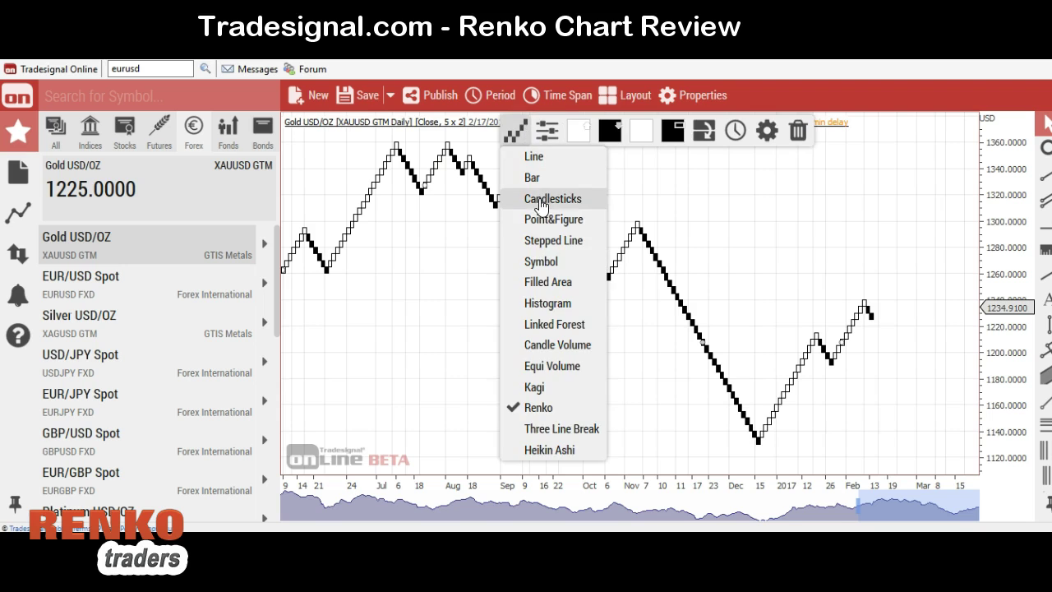
# - View Gold as candlesticks, pan to earlier history, then switch back to Renko
pyautogui.click(536, 200)
pyautogui.click(691, 227)
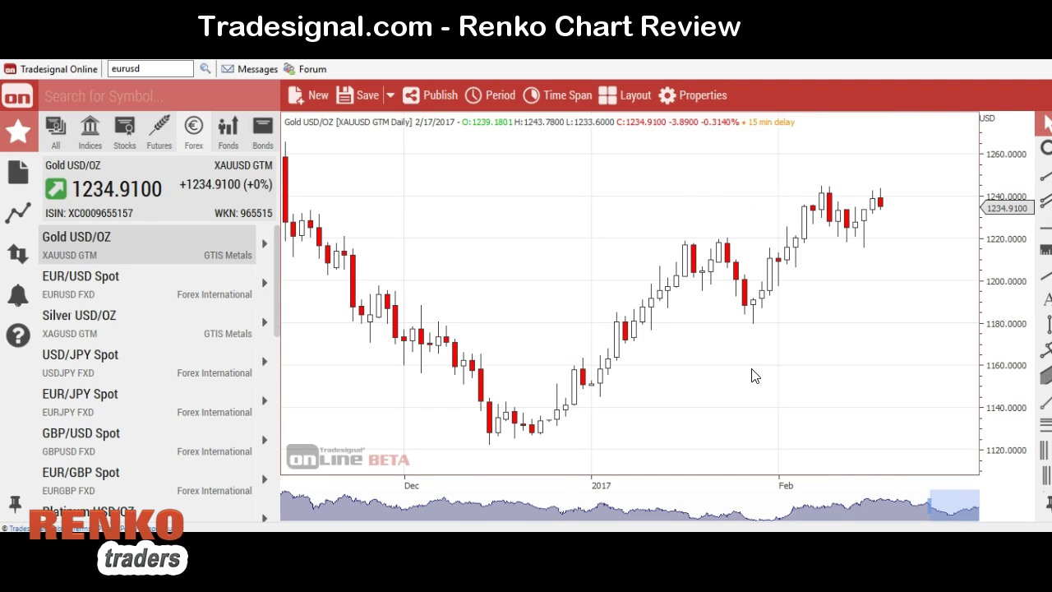
pyautogui.moveTo(758, 395); pyautogui.dragTo(802, 400)
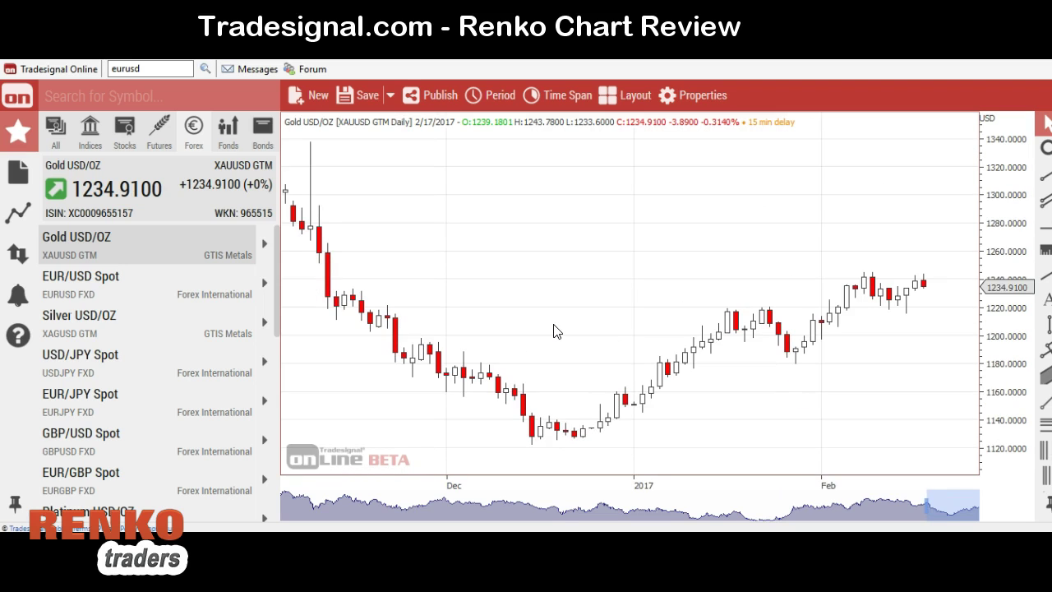
pyautogui.click(395, 328)
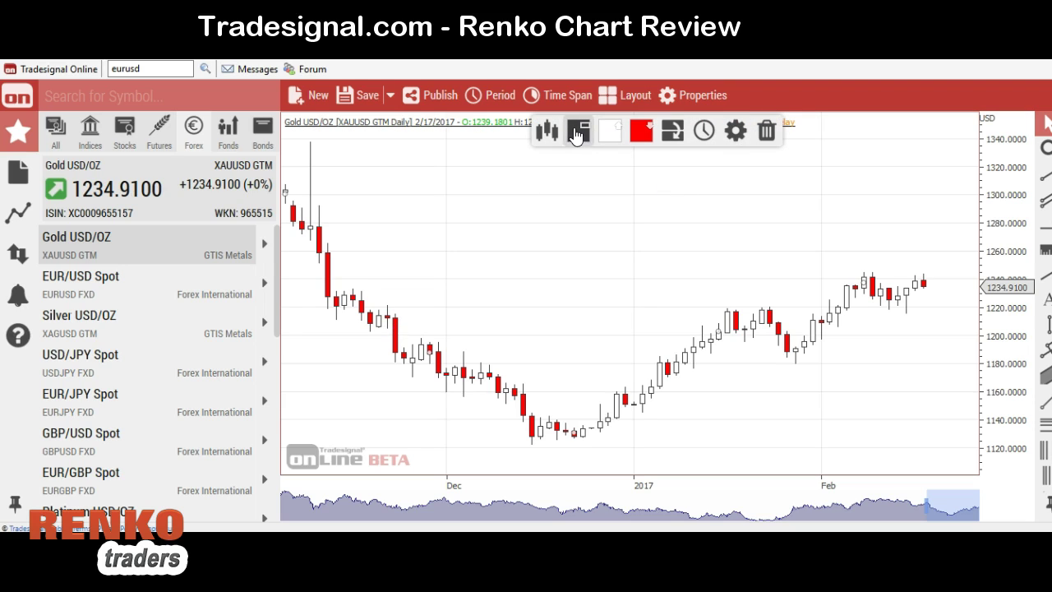
pyautogui.click(549, 132)
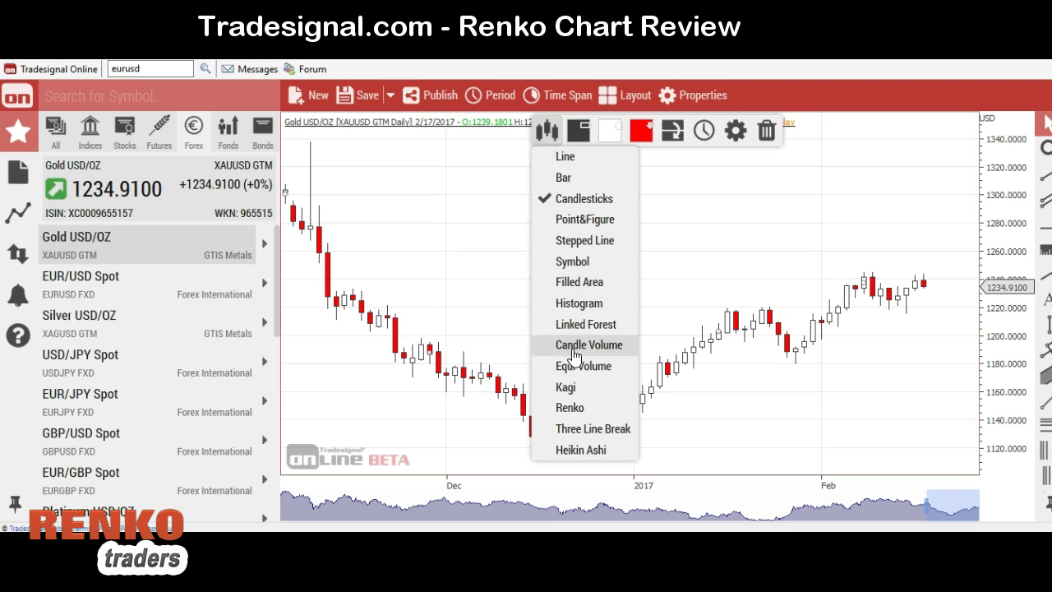
pyautogui.click(573, 407)
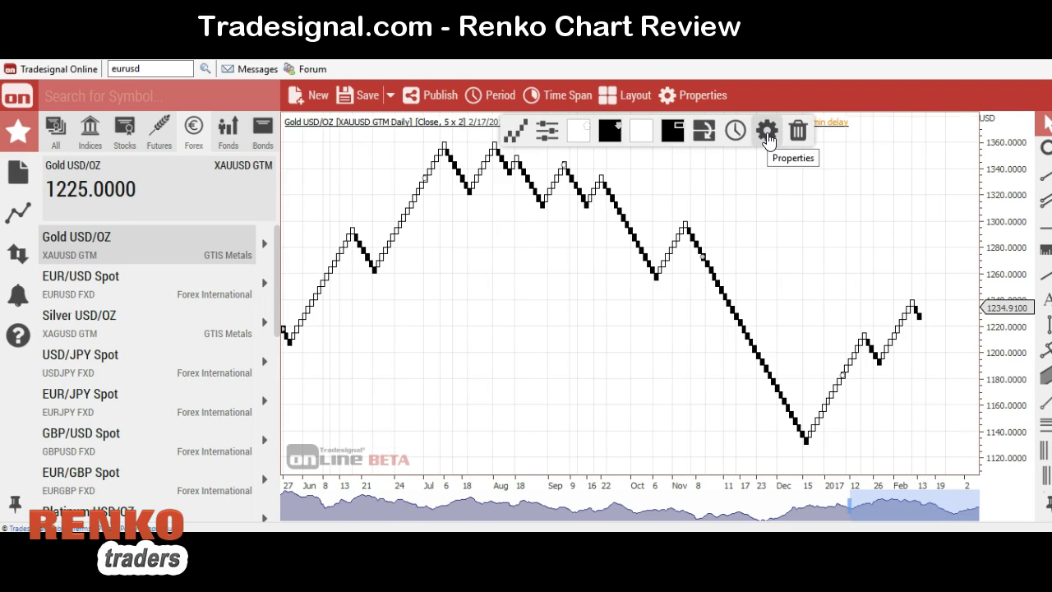
pyautogui.click(766, 133)
# - Review Gold Renko properties: scale Right, absolute brick size 5, reversal 2, % Performance Default
pyautogui.click(762, 174)
pyautogui.click(762, 174)
pyautogui.scroll(-2, 773, 216)
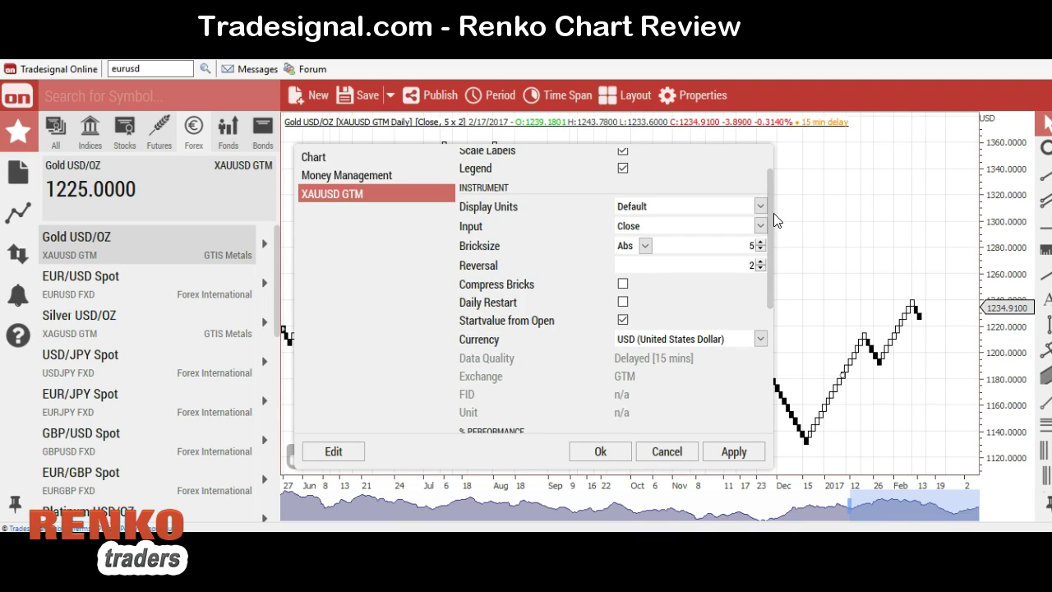
pyautogui.scroll(-2, 777, 222)
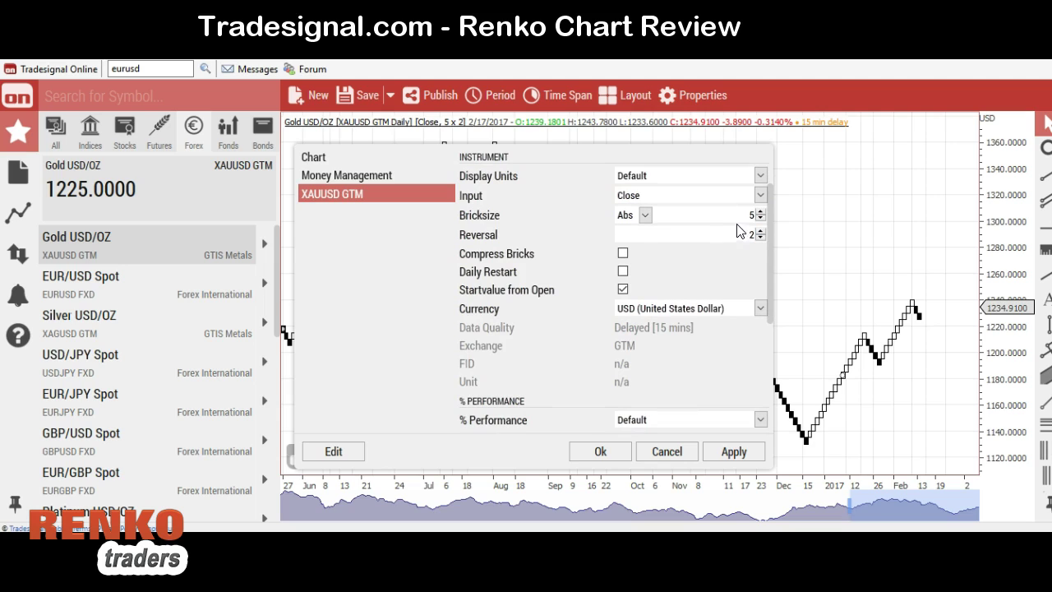
pyautogui.click(645, 215)
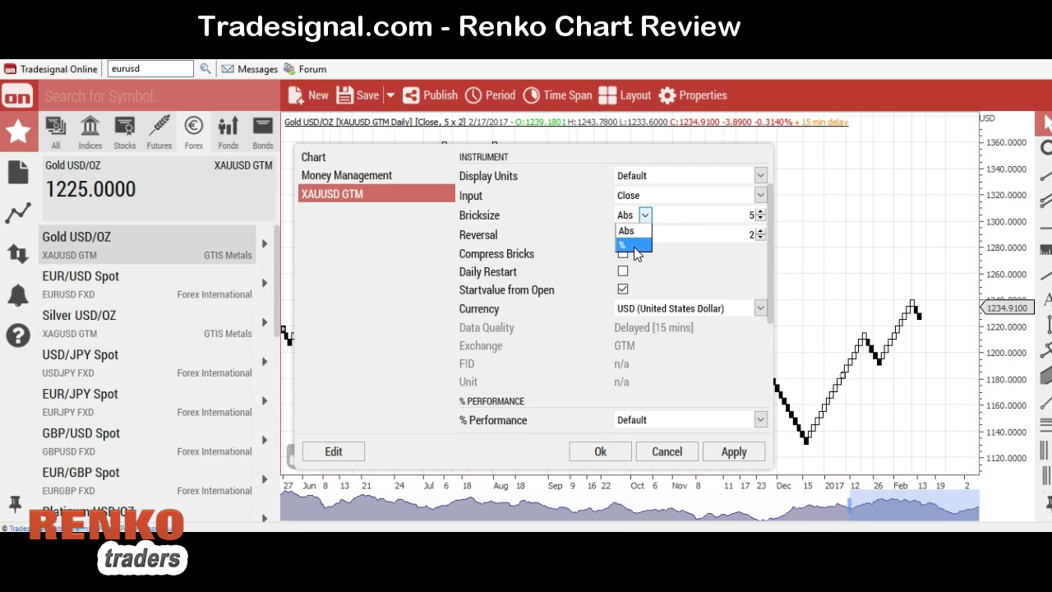
pyautogui.click(645, 218)
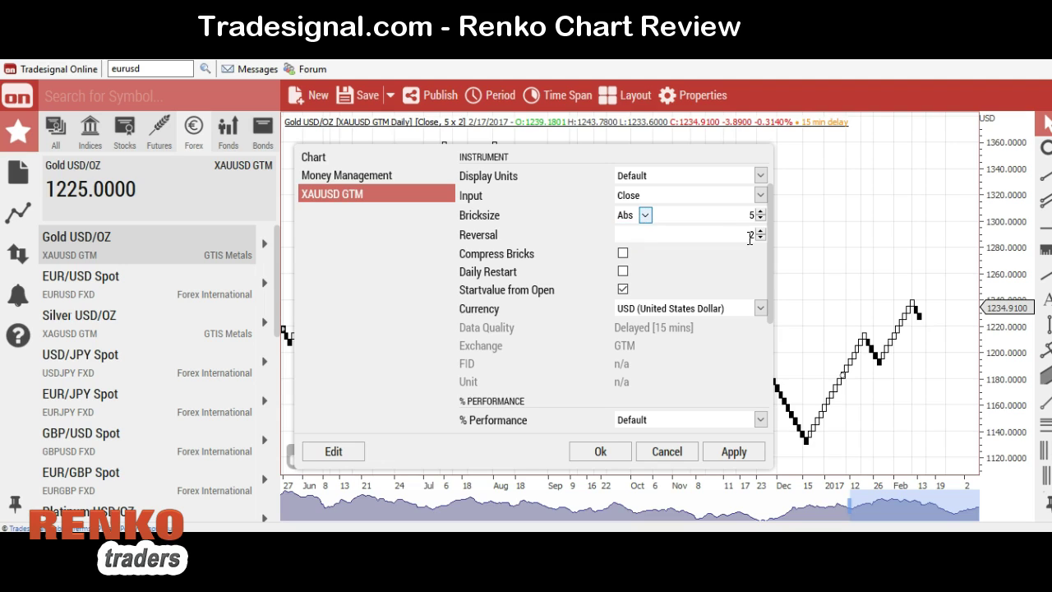
pyautogui.click(746, 221)
pyautogui.moveTo(770, 294); pyautogui.dragTo(777, 396)
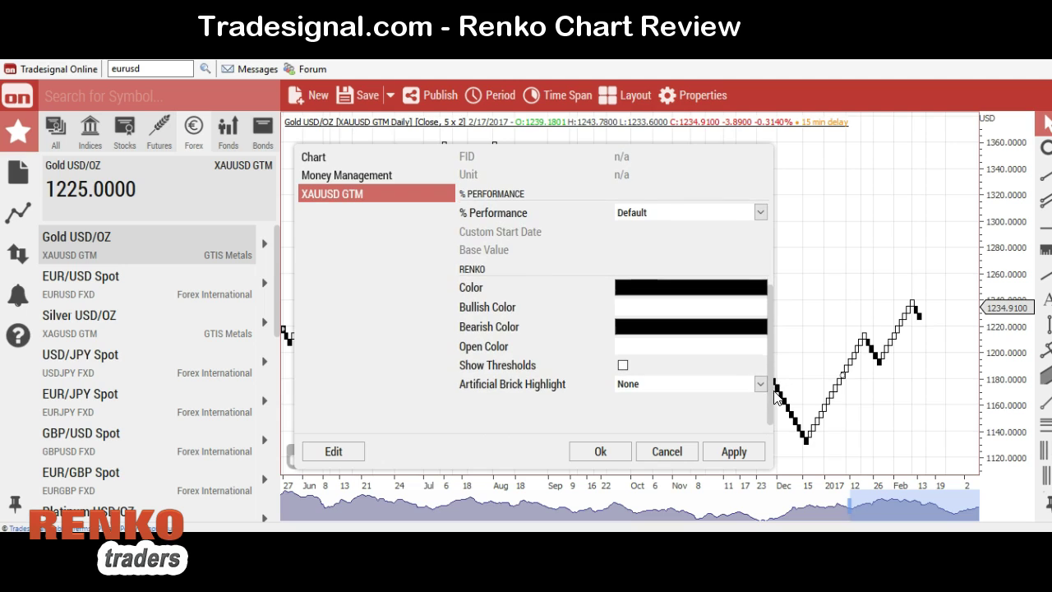
pyautogui.click(764, 218)
pyautogui.click(763, 216)
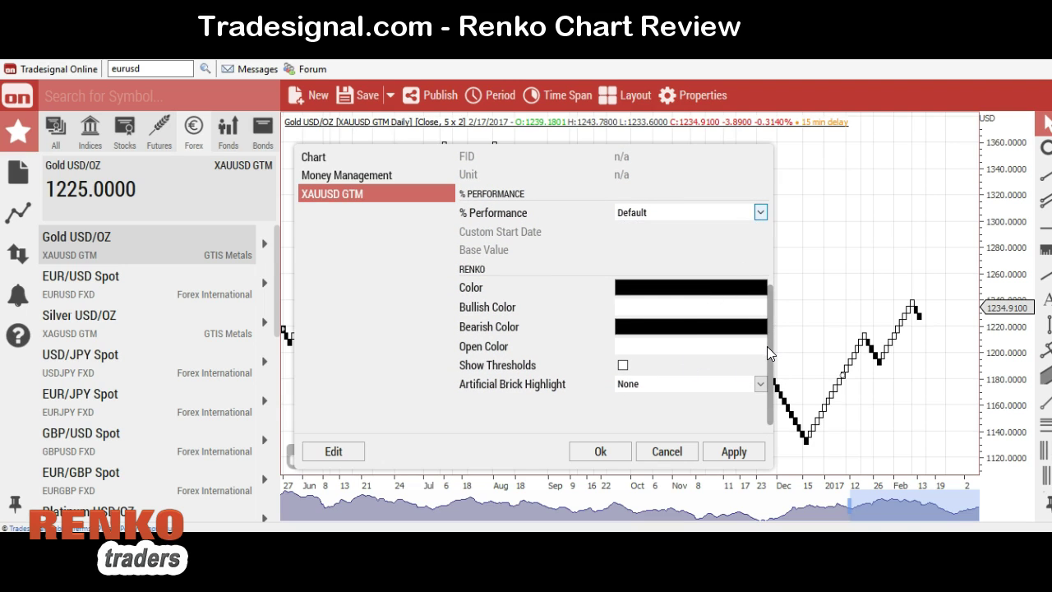
pyautogui.scroll(-1, 770, 353)
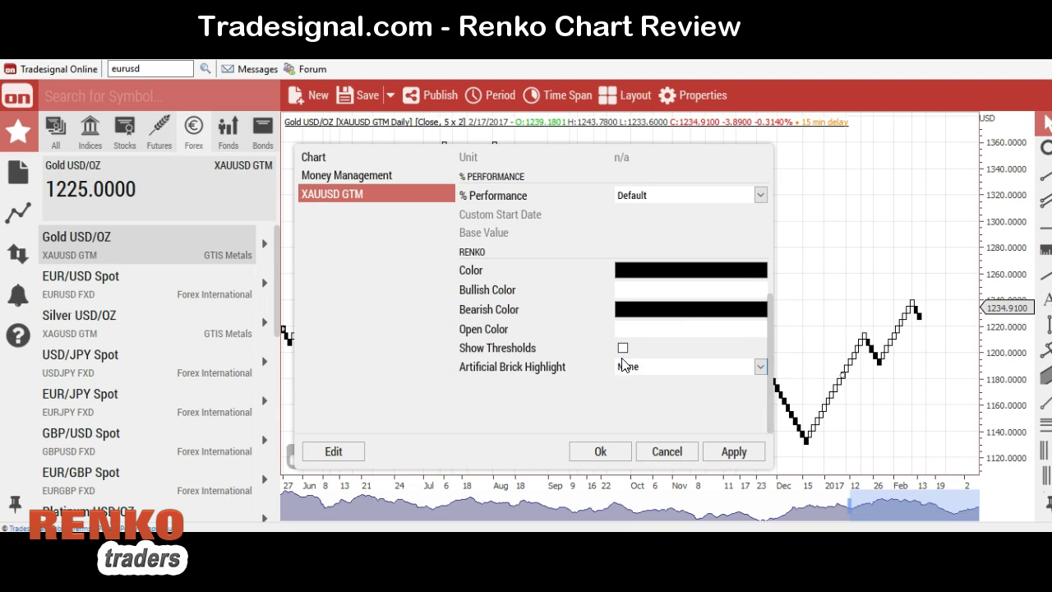
# - Colour the bullish Renko bricks dark green
pyautogui.click(734, 452)
pyautogui.click(665, 299)
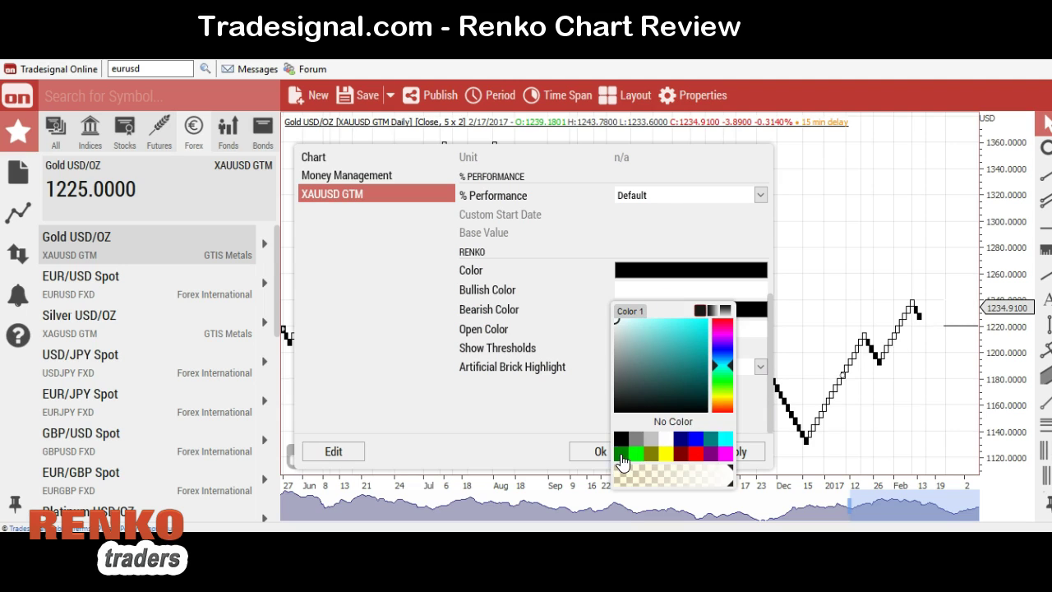
pyautogui.click(621, 453)
pyautogui.click(519, 404)
pyautogui.click(733, 451)
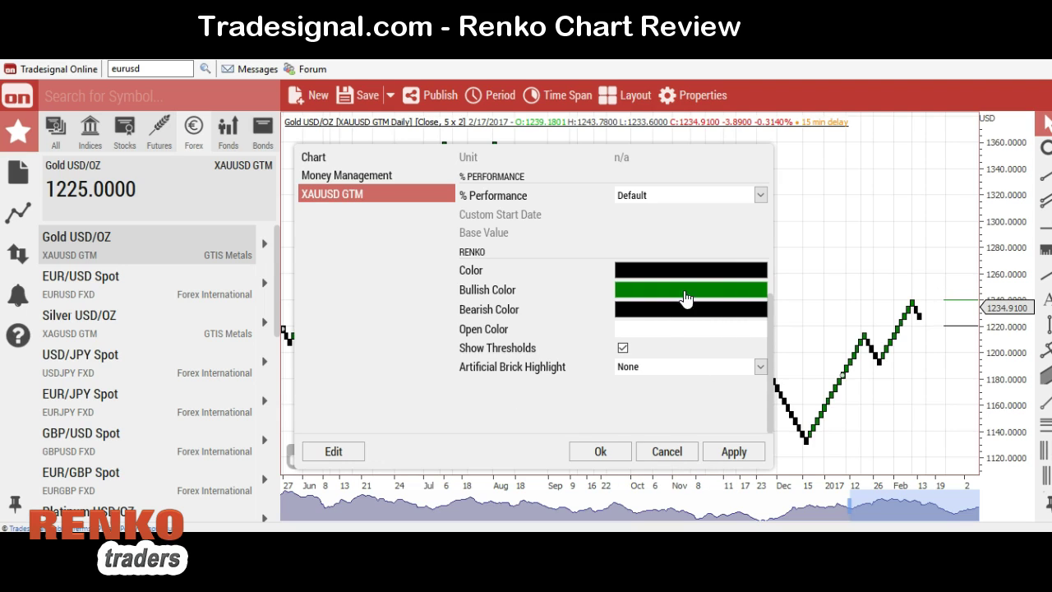
# - Set the artificial brick highlight to 60% and confirm the Renko settings
pyautogui.click(648, 371)
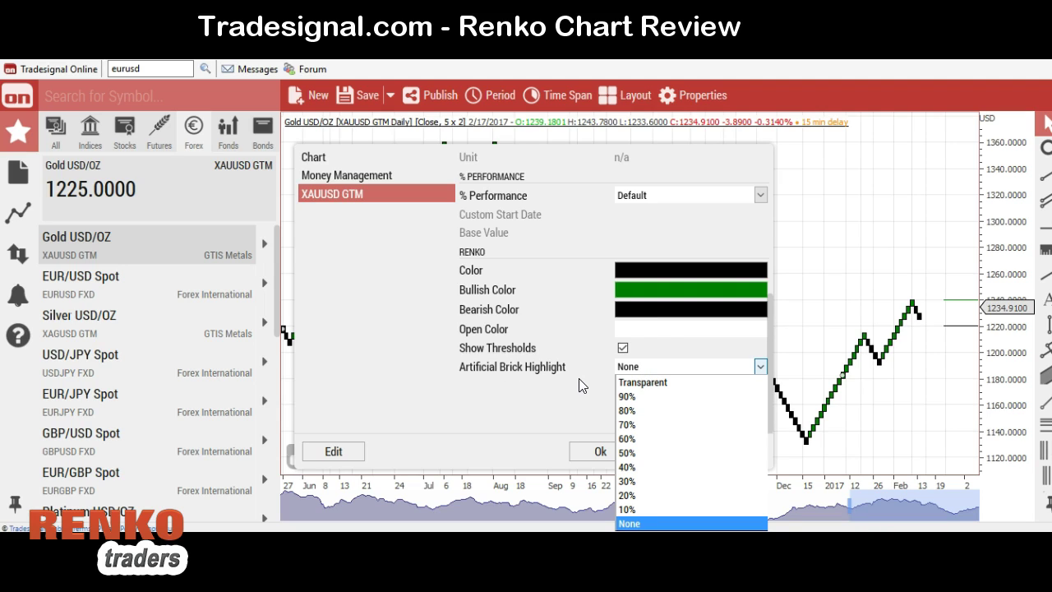
pyautogui.click(638, 442)
pyautogui.click(728, 459)
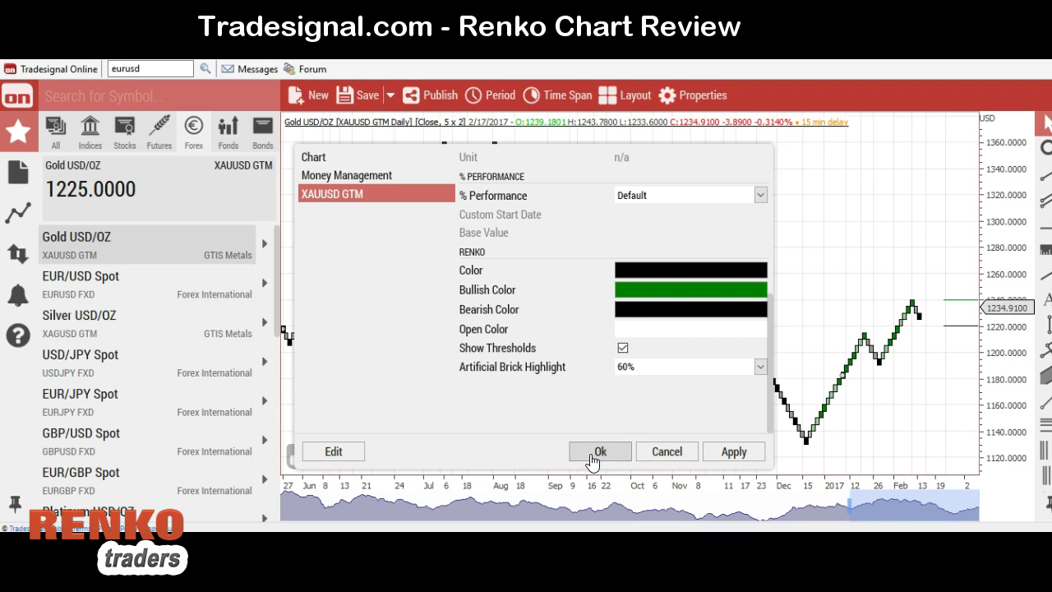
pyautogui.click(596, 453)
pyautogui.moveTo(540, 324); pyautogui.dragTo(564, 331)
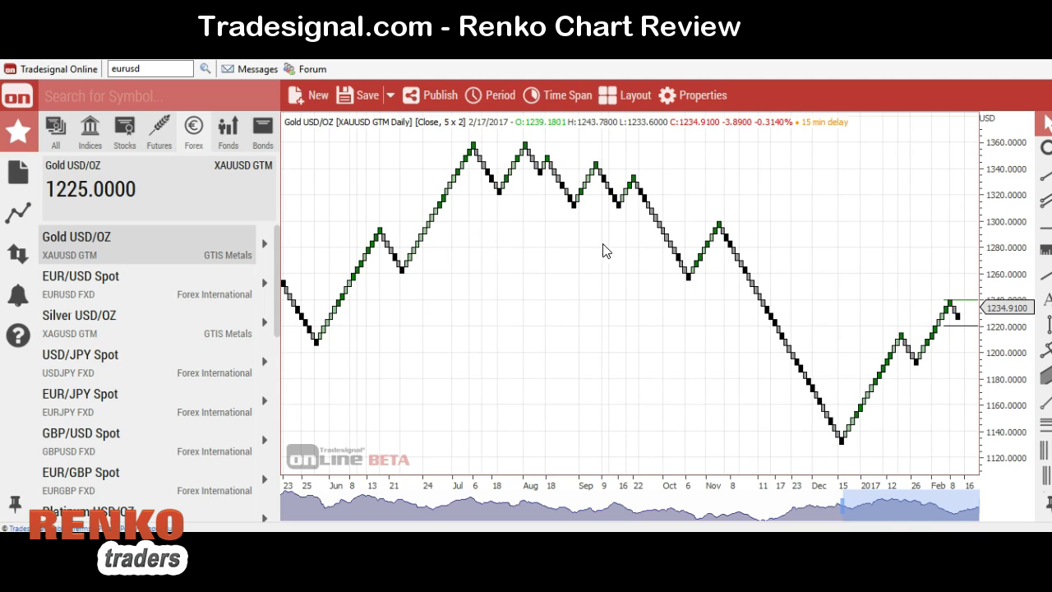
# - Switch the gold Renko chart's period to 10 Minutes
pyautogui.click(381, 239)
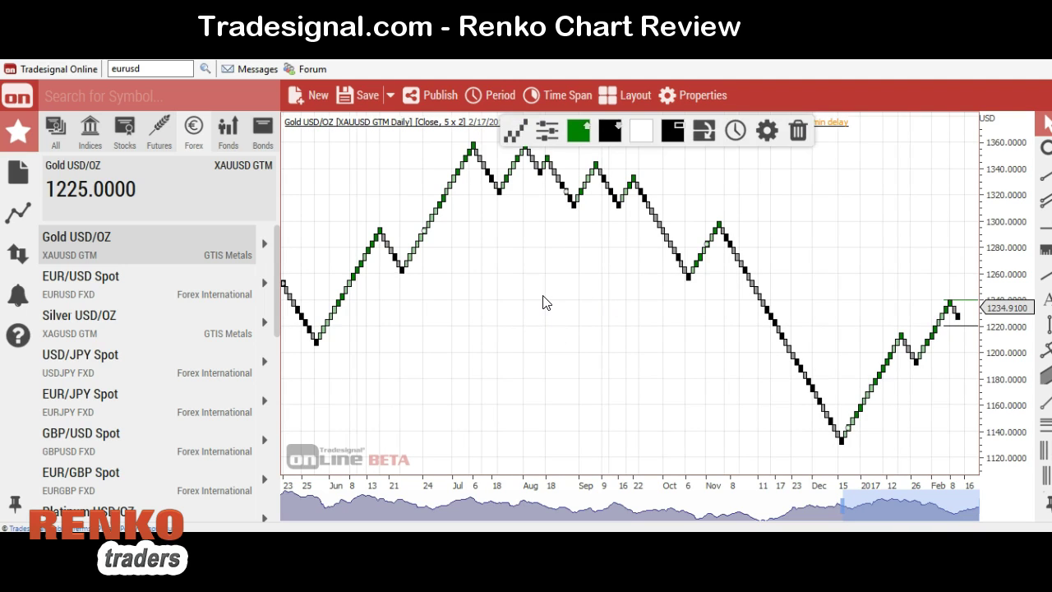
pyautogui.click(498, 256)
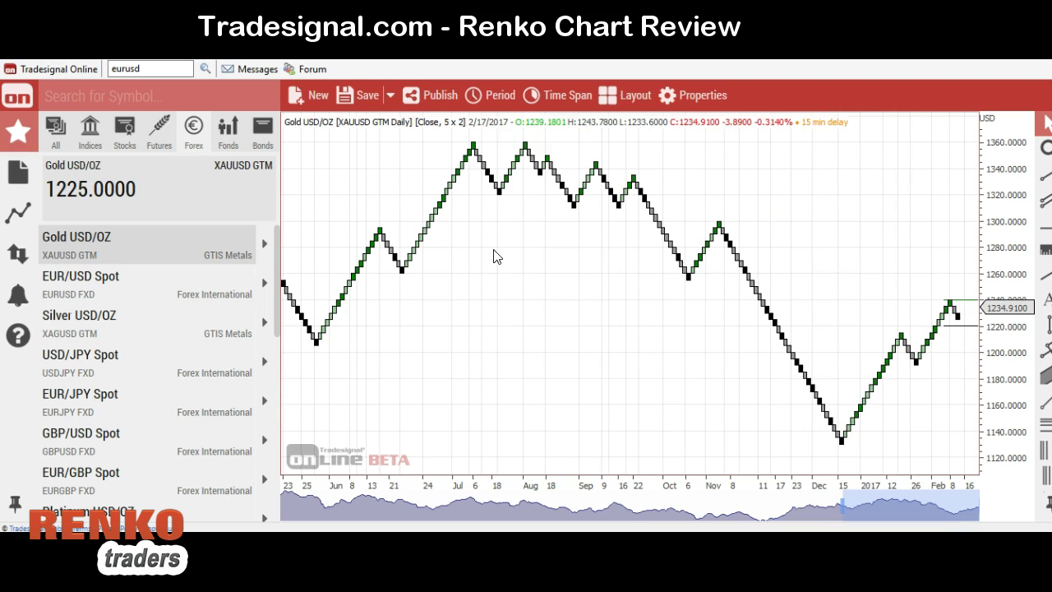
pyautogui.click(496, 97)
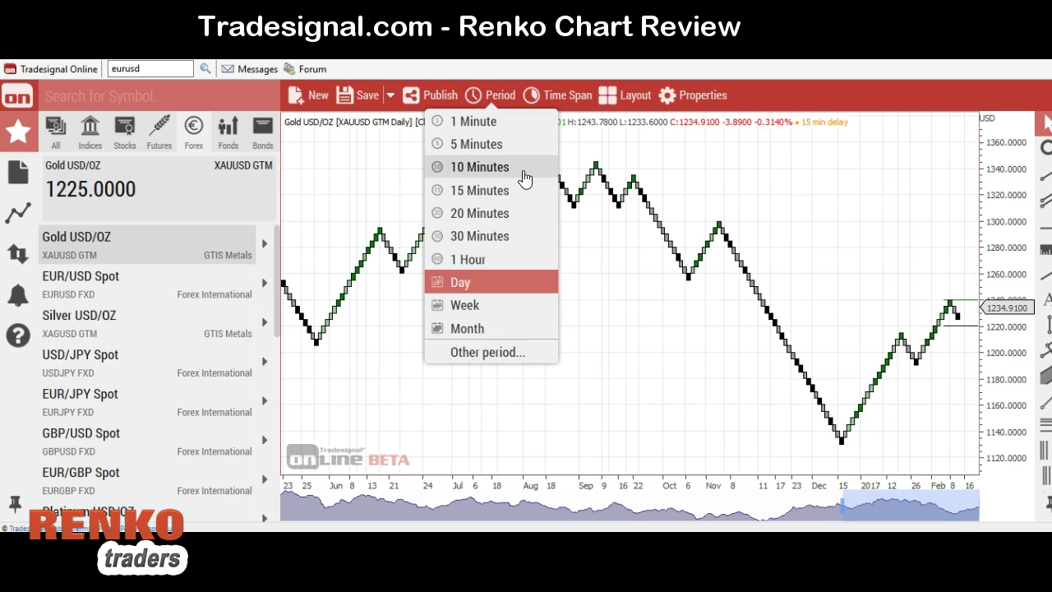
pyautogui.click(525, 179)
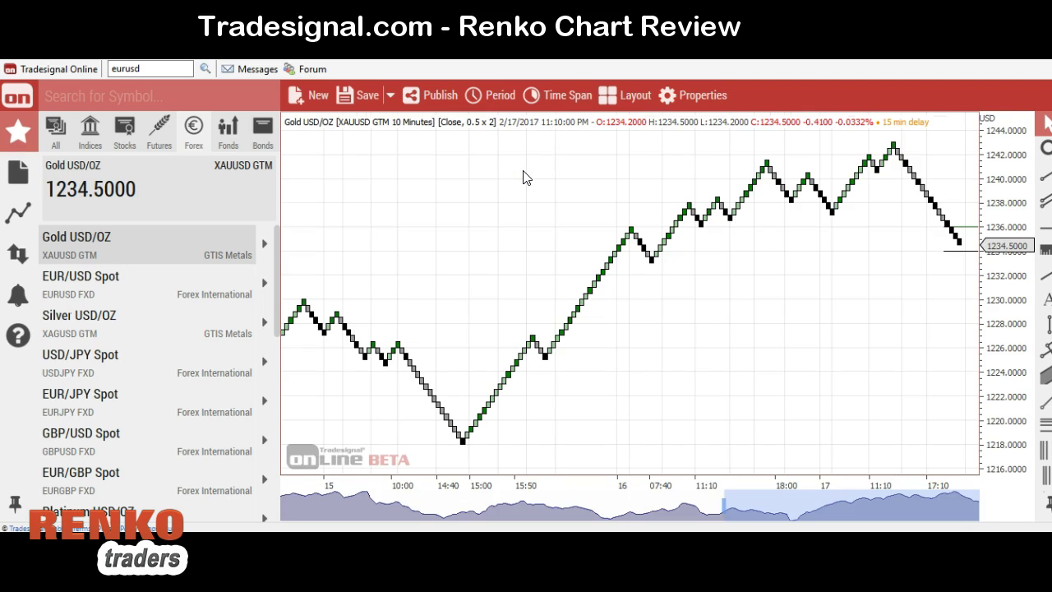
# - Pan to earlier bricks and widen the navigator range to show more of them
pyautogui.scroll(-3, 773, 349)
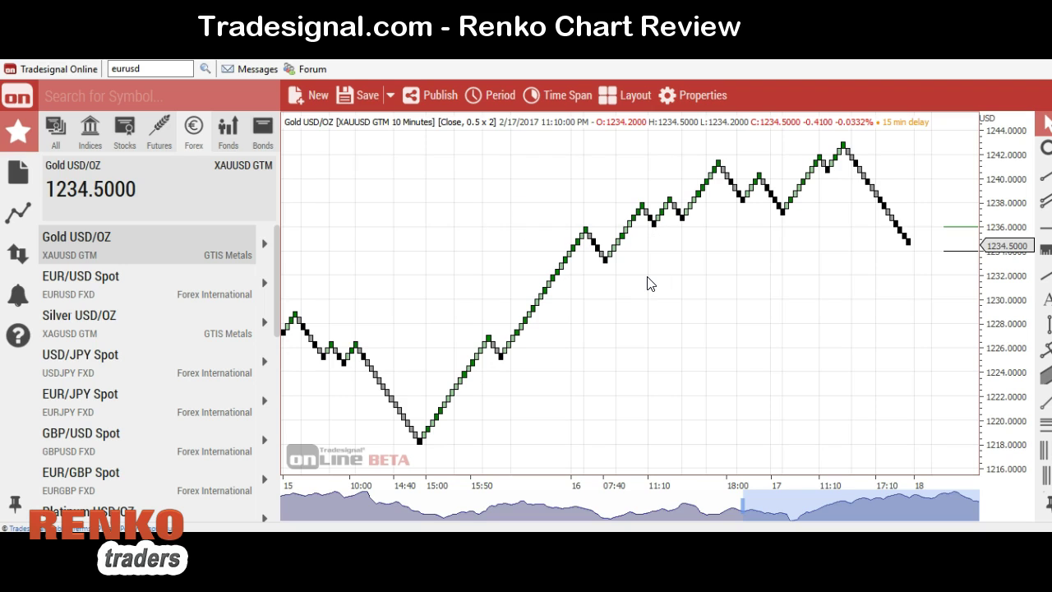
pyautogui.moveTo(669, 321); pyautogui.dragTo(703, 341)
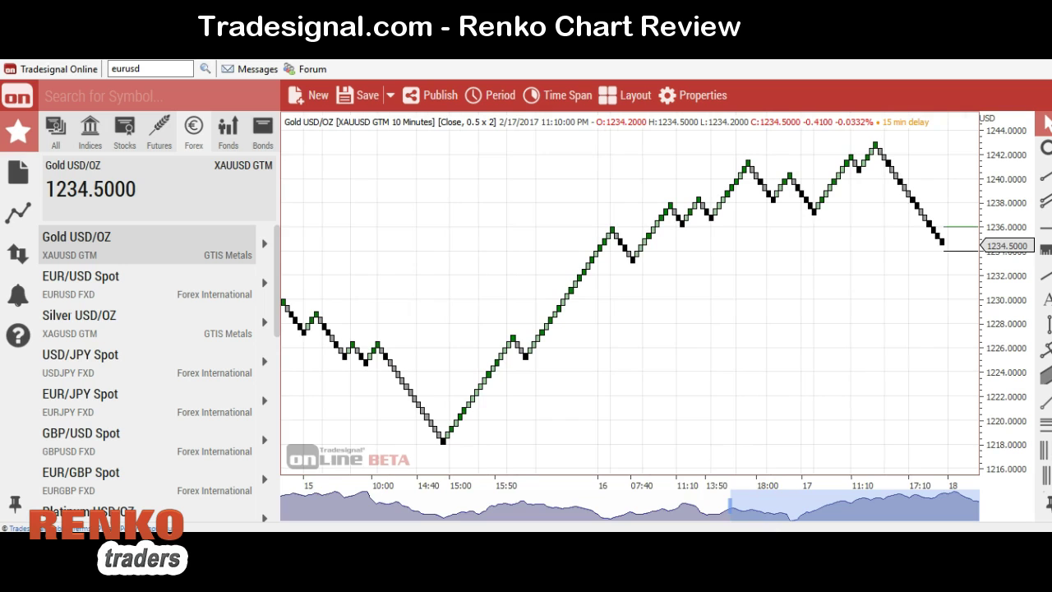
pyautogui.moveTo(731, 504); pyautogui.dragTo(537, 504)
# - Add Bollinger Bands (Close, 20, 2) from the Bands indicator group
pyautogui.click(24, 171)
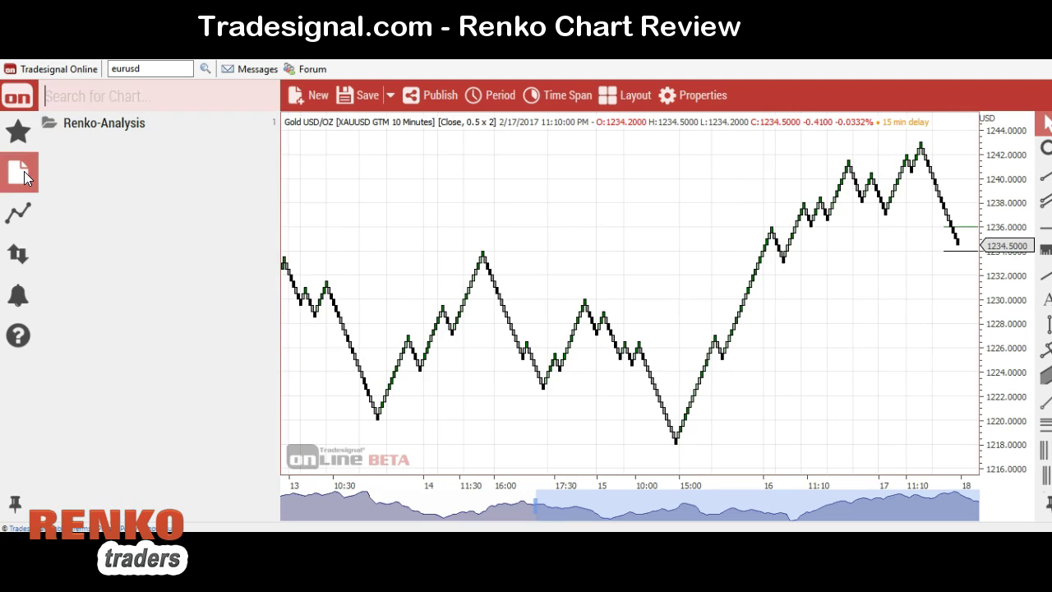
pyautogui.click(21, 214)
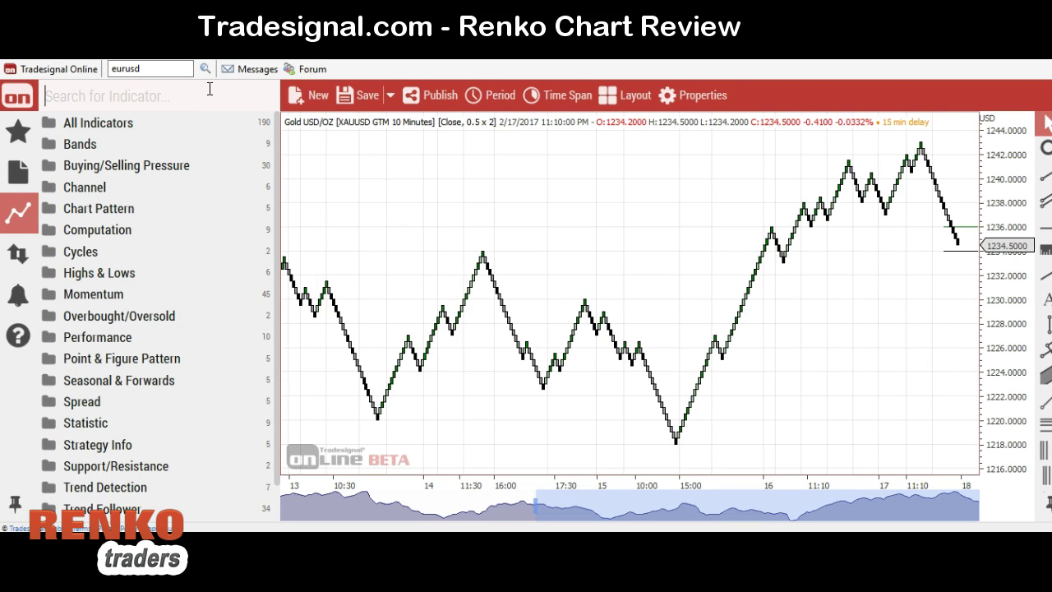
pyautogui.click(176, 144)
pyautogui.click(157, 195)
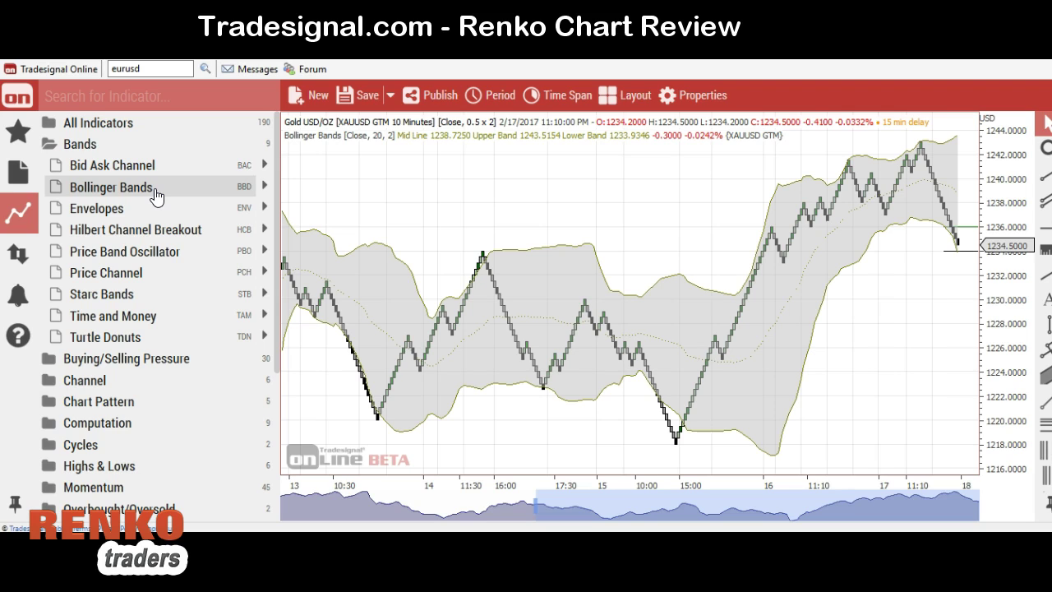
# - Add the Turtle Donuts indicator, then delete it again from the chart
pyautogui.click(201, 342)
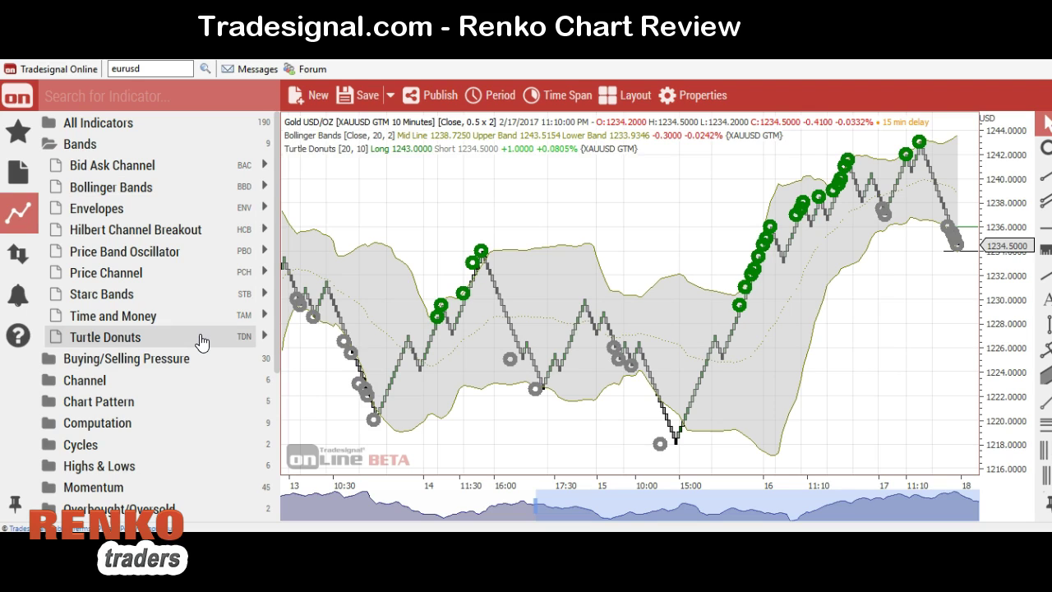
pyautogui.click(530, 150)
pyautogui.click(767, 132)
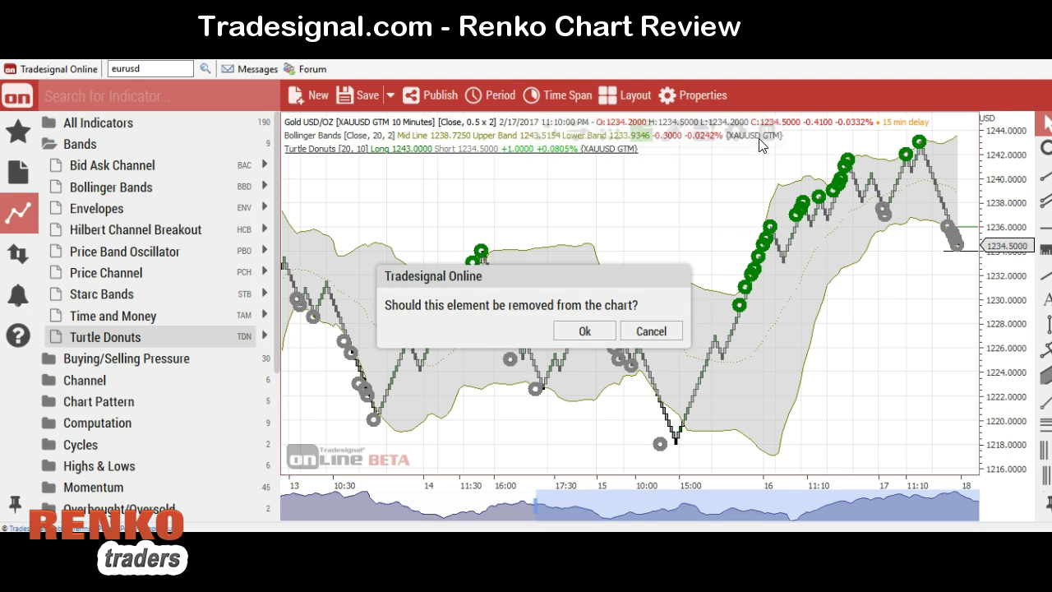
pyautogui.click(590, 329)
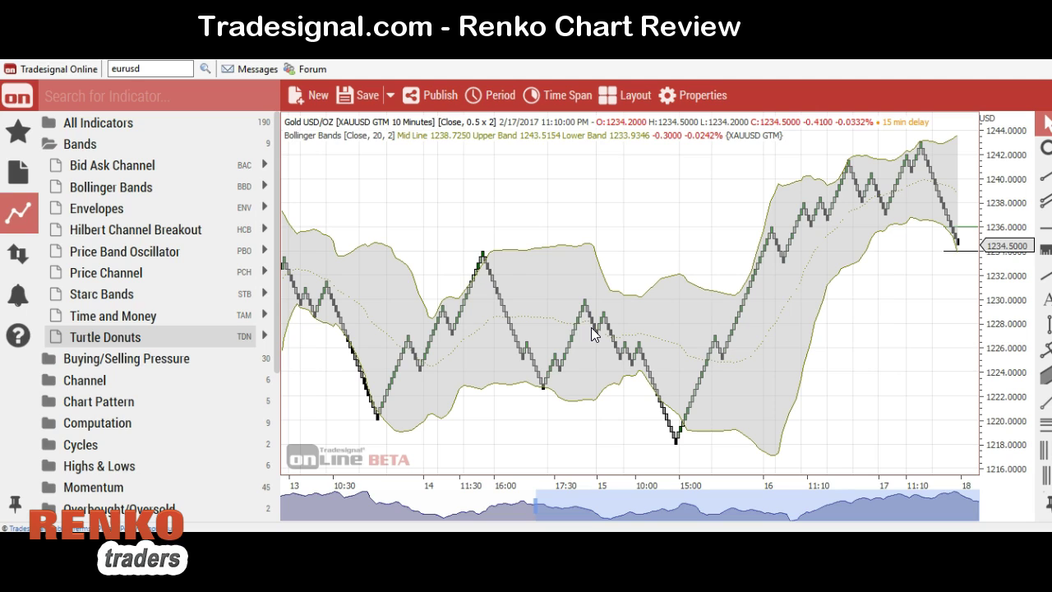
# - In the Bollinger Bands settings, set the Mid Line color to white
pyautogui.click(512, 140)
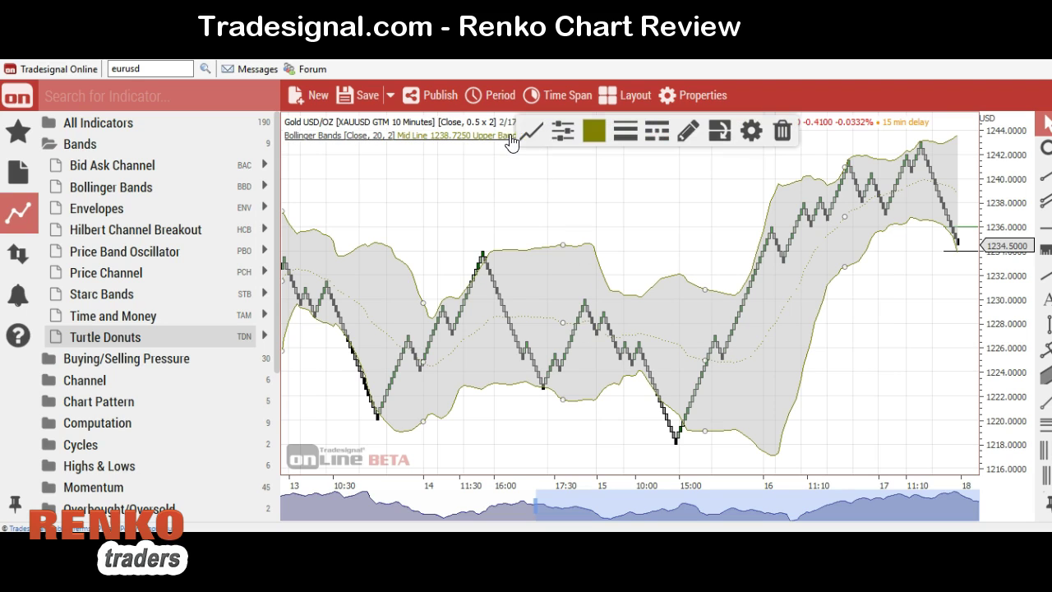
pyautogui.click(751, 134)
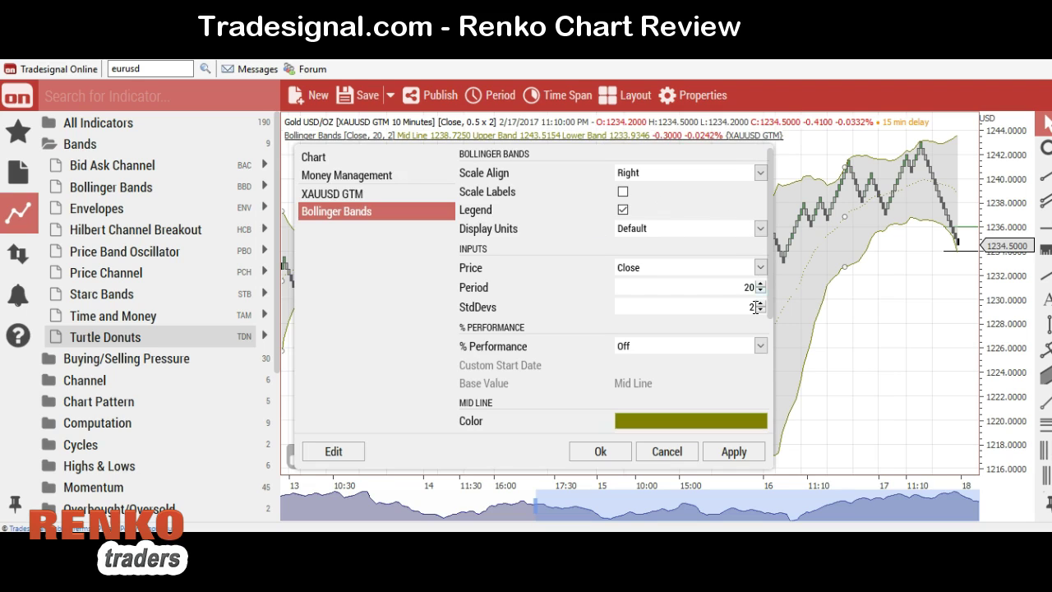
pyautogui.moveTo(771, 276); pyautogui.dragTo(768, 370)
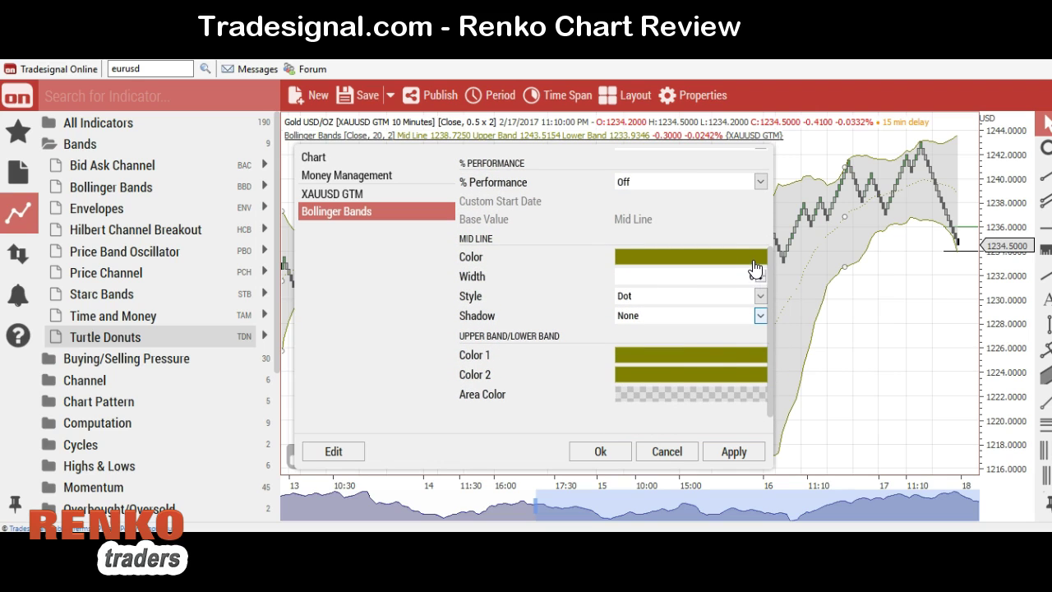
pyautogui.click(753, 260)
pyautogui.click(668, 377)
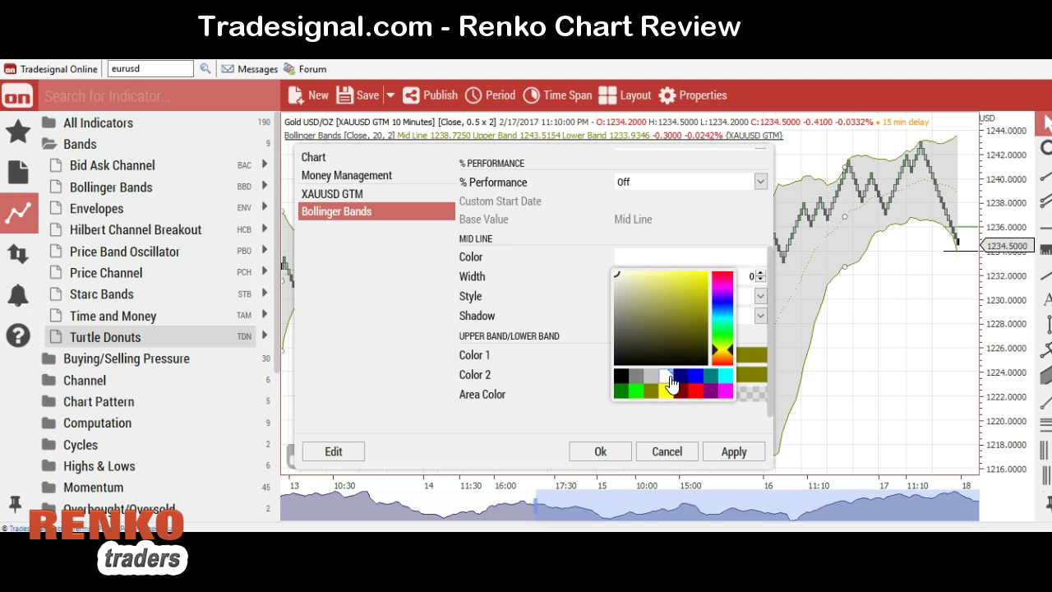
pyautogui.click(550, 311)
pyautogui.click(704, 315)
pyautogui.click(705, 316)
pyautogui.click(761, 297)
pyautogui.click(761, 297)
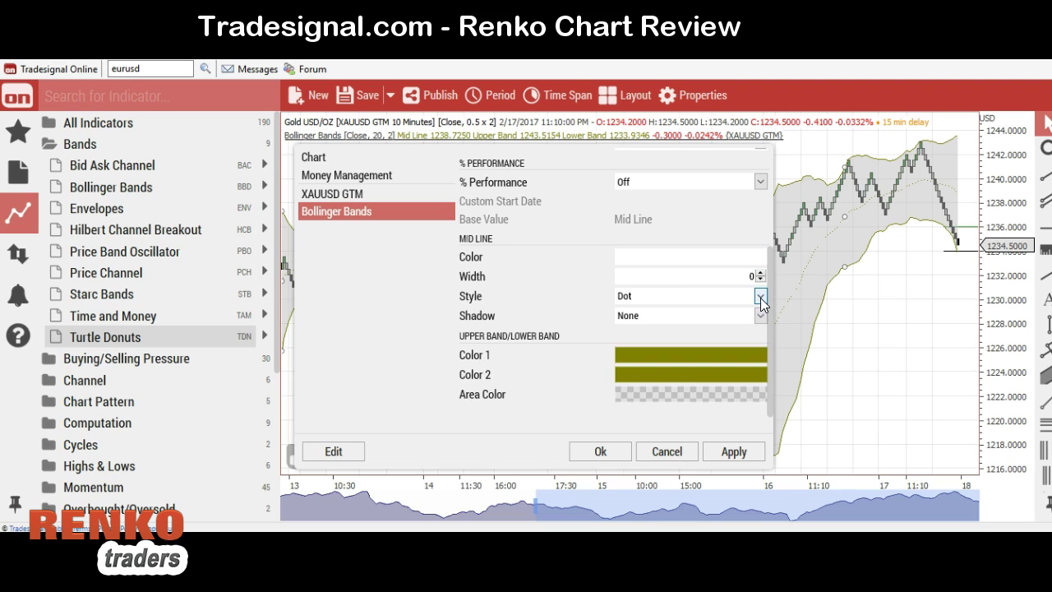
pyautogui.scroll(1, 769, 390)
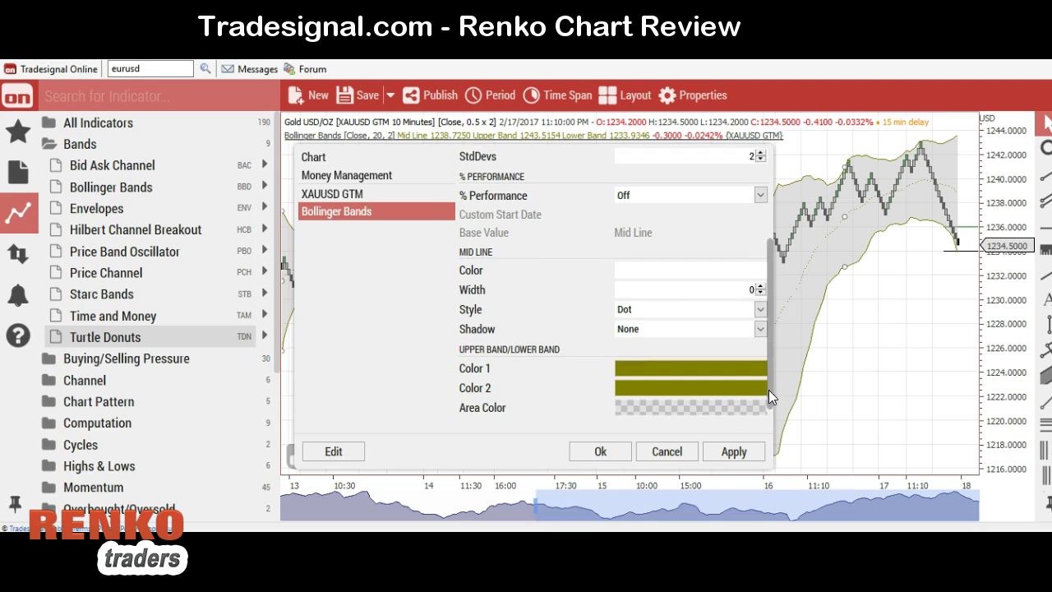
pyautogui.scroll(-2, 768, 399)
# - Make band Color 1 and Color 2 black and apply them
pyautogui.click(696, 336)
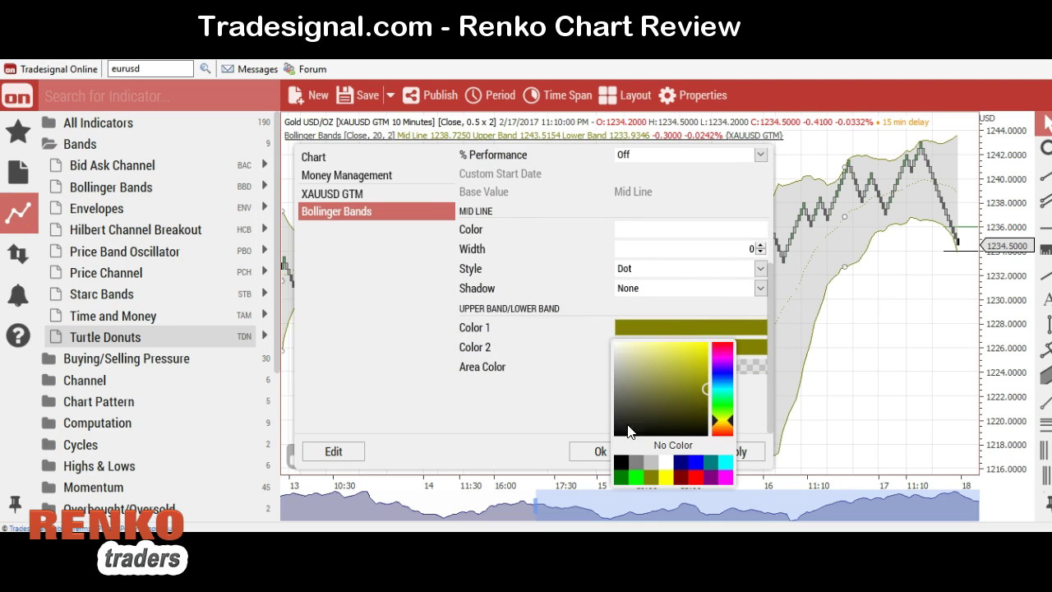
pyautogui.click(622, 463)
pyautogui.click(752, 359)
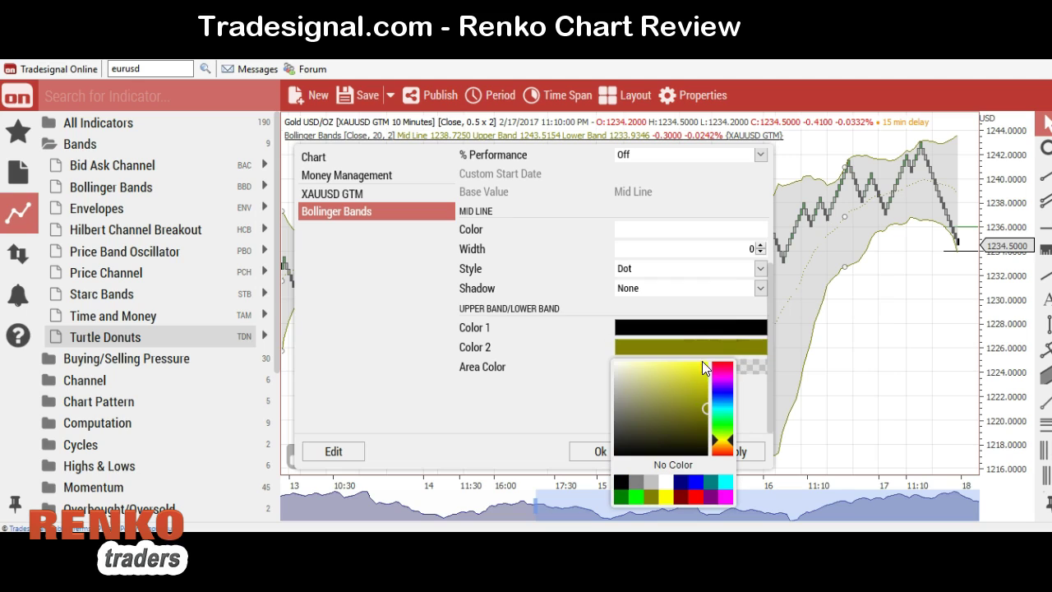
pyautogui.click(621, 463)
pyautogui.click(733, 444)
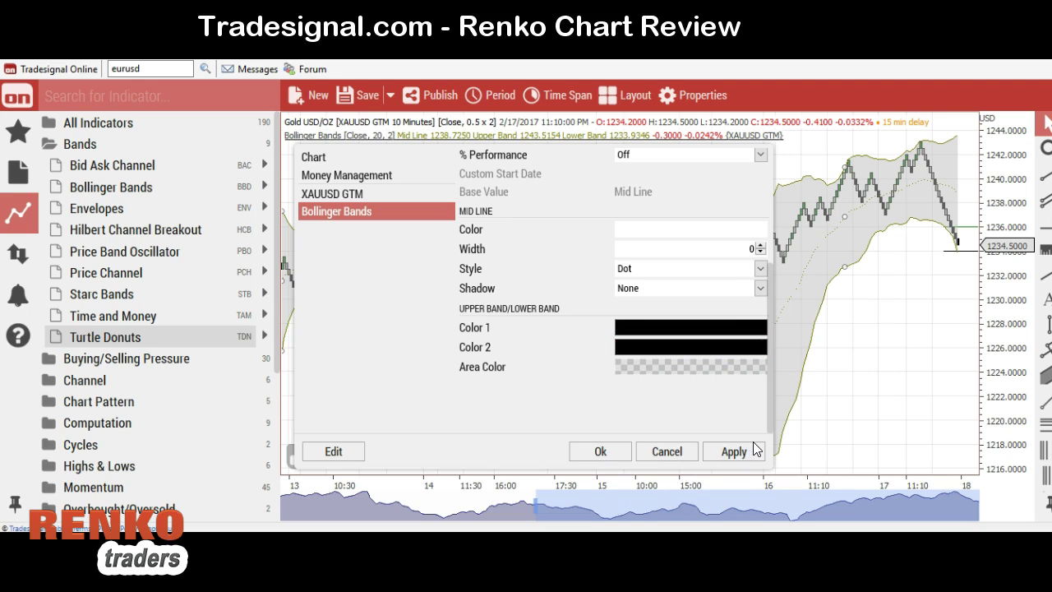
pyautogui.click(744, 452)
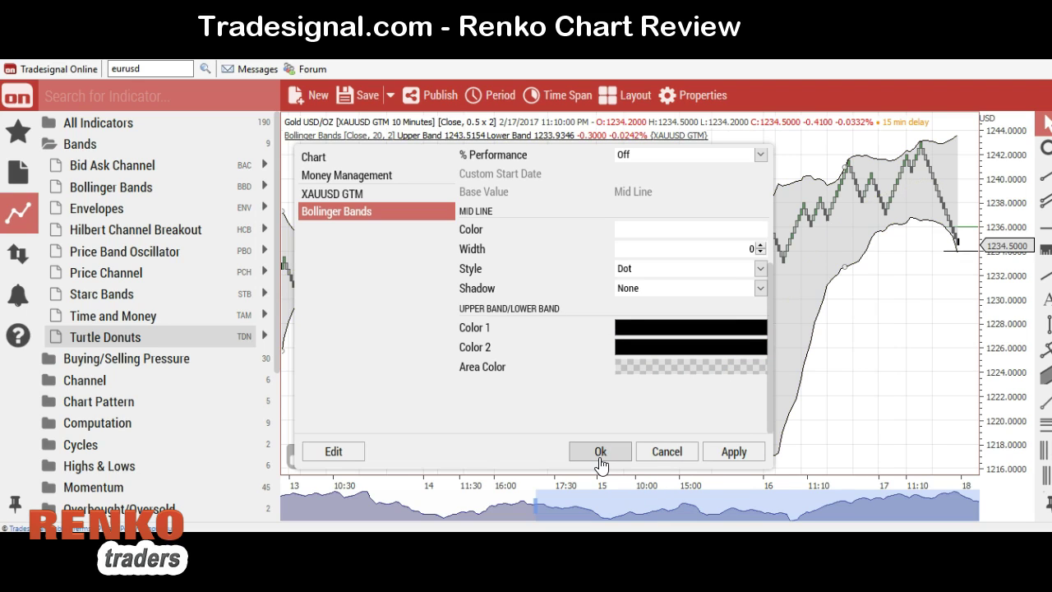
# - Make the band Area Color lighter and more transparent, apply, and confirm with Ok
pyautogui.click(658, 369)
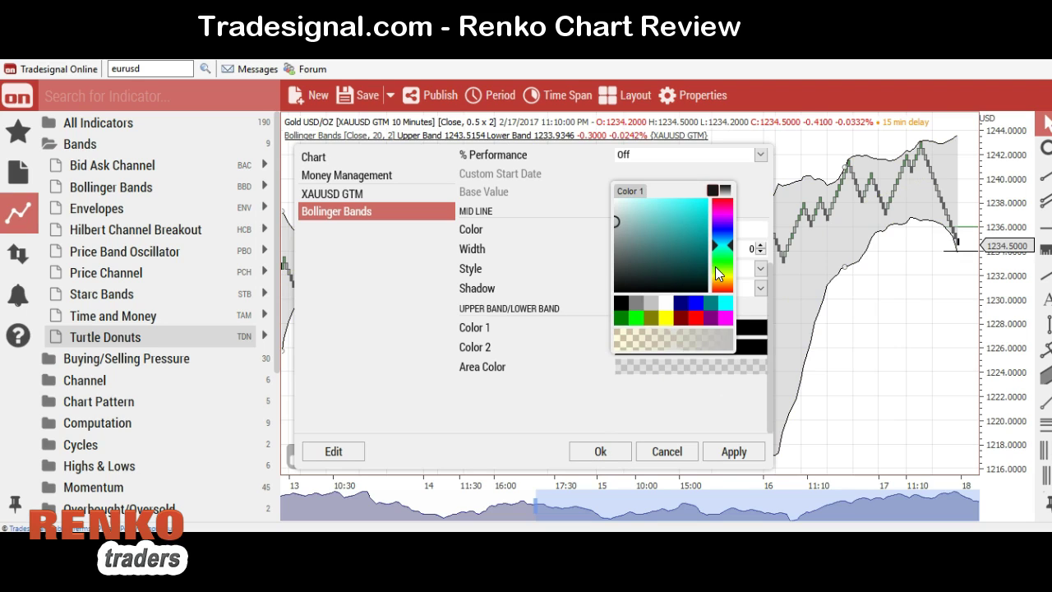
pyautogui.moveTo(692, 334); pyautogui.dragTo(652, 349)
pyautogui.click(718, 434)
pyautogui.click(743, 454)
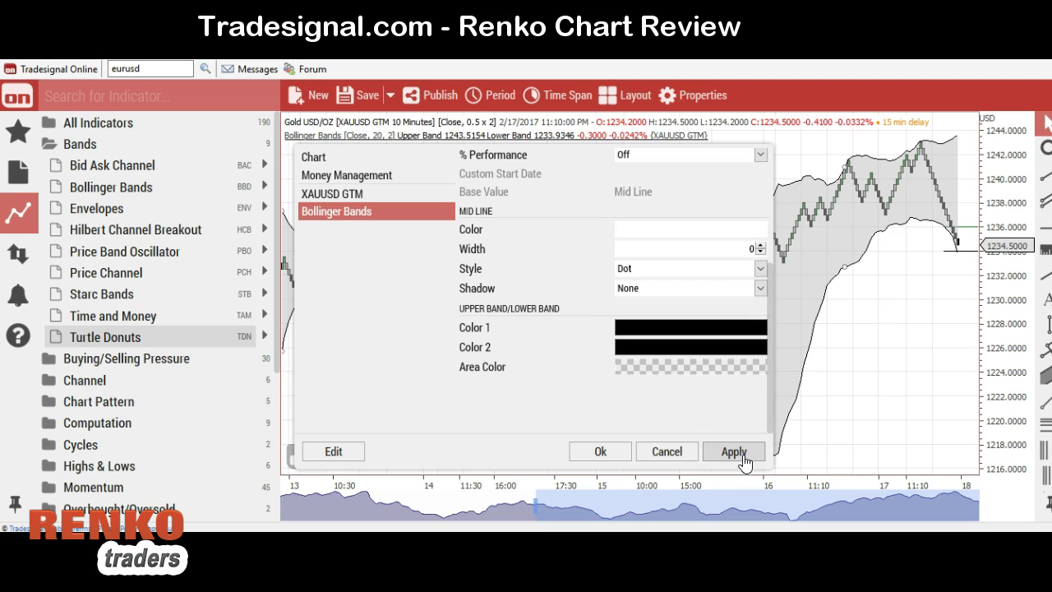
pyautogui.click(601, 451)
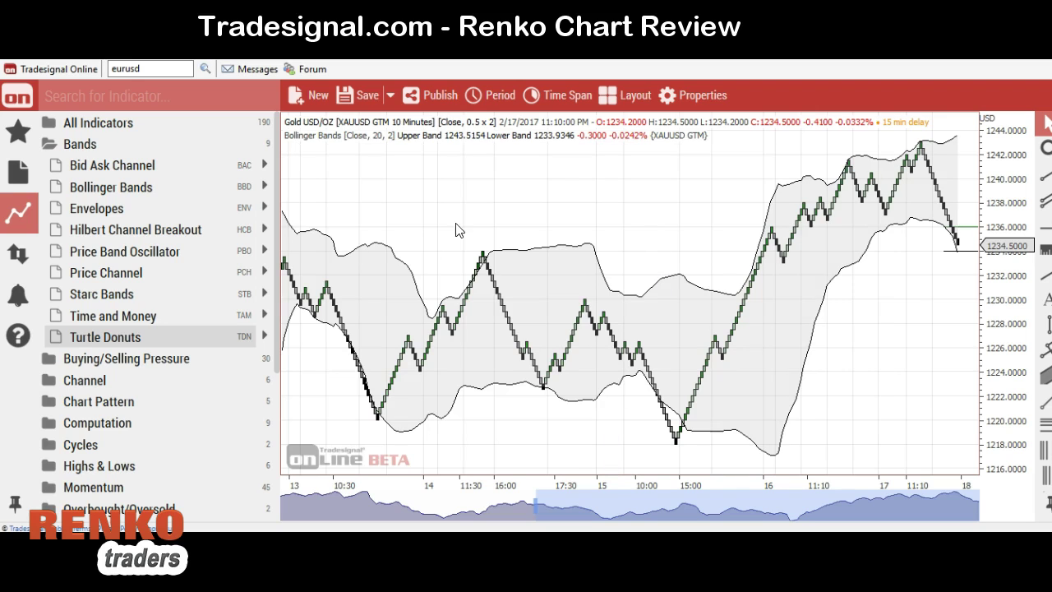
# - Search 'stoch' and add Stochastic Slow in a pane below the price chart
pyautogui.click(132, 96)
pyautogui.write('s')
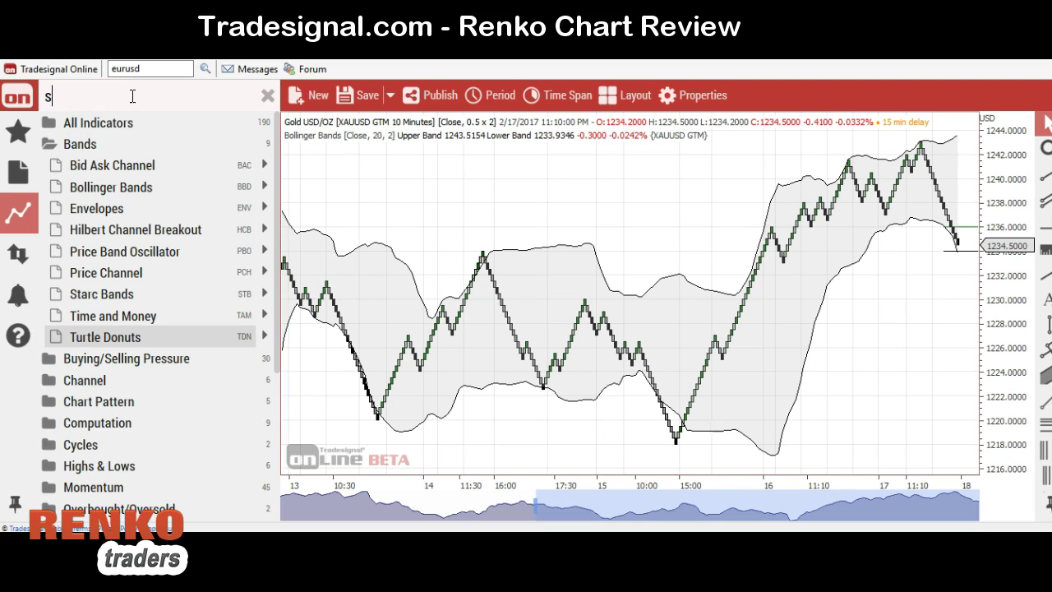
pyautogui.write('toch')
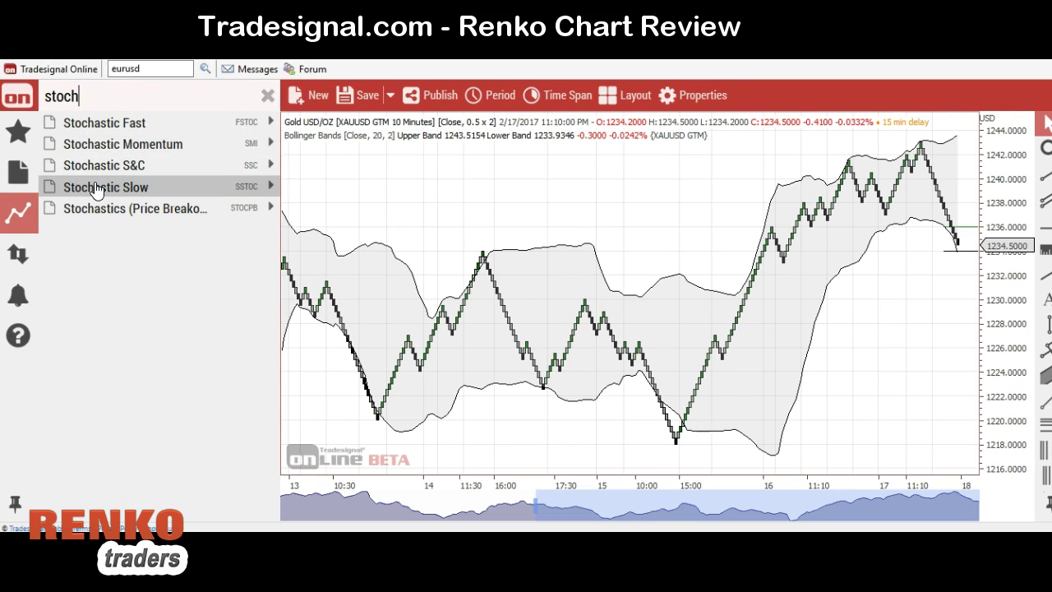
pyautogui.click(103, 188)
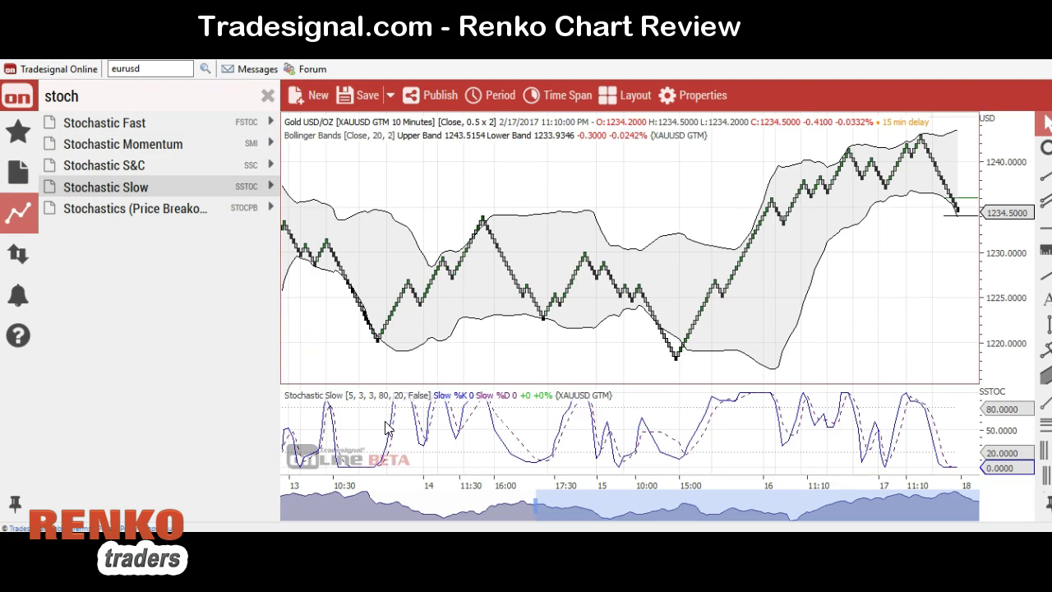
# - Set the Stochastic Slow overbought zone line to Solid style and black color
pyautogui.click(373, 400)
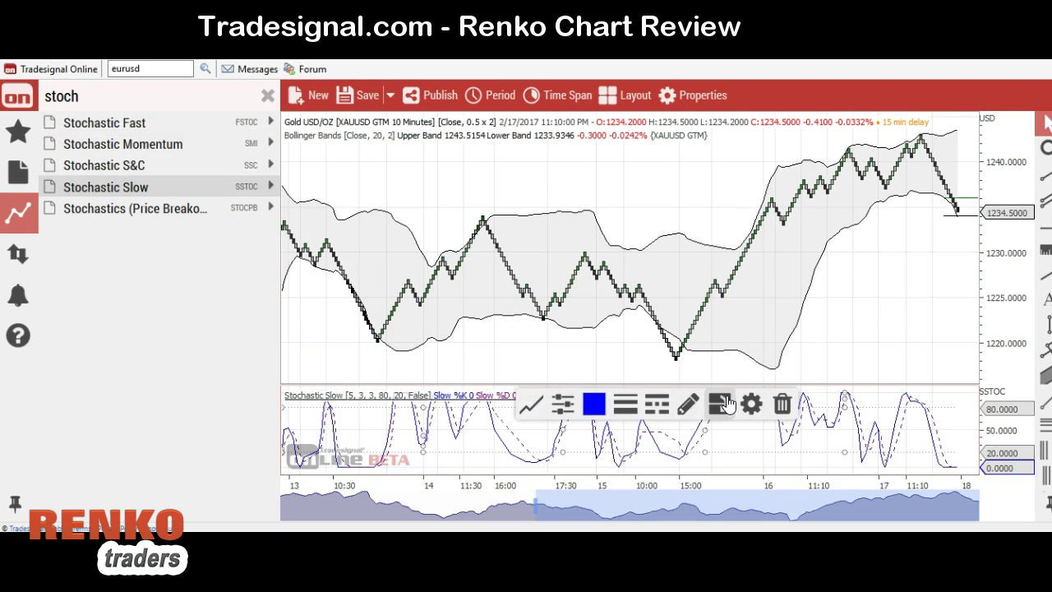
pyautogui.click(751, 404)
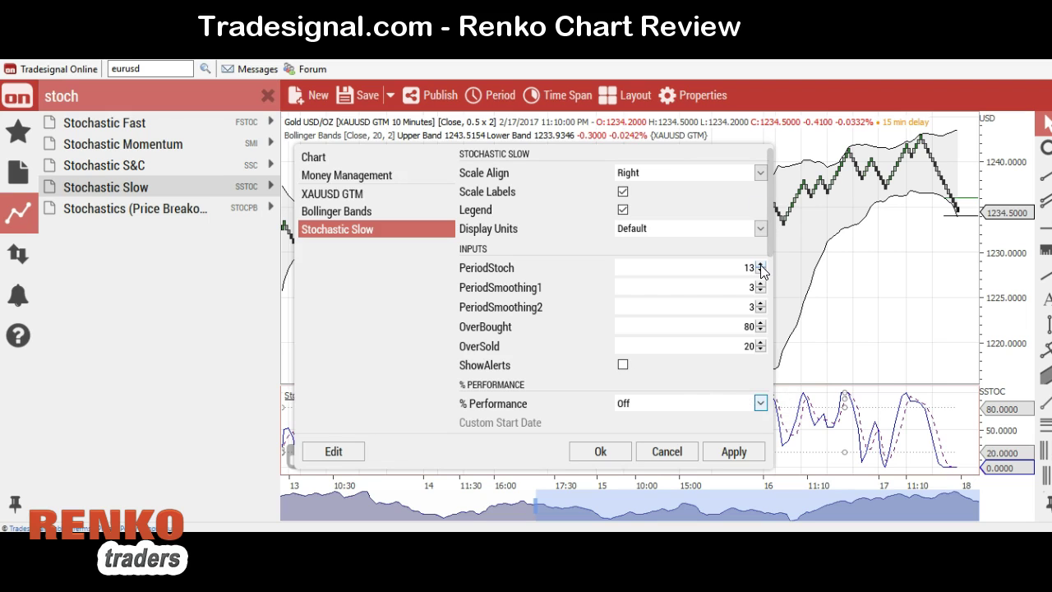
pyautogui.moveTo(773, 188); pyautogui.dragTo(782, 306)
pyautogui.click(761, 308)
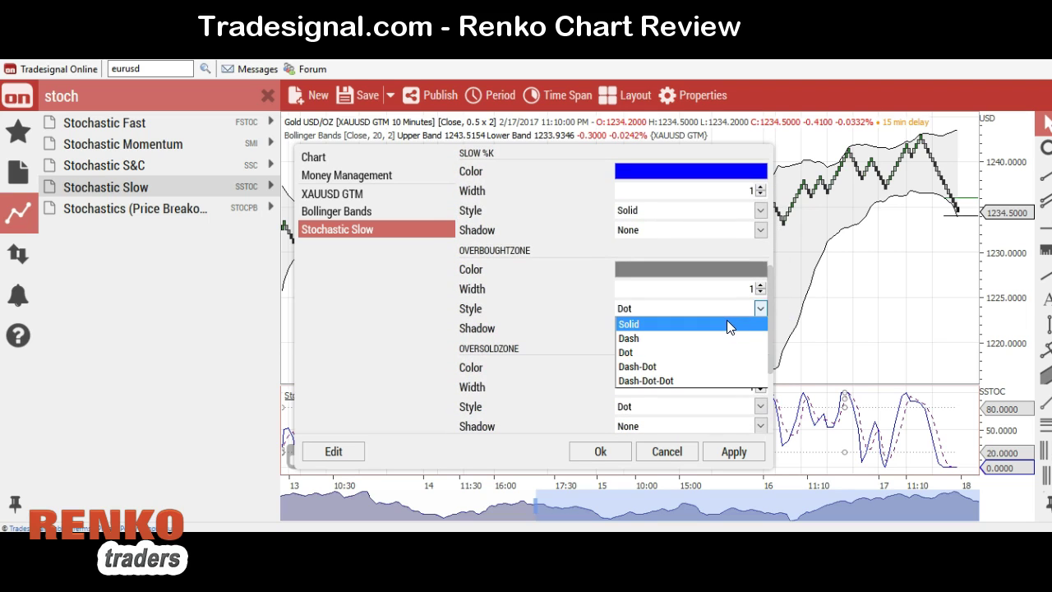
pyautogui.click(727, 322)
pyautogui.click(750, 273)
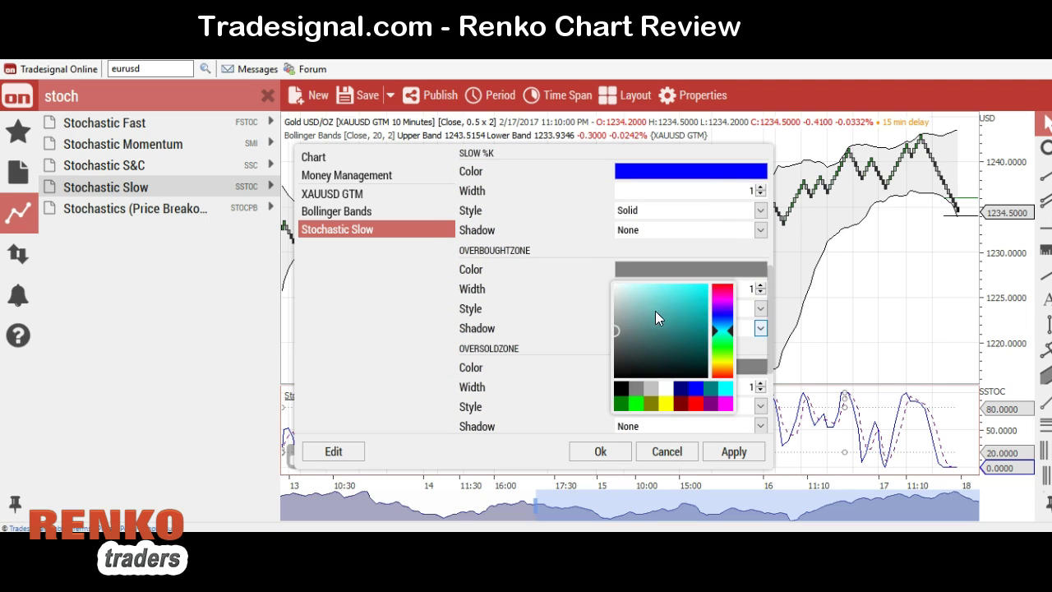
pyautogui.click(623, 389)
# - Color the Slow %K line red, apply, and confirm with Ok
pyautogui.click(695, 184)
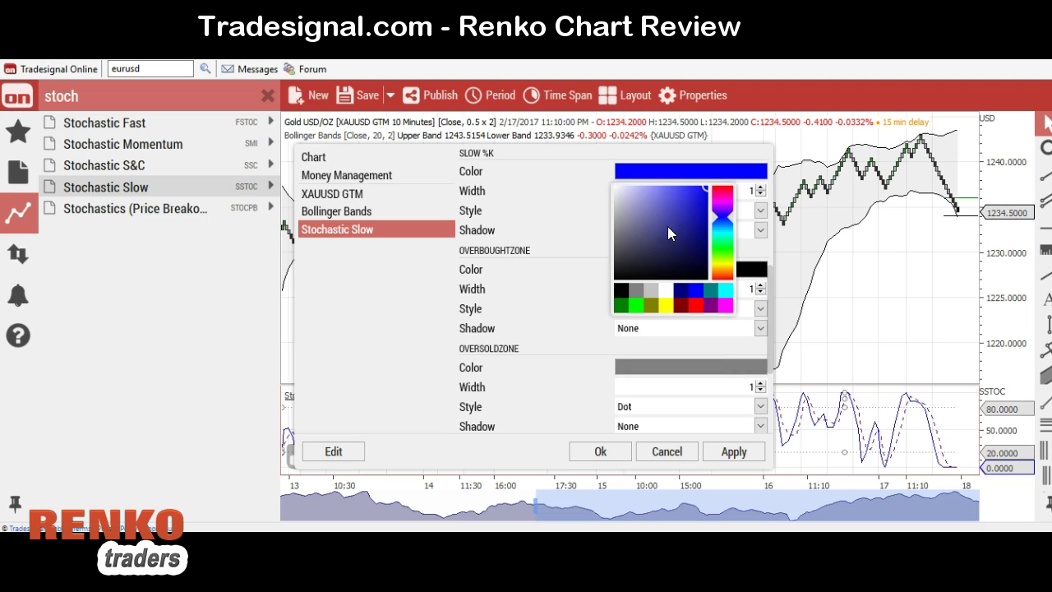
pyautogui.click(695, 306)
pyautogui.click(721, 446)
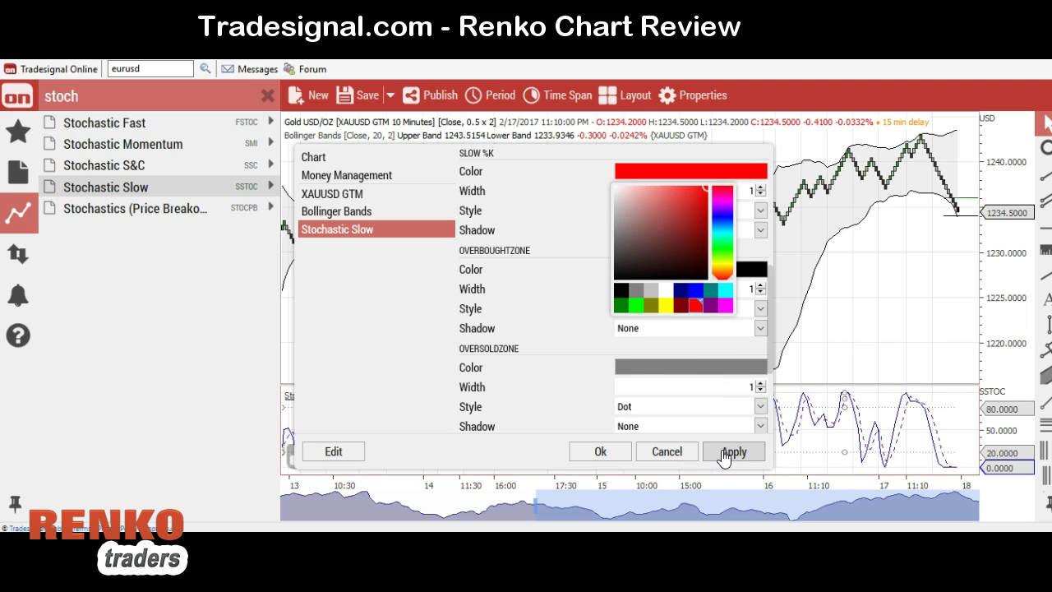
pyautogui.moveTo(768, 318); pyautogui.dragTo(776, 394)
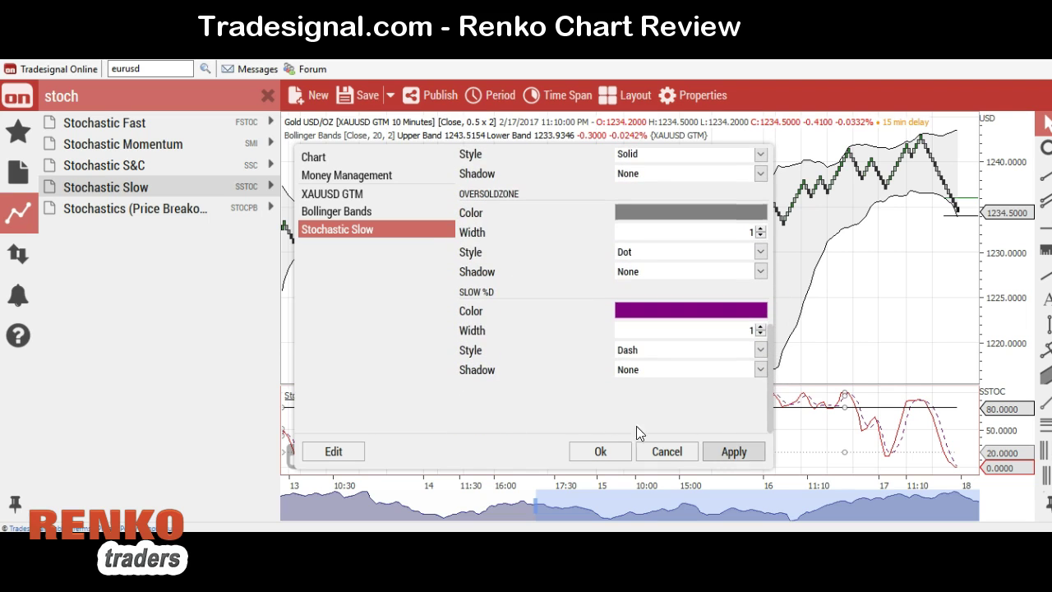
pyautogui.click(596, 452)
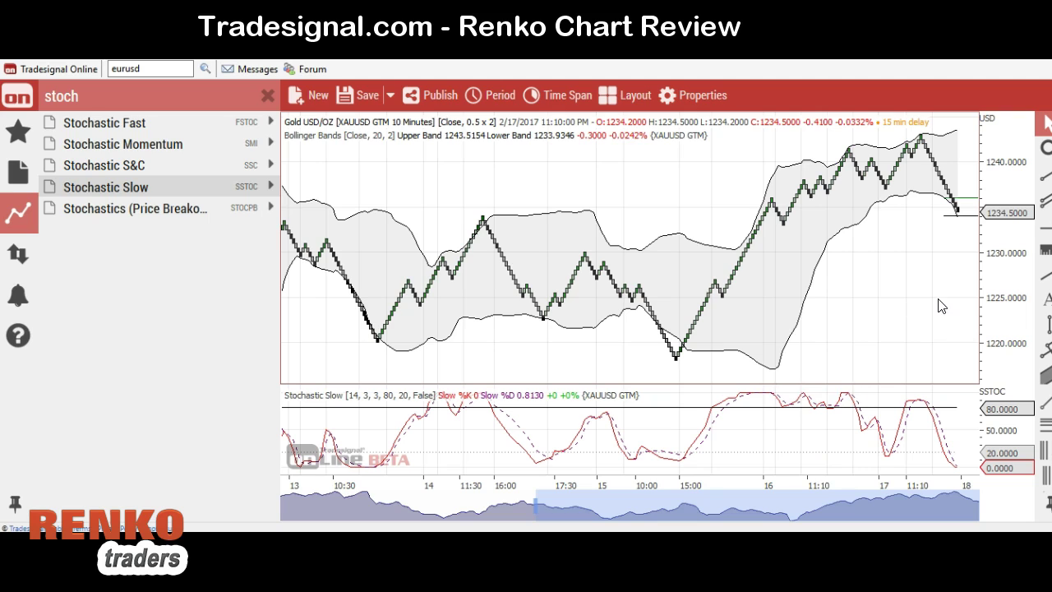
pyautogui.click(1045, 280)
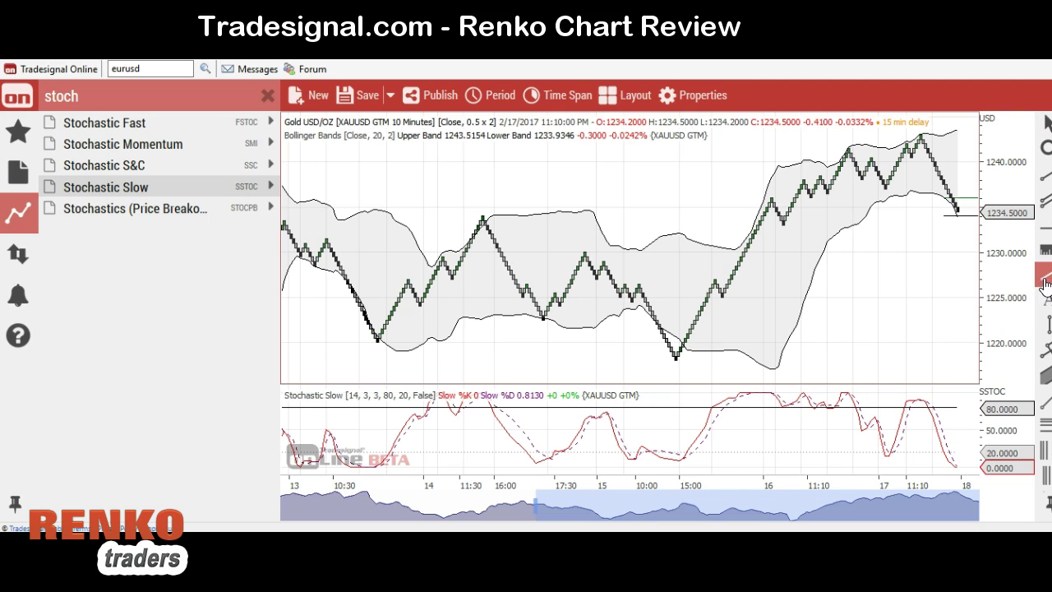
pyautogui.moveTo(697, 363); pyautogui.dragTo(856, 202)
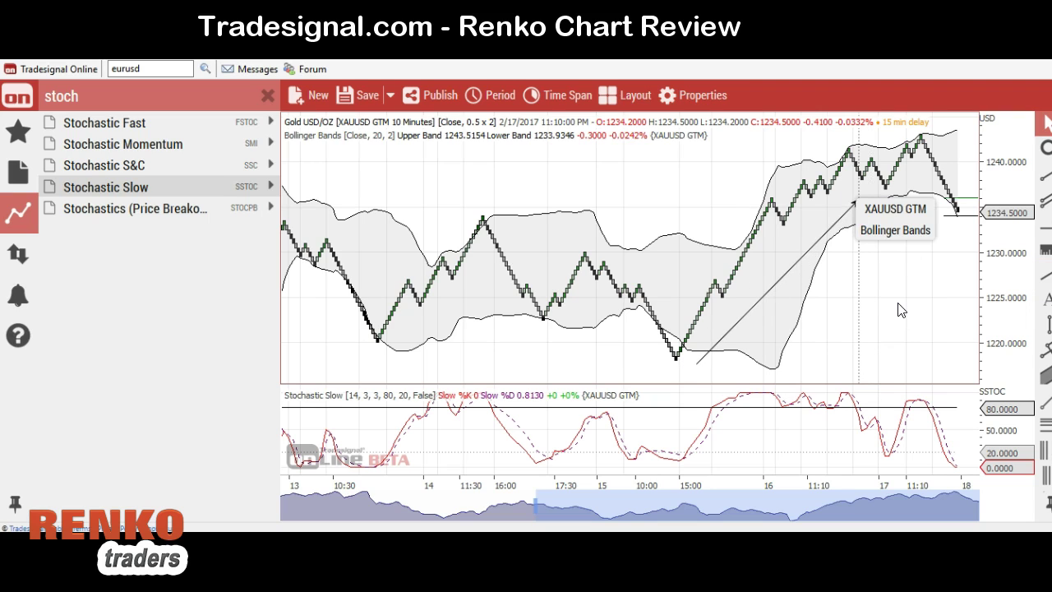
pyautogui.press('Delete')
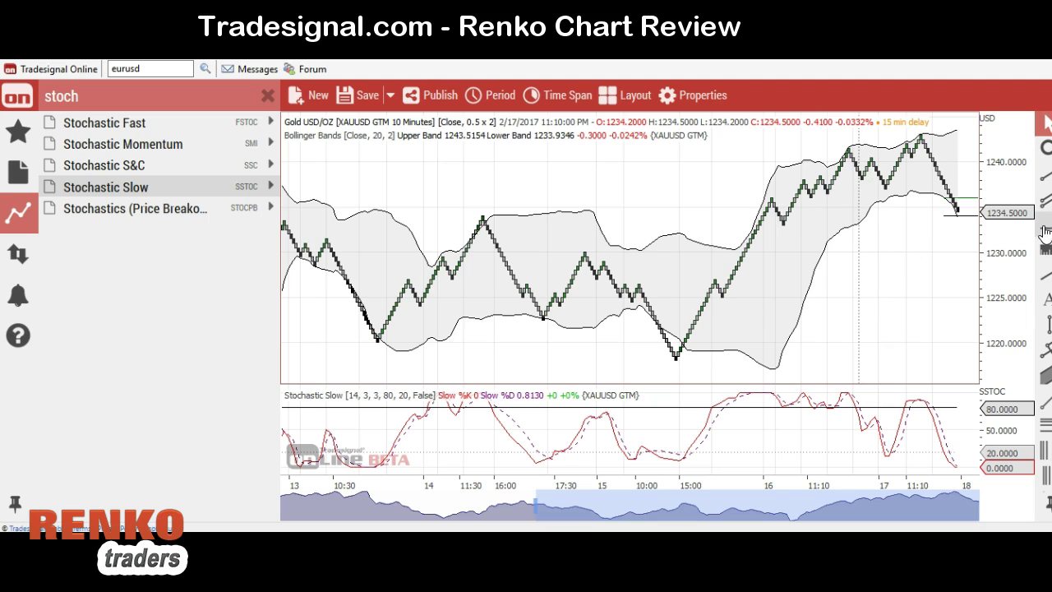
pyautogui.click(1045, 200)
pyautogui.moveTo(677, 355); pyautogui.dragTo(778, 187)
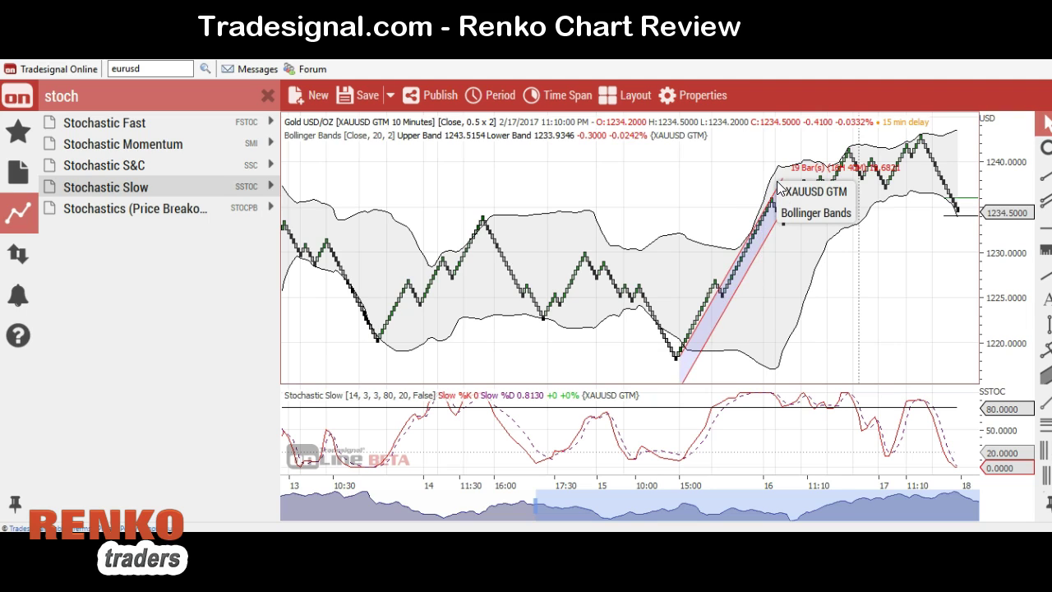
pyautogui.click(779, 188)
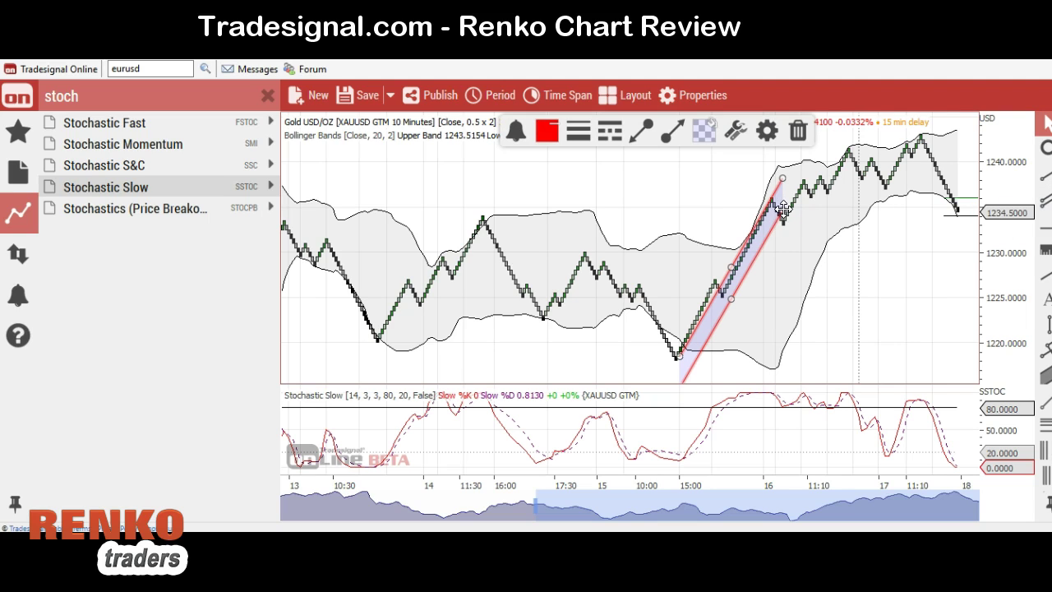
pyautogui.moveTo(783, 211); pyautogui.dragTo(801, 180)
pyautogui.press('Delete')
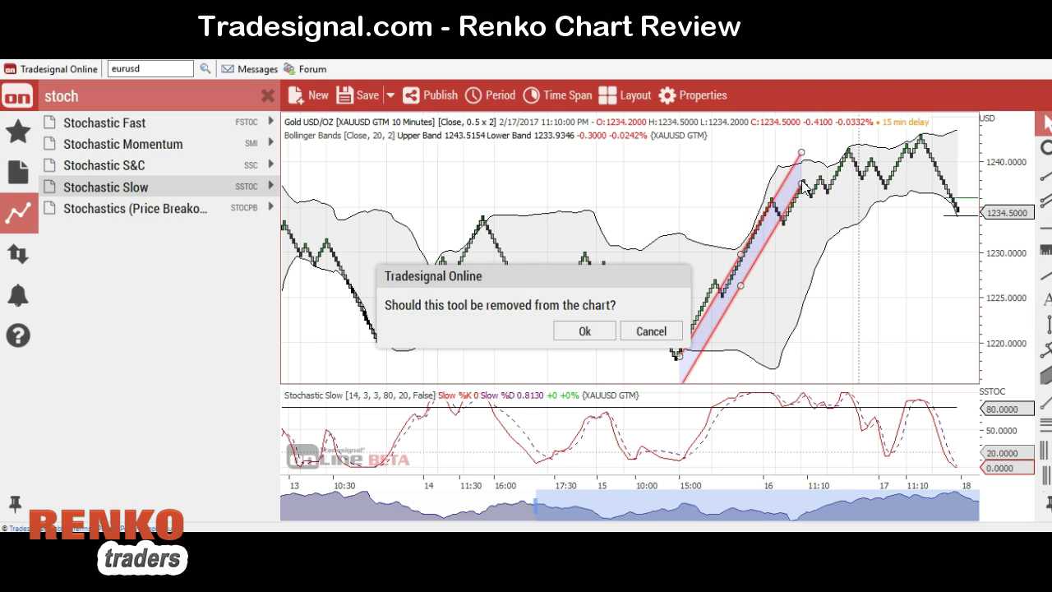
pyautogui.click(573, 331)
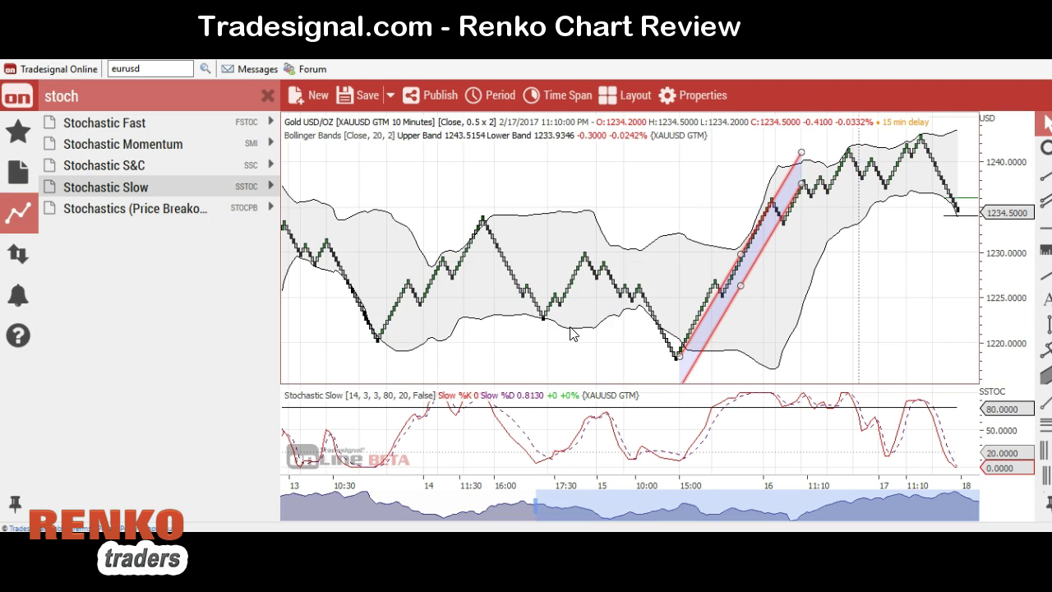
pyautogui.click(1045, 198)
pyautogui.moveTo(676, 356)
pyautogui.mouseDown()
pyautogui.moveTo(760, 273)
pyautogui.moveTo(796, 162)
pyautogui.mouseUp()
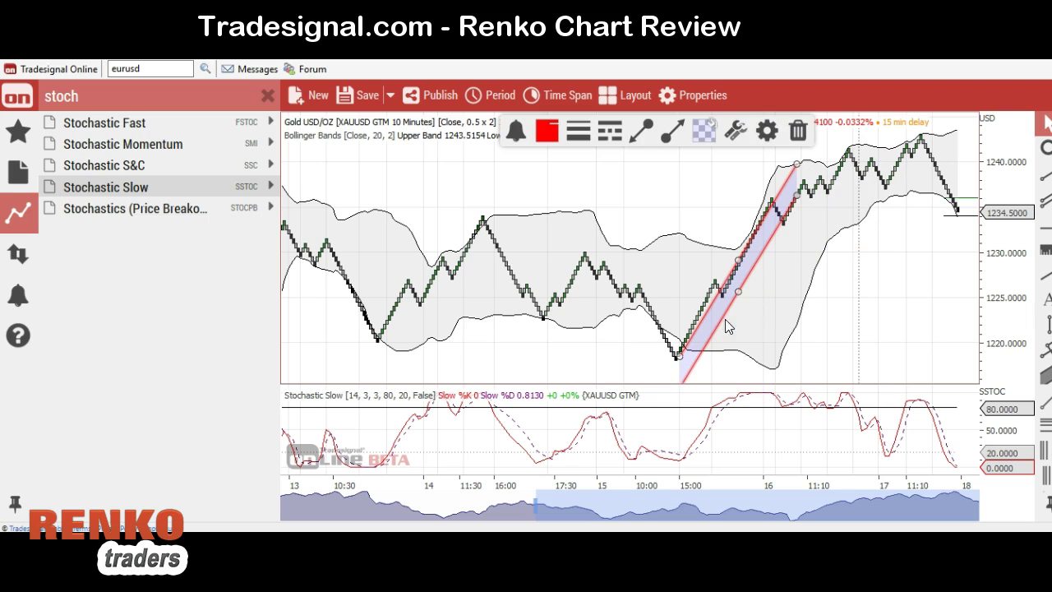
pyautogui.click(859, 297)
pyautogui.moveTo(859, 298); pyautogui.dragTo(734, 255)
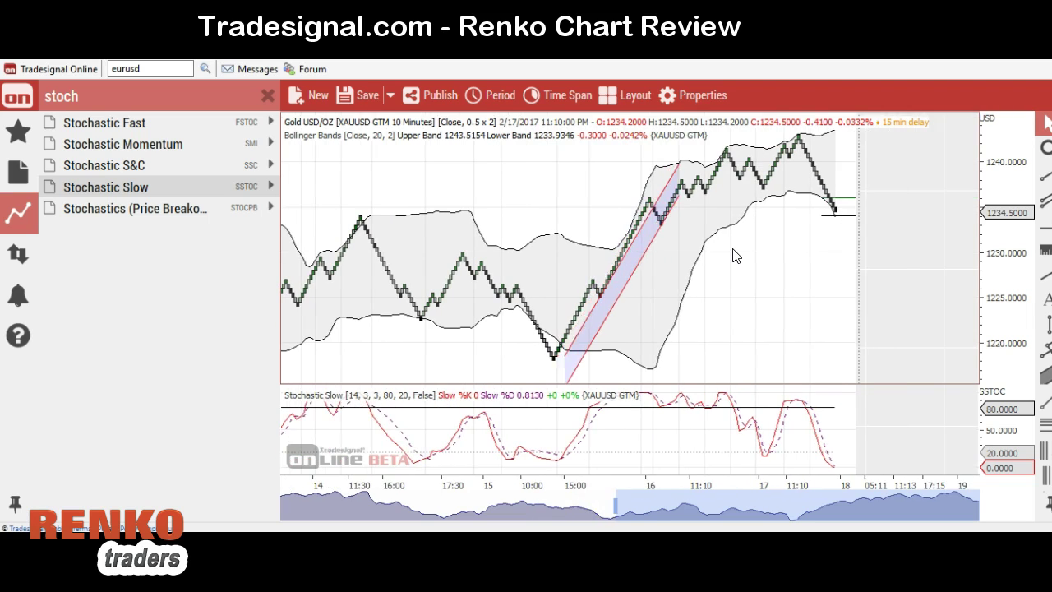
pyautogui.press('Delete')
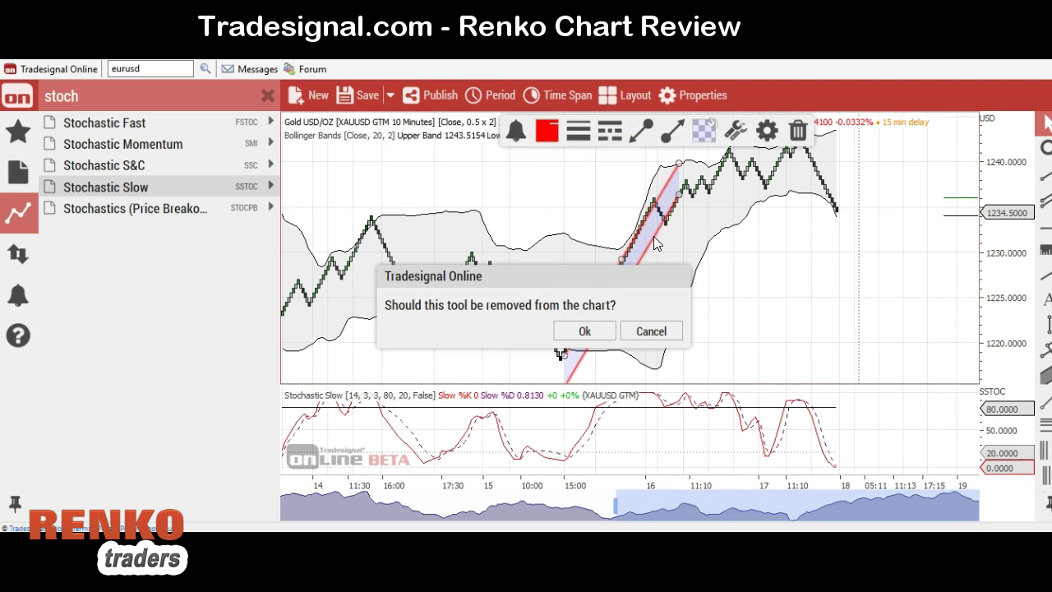
pyautogui.click(590, 332)
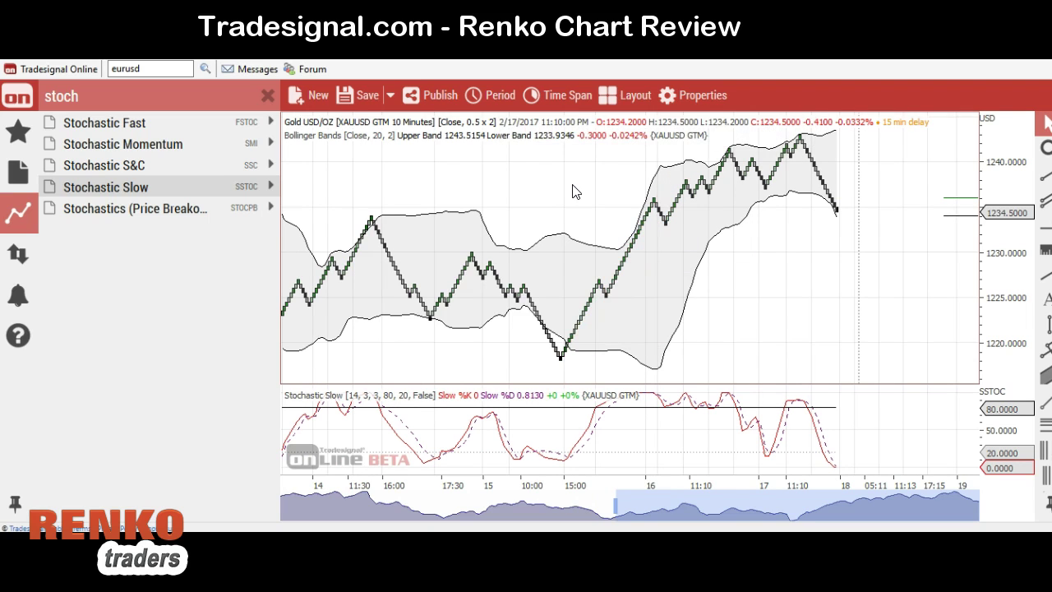
# - Delete the Bollinger Bands and narrow the chart to fewer recent bricks
pyautogui.click(606, 146)
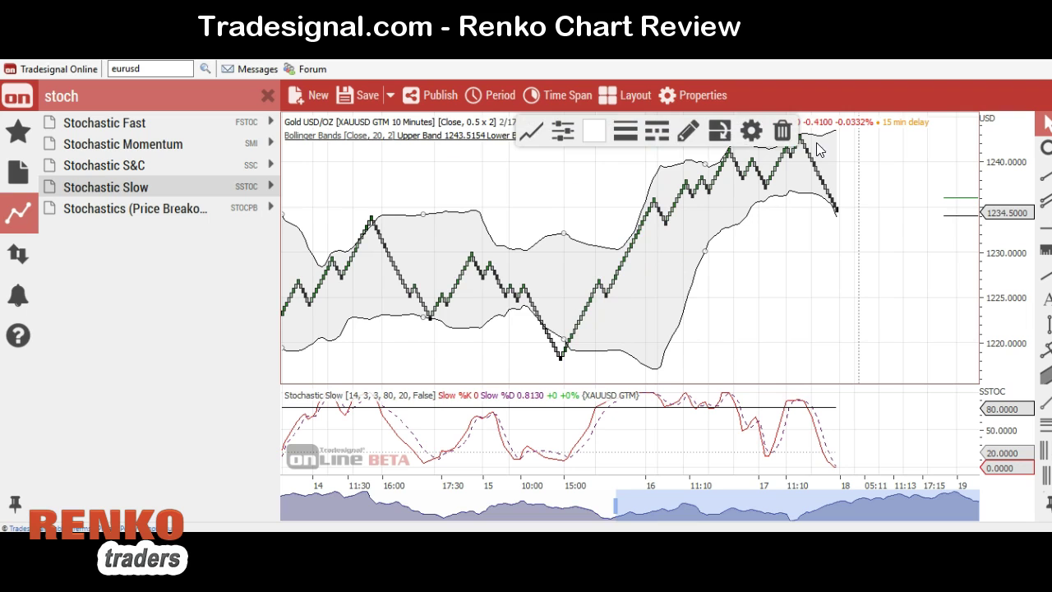
pyautogui.click(782, 130)
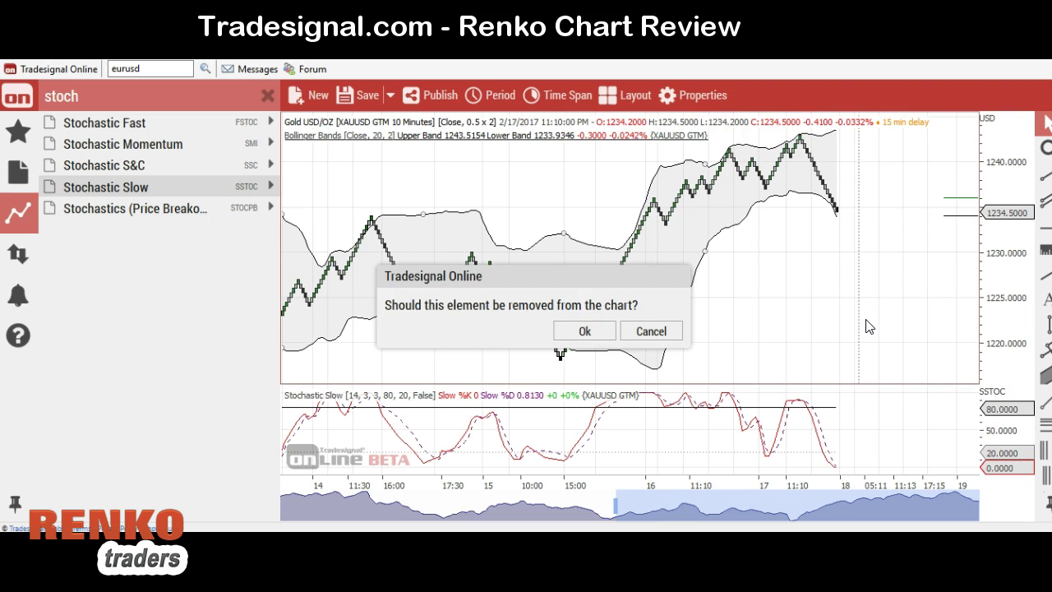
pyautogui.click(585, 330)
pyautogui.moveTo(723, 293); pyautogui.dragTo(757, 302)
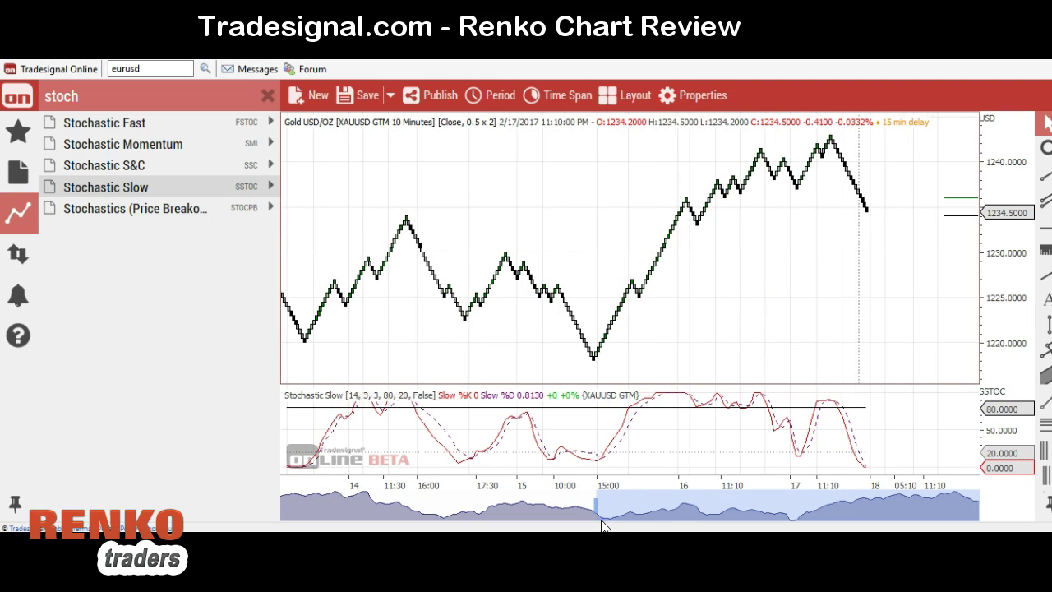
pyautogui.moveTo(598, 509); pyautogui.dragTo(682, 509)
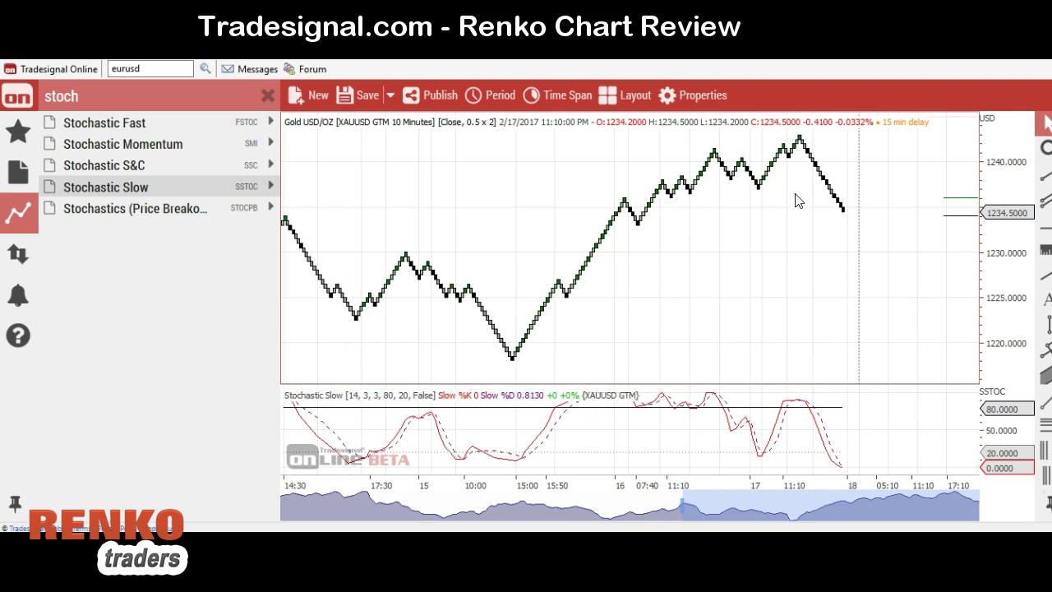
# - Place a red horizontal line at about 1236.48
pyautogui.click(1044, 227)
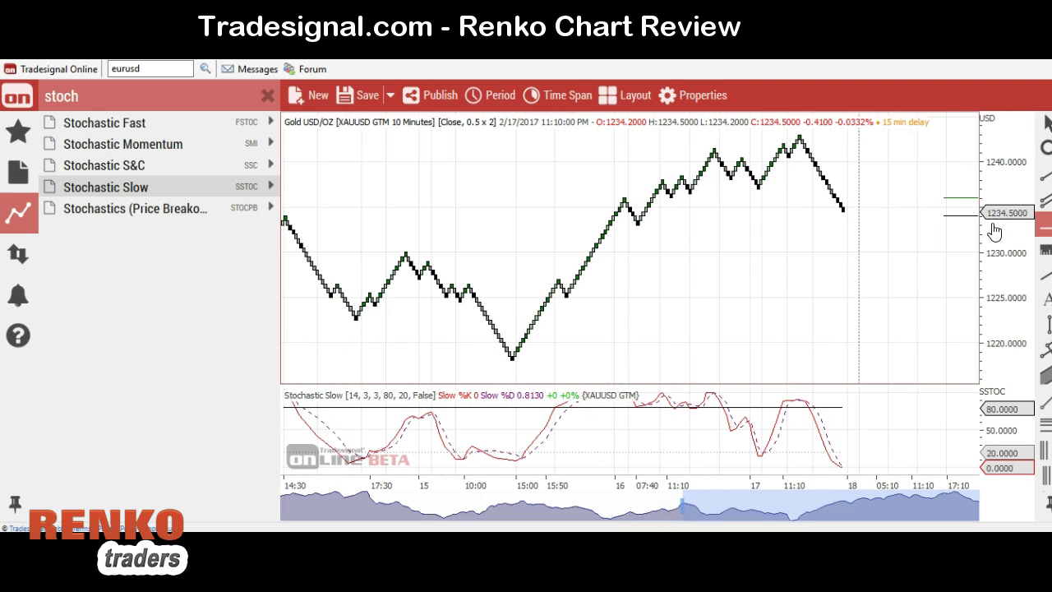
pyautogui.click(692, 195)
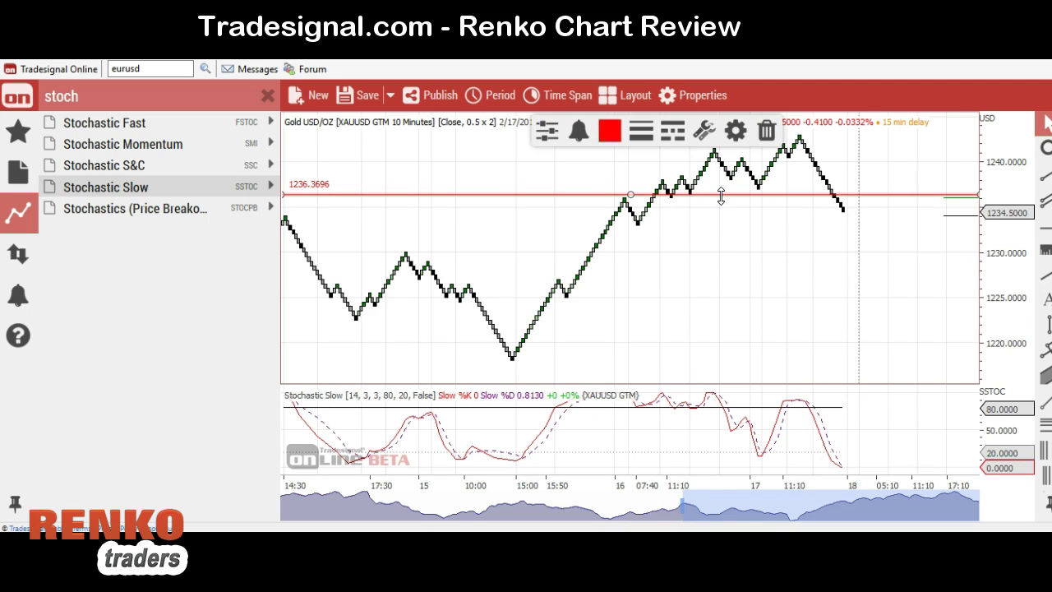
pyautogui.click(721, 194)
pyautogui.click(735, 250)
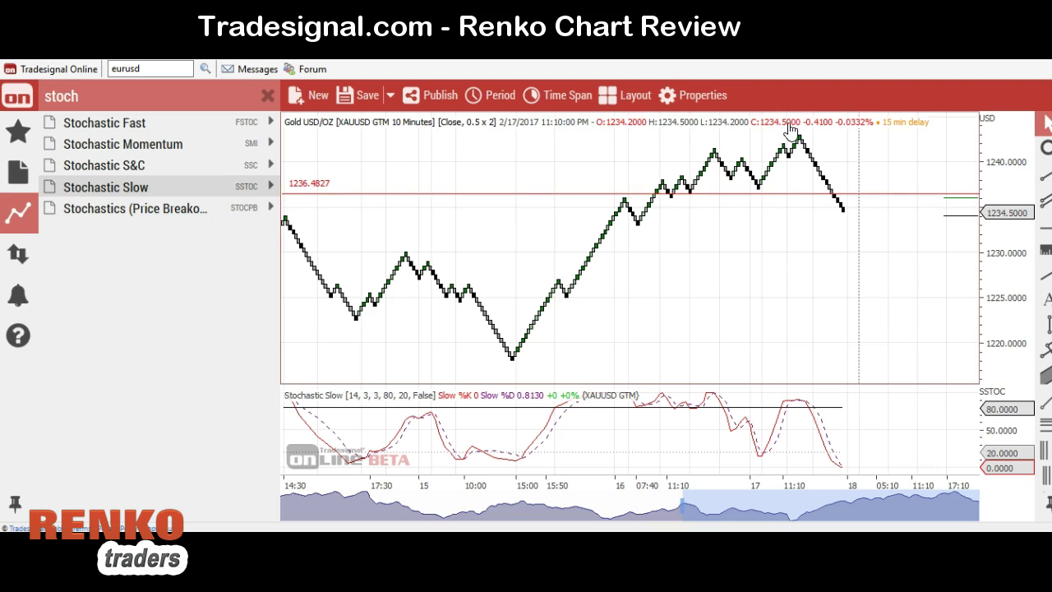
# - Draw a rising red trendline across the two recent peaks and raise the horizontal line to 1236.884
pyautogui.click(1042, 181)
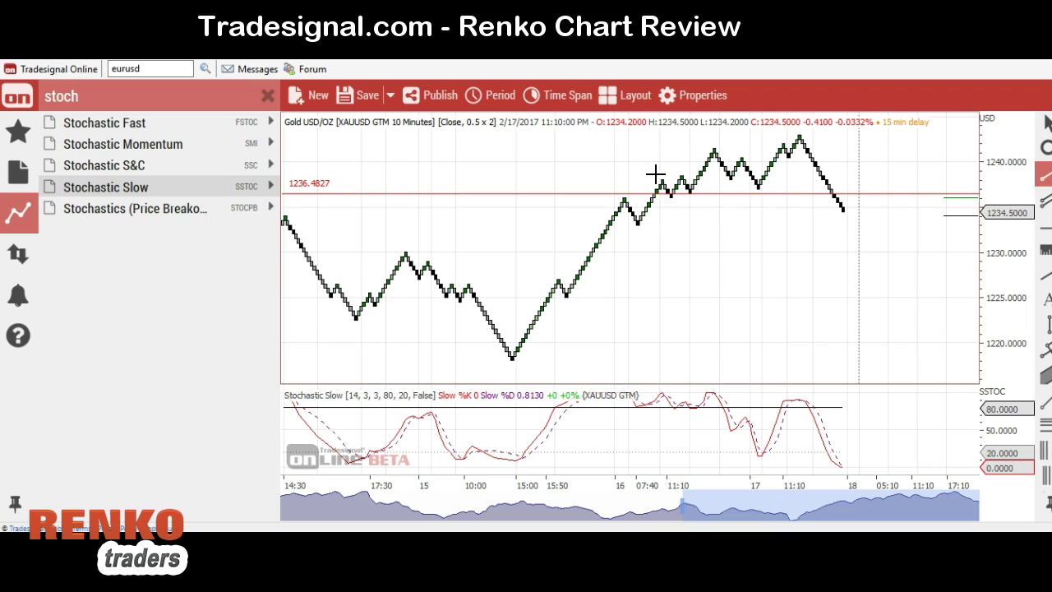
pyautogui.moveTo(675, 155); pyautogui.dragTo(829, 129)
pyautogui.click(828, 135)
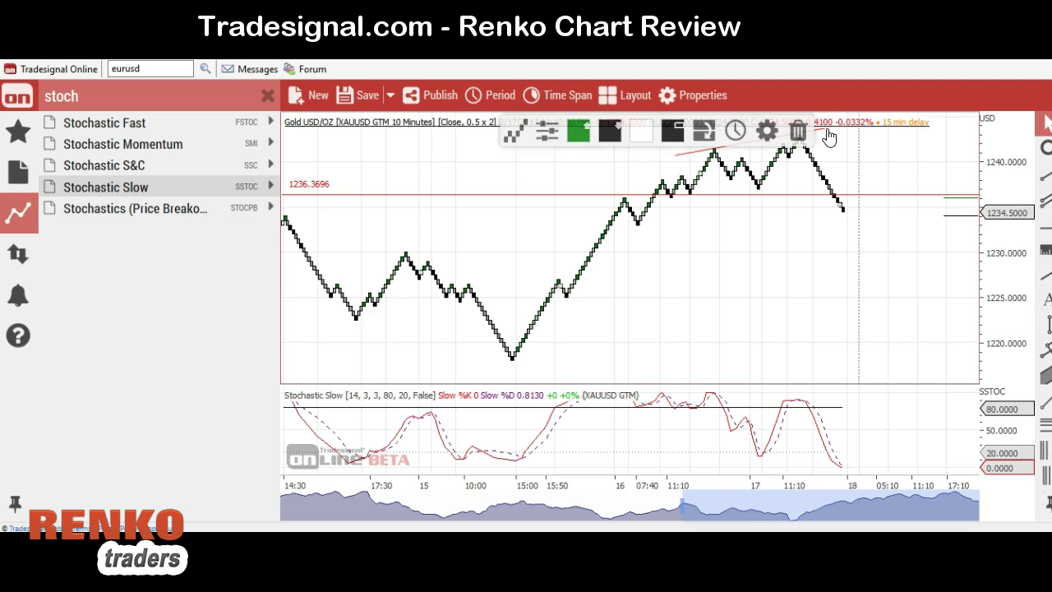
pyautogui.click(787, 273)
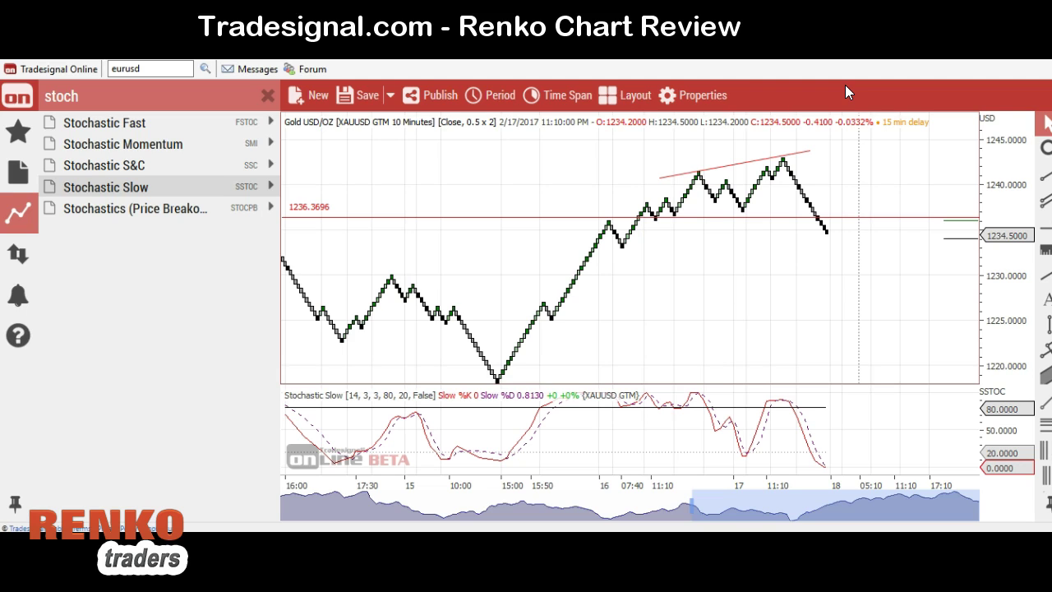
pyautogui.moveTo(764, 216); pyautogui.dragTo(766, 213)
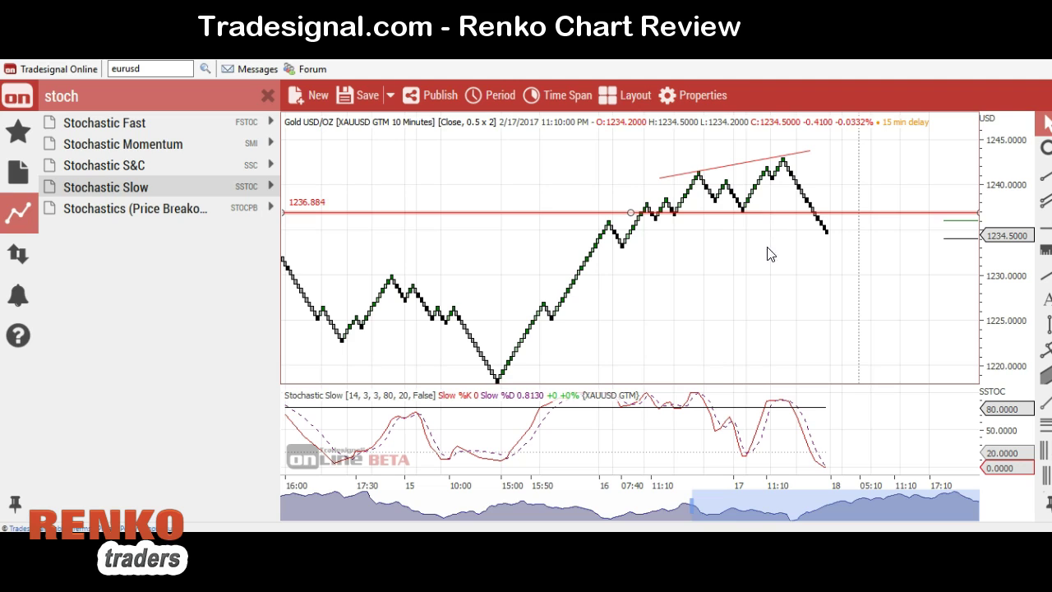
# - Draw a Fibonacci retracement from 1243 to 1237, enabling 161.8% and disabling 50%
pyautogui.click(1046, 424)
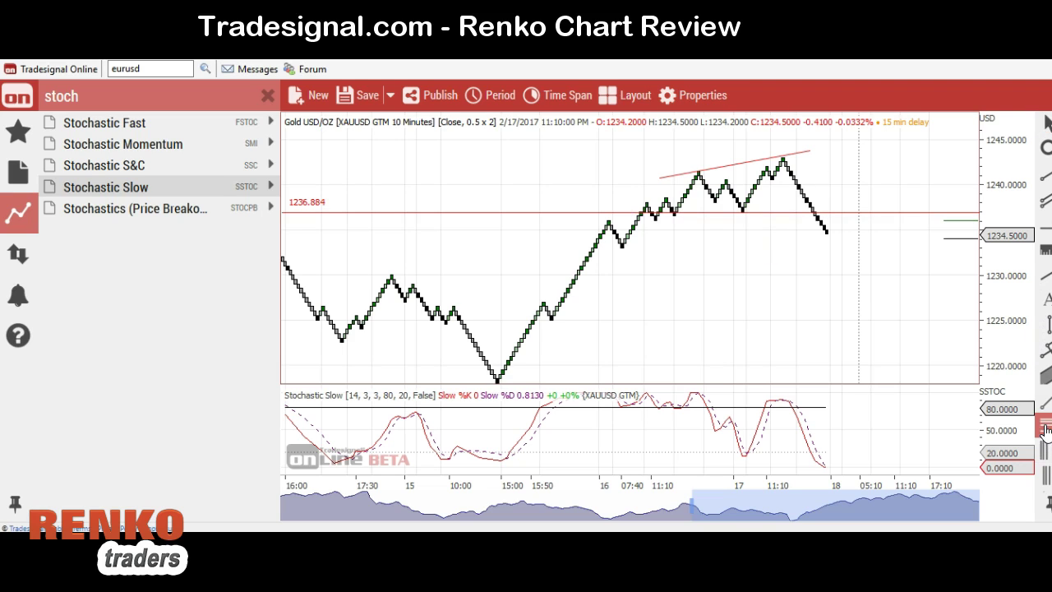
pyautogui.moveTo(783, 156)
pyautogui.mouseDown()
pyautogui.moveTo(757, 212)
pyautogui.moveTo(744, 215)
pyautogui.mouseUp()
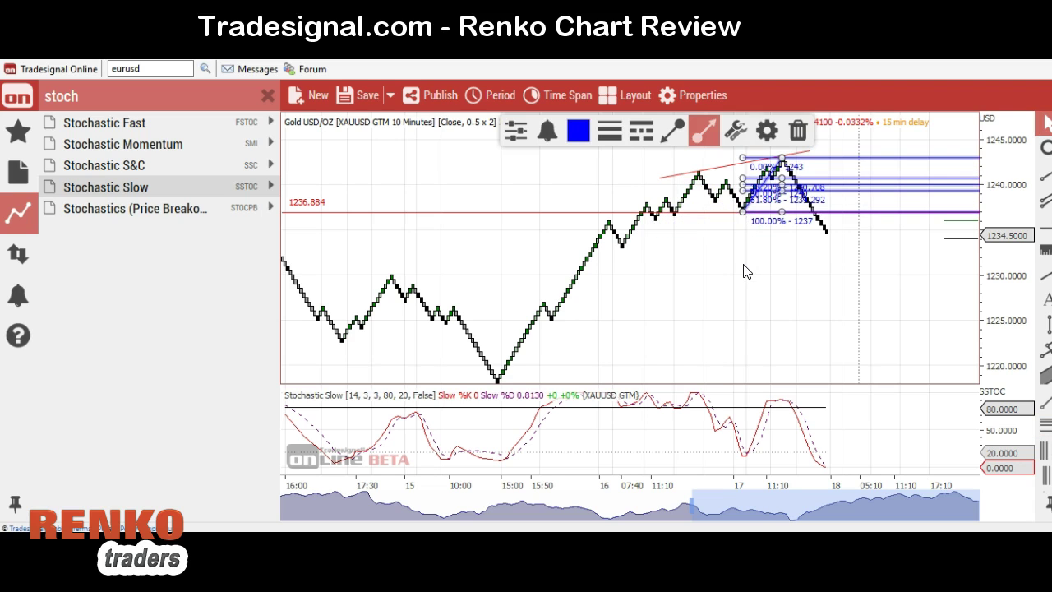
pyautogui.click(768, 140)
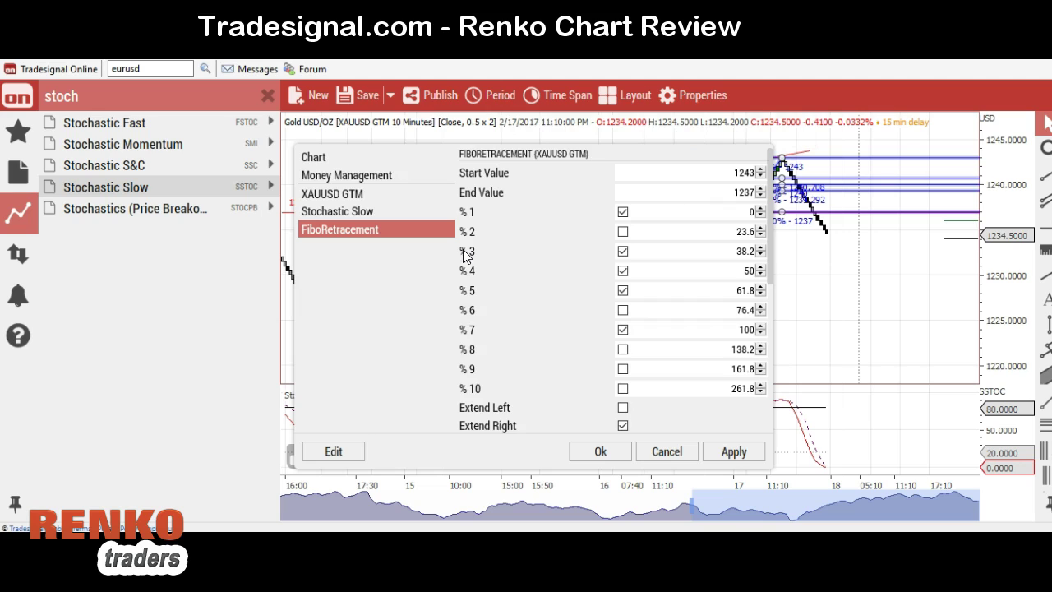
pyautogui.click(623, 369)
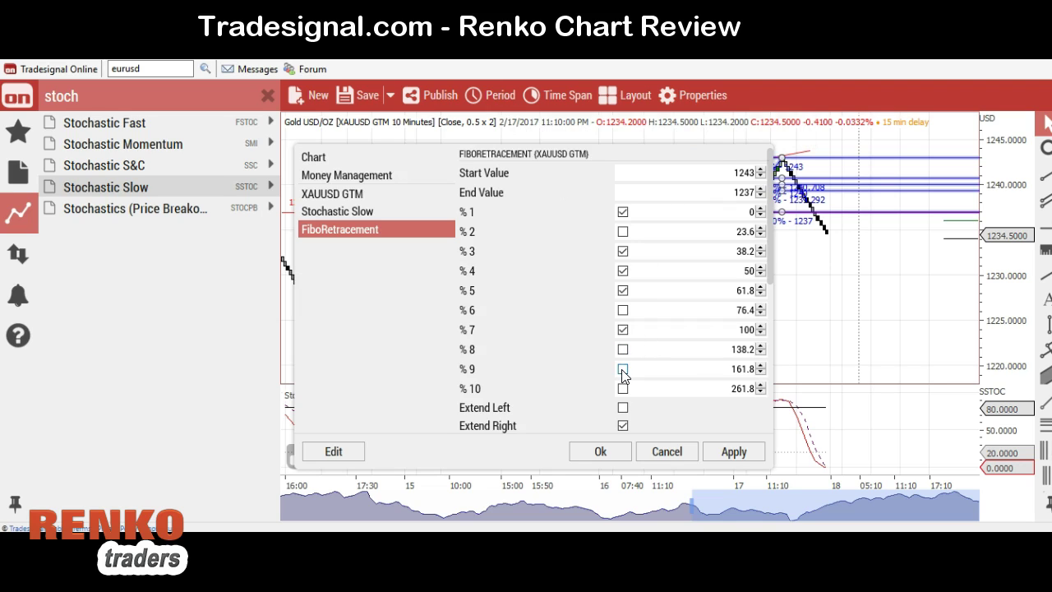
pyautogui.click(622, 270)
pyautogui.click(740, 455)
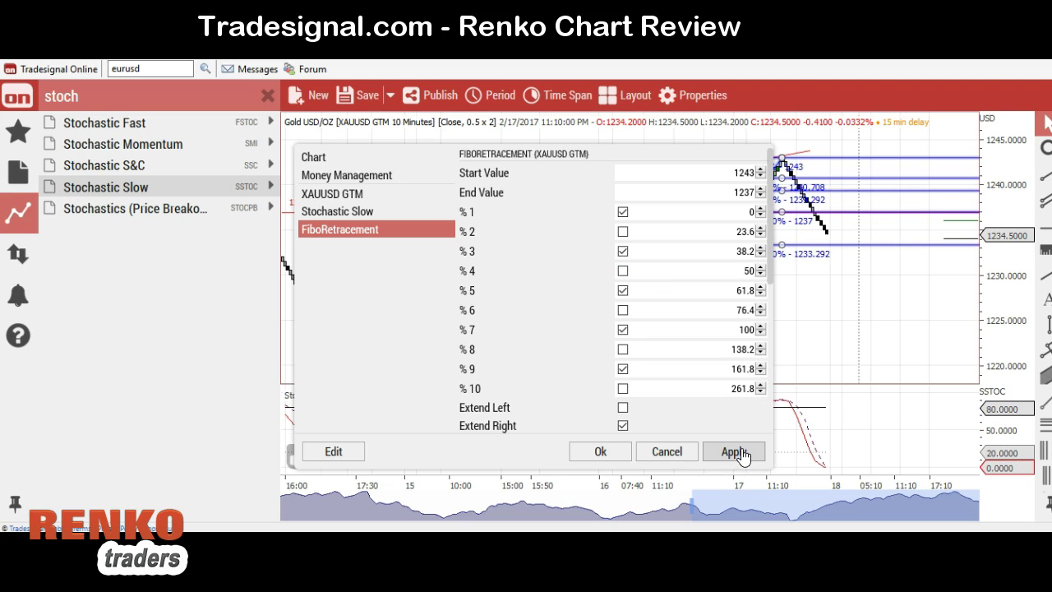
pyautogui.click(608, 456)
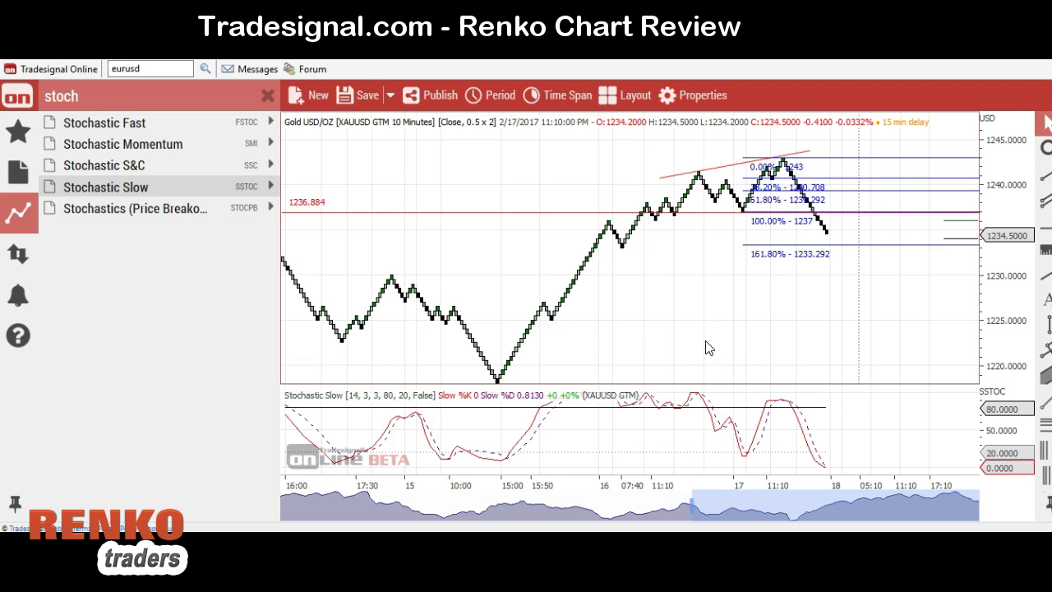
# - Place a second horizontal line near 1233.5 and settle it at 1233.3613
pyautogui.click(1045, 224)
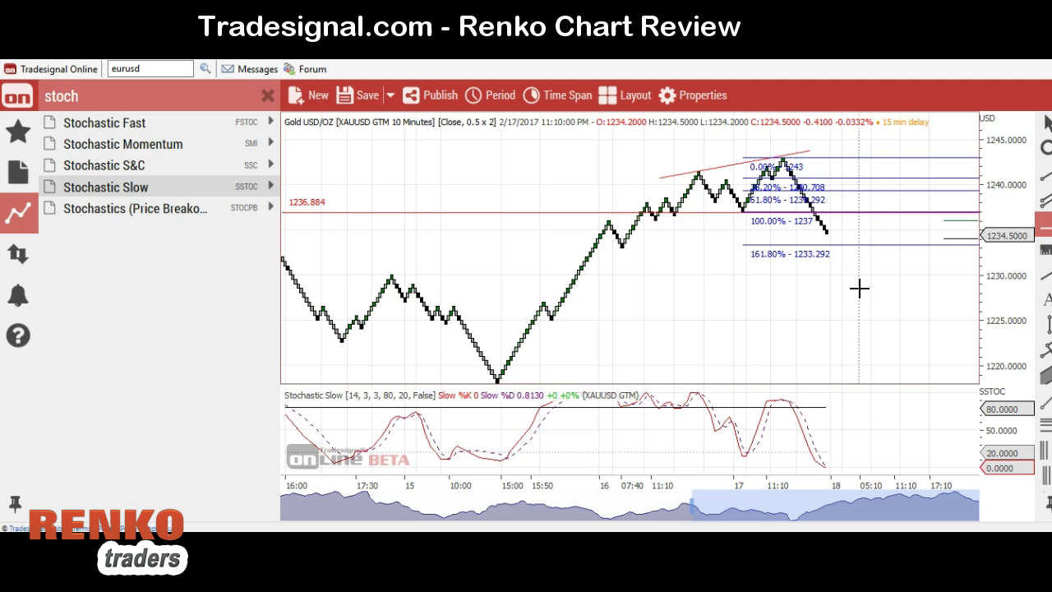
pyautogui.click(891, 244)
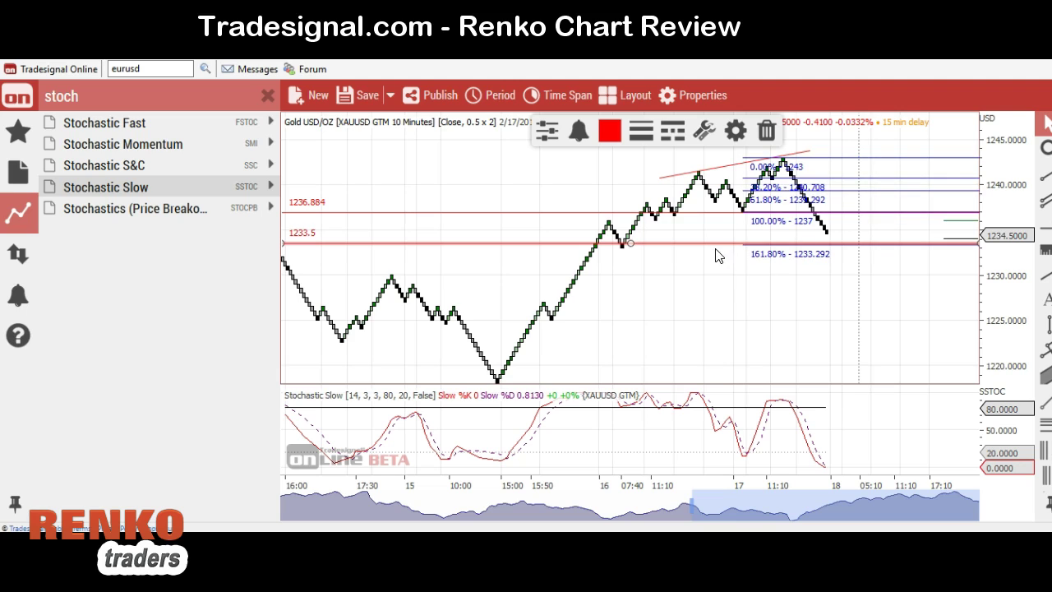
pyautogui.moveTo(710, 242); pyautogui.dragTo(713, 244)
pyautogui.click(713, 276)
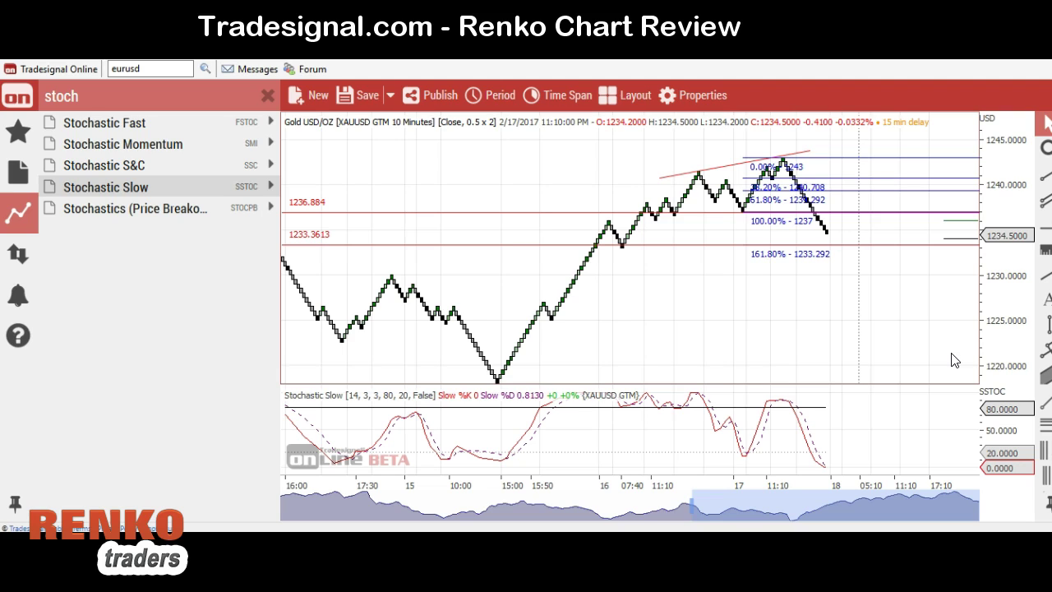
pyautogui.click(1045, 349)
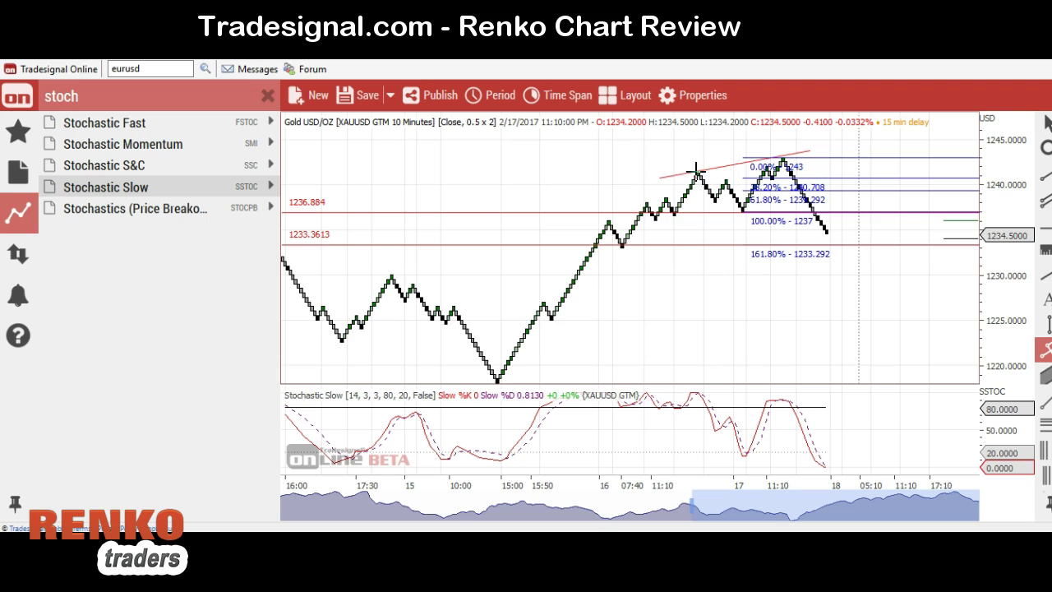
pyautogui.click(699, 170)
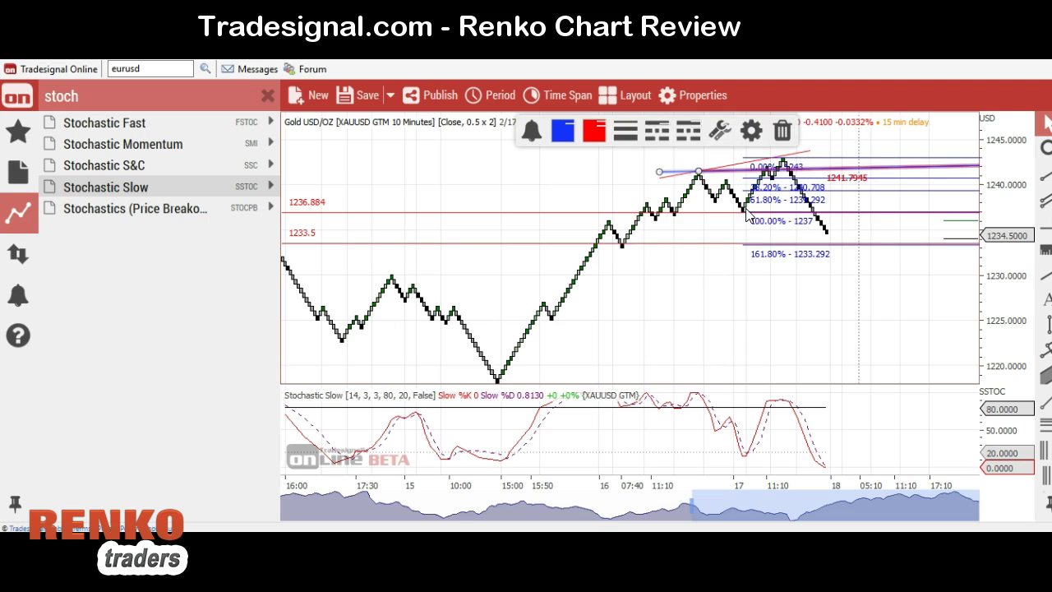
pyautogui.click(744, 211)
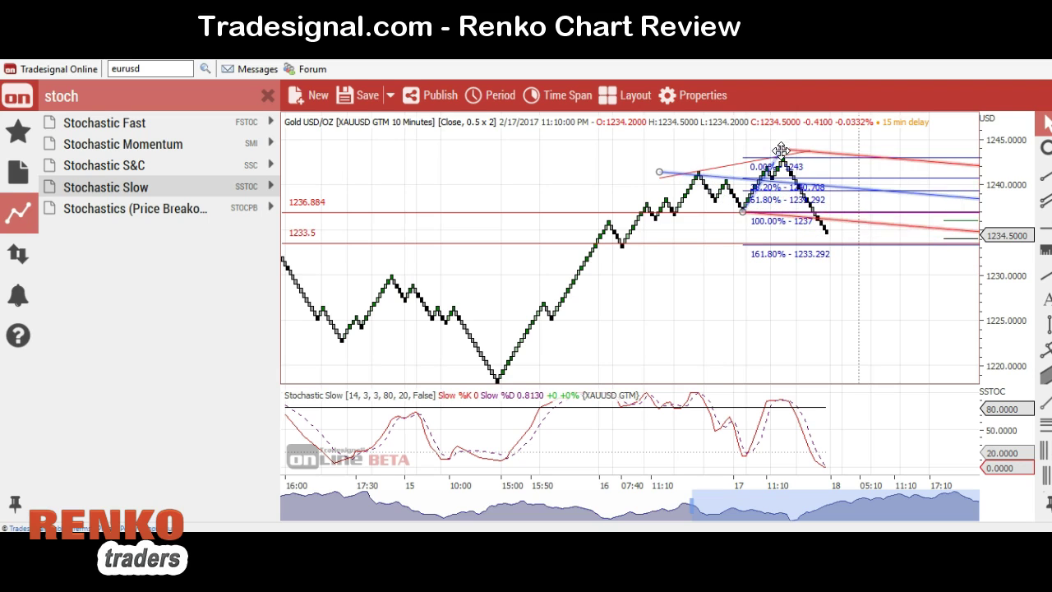
pyautogui.moveTo(659, 172); pyautogui.dragTo(698, 172)
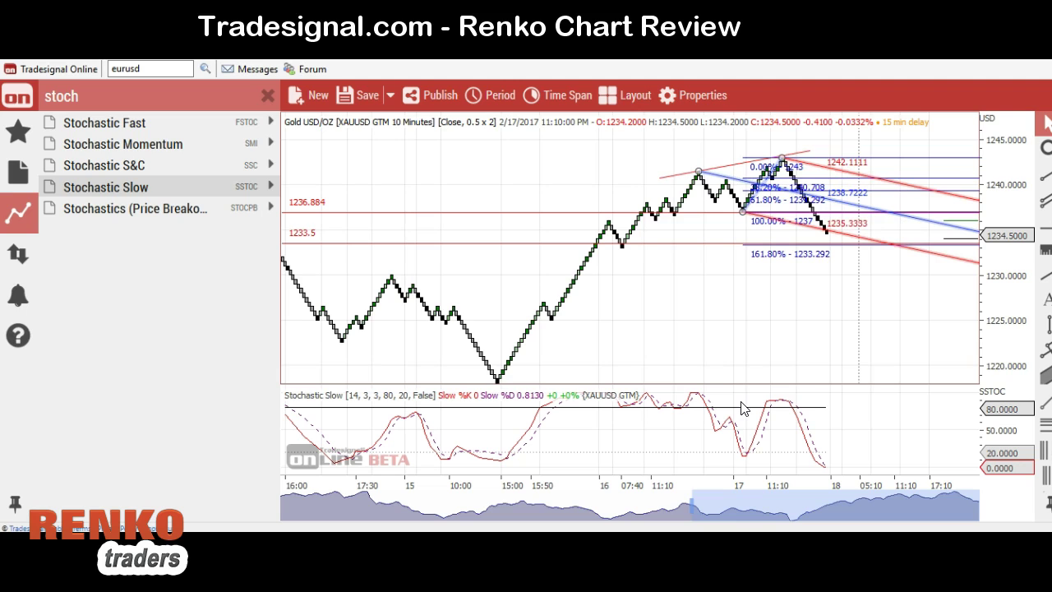
pyautogui.press('Delete')
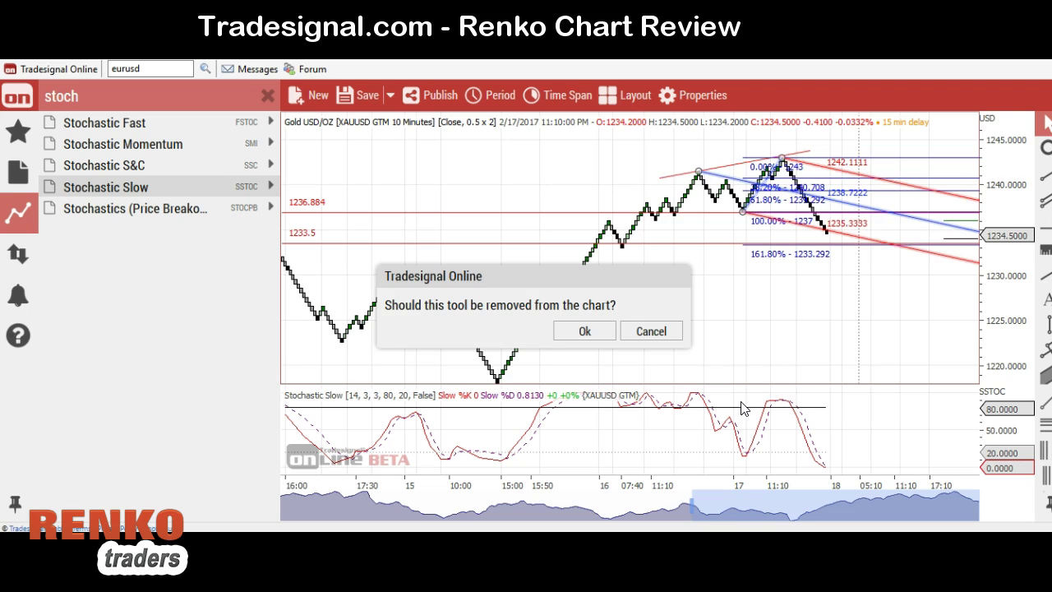
pyautogui.click(583, 334)
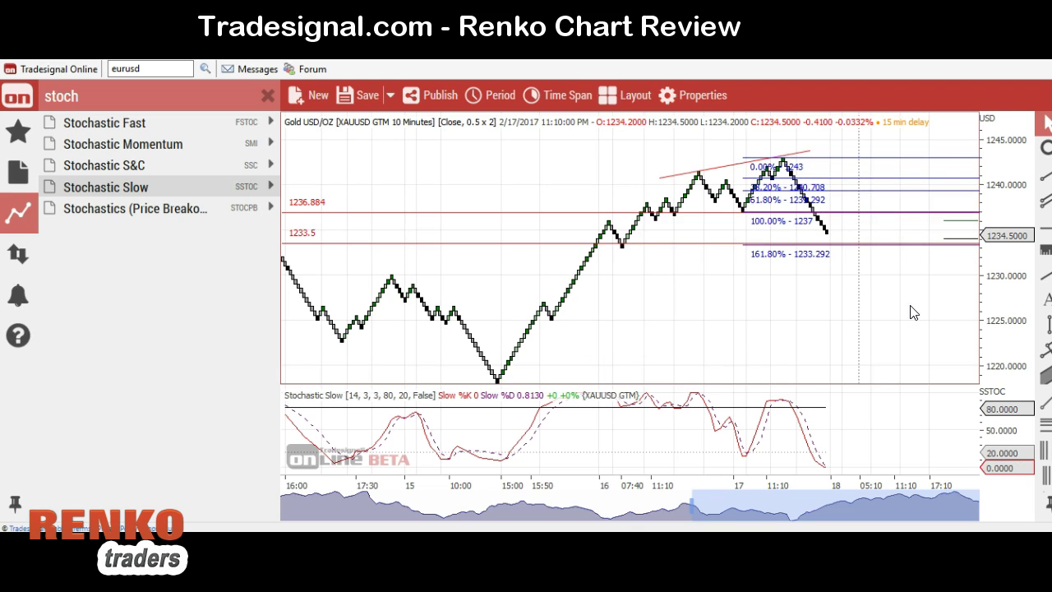
# - Add a text label reading "text!!" below the Fibonacci levels
pyautogui.click(1044, 298)
pyautogui.click(658, 303)
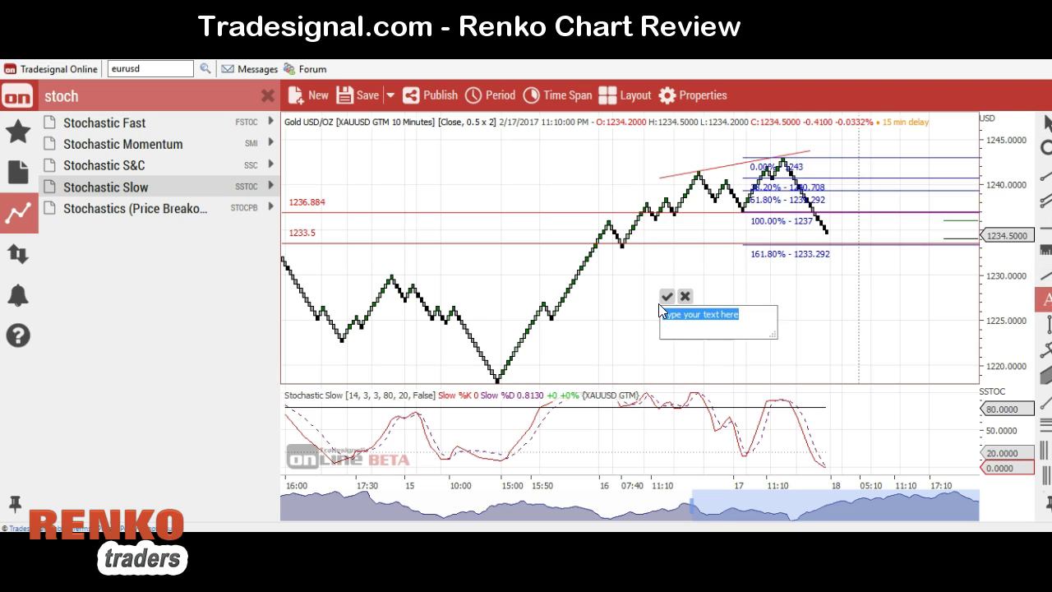
pyautogui.write('Tex')
pyautogui.click(667, 297)
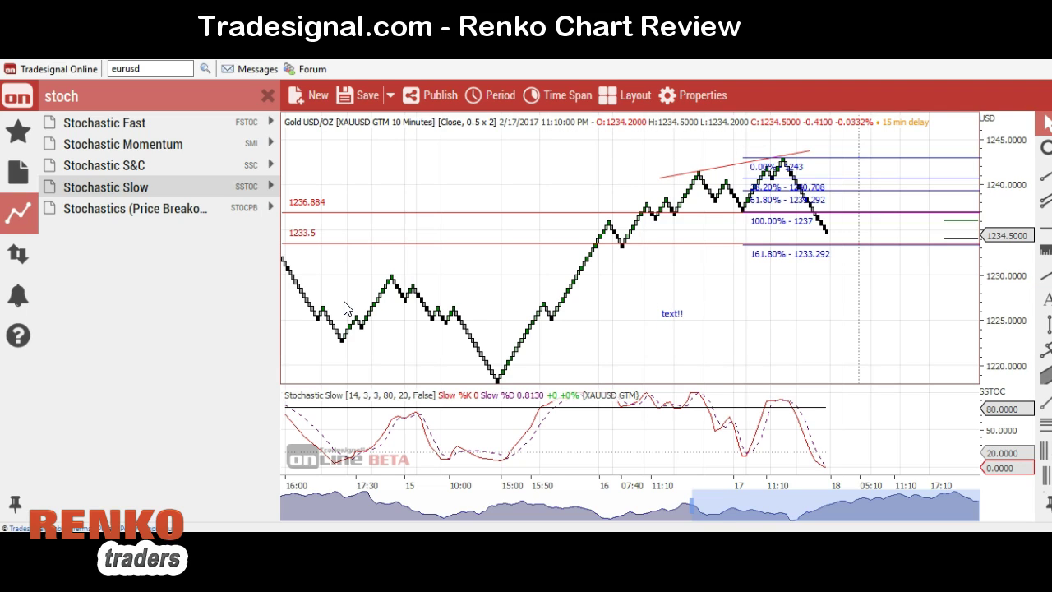
# - Switch to a 1 x 2 layout and load EUR/USD Spot into the empty lower pane
pyautogui.click(614, 96)
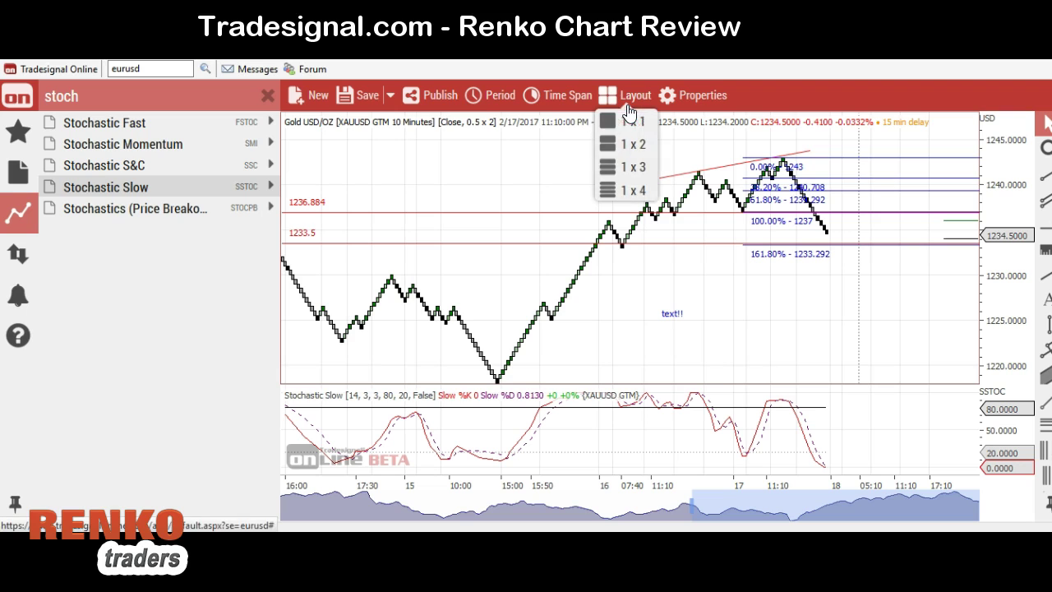
pyautogui.click(631, 144)
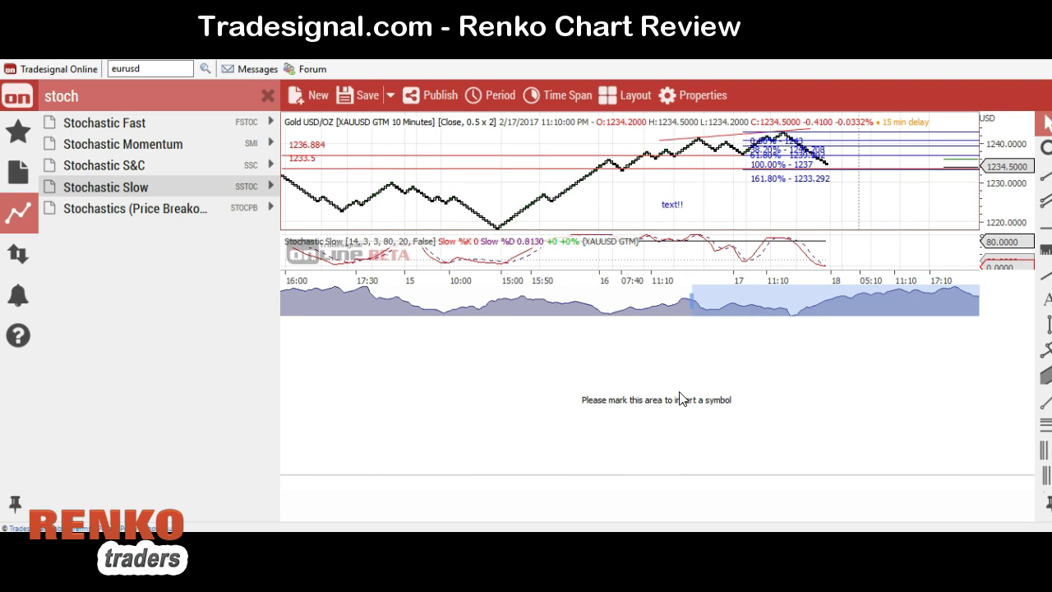
pyautogui.click(618, 403)
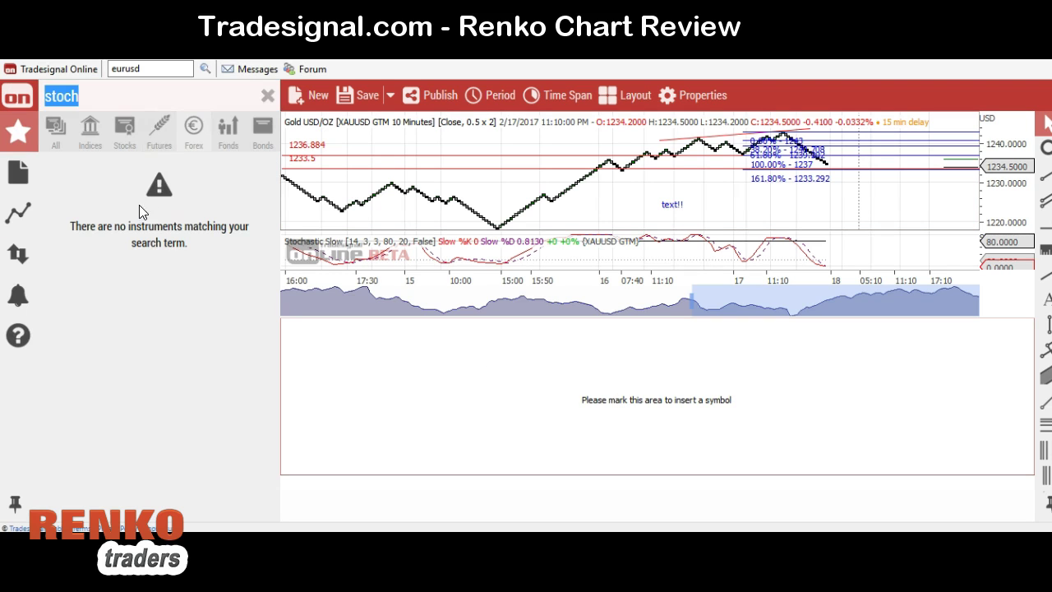
pyautogui.click(128, 128)
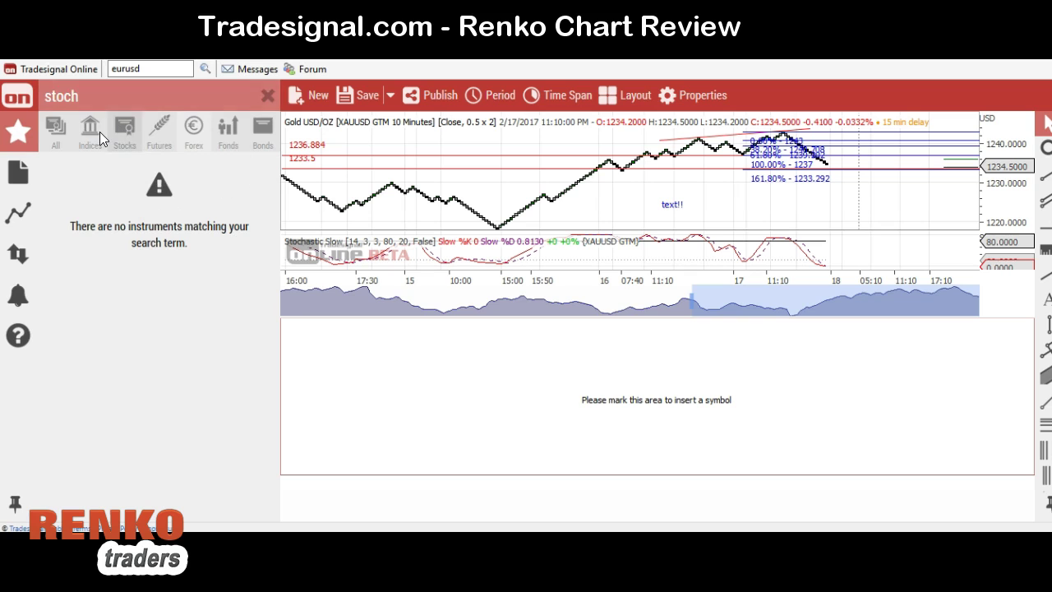
pyautogui.click(268, 95)
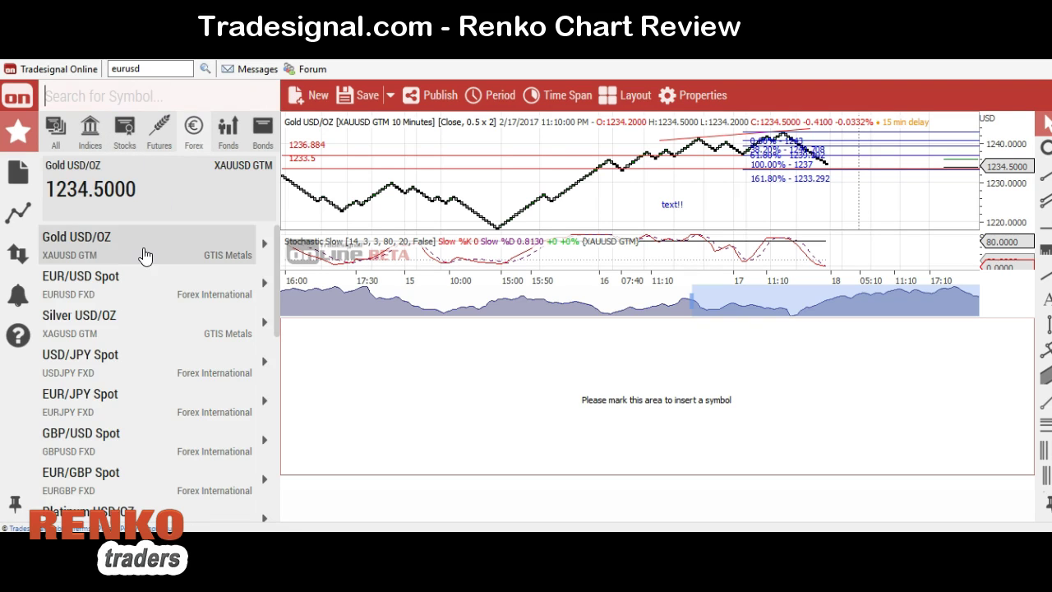
pyautogui.click(264, 282)
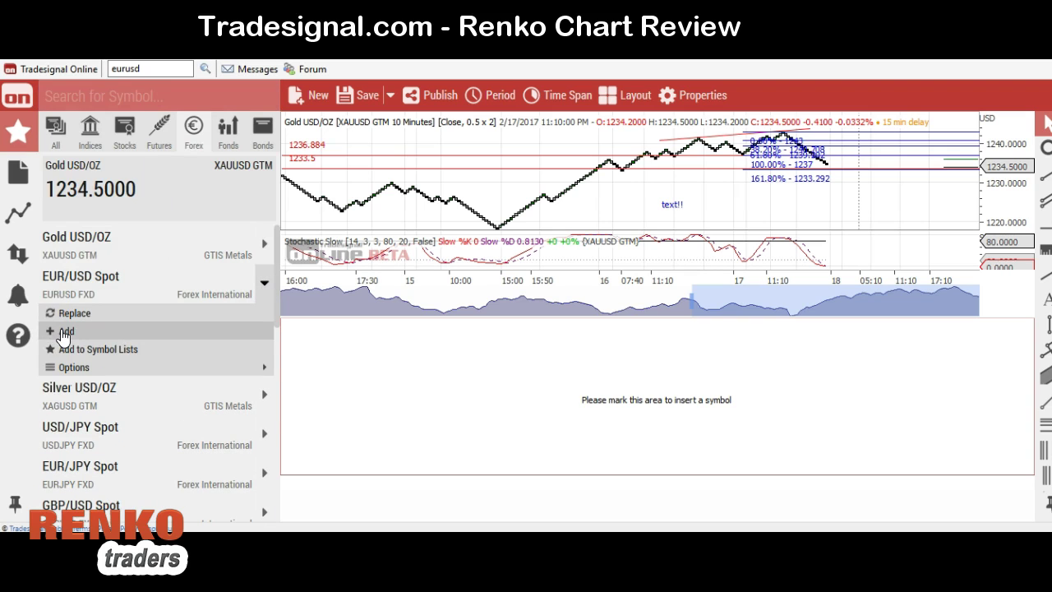
pyautogui.click(72, 319)
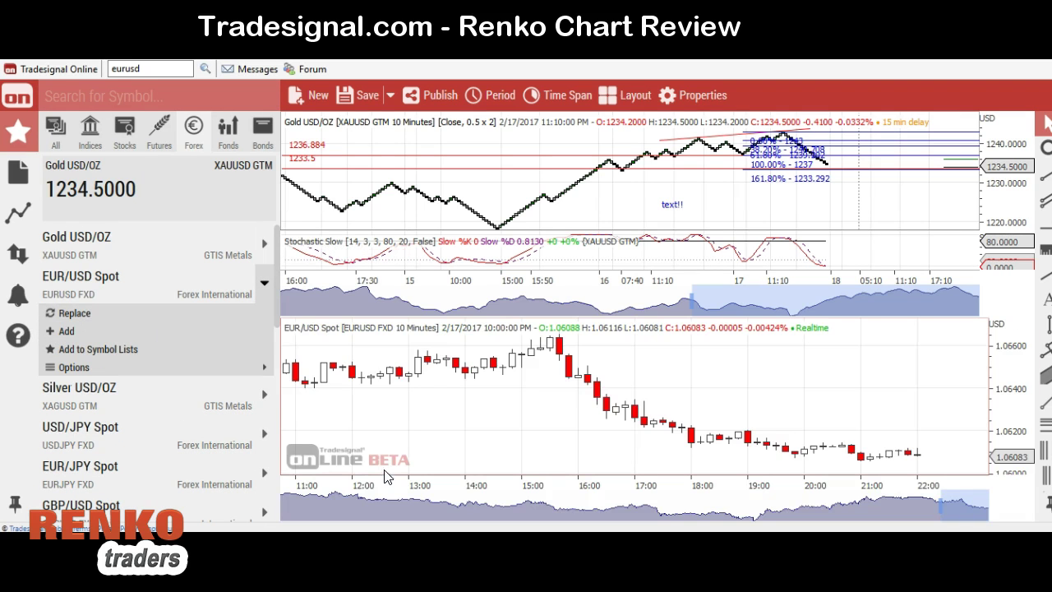
# - Set the layout back to 1 x 1 and confirm removing the extra pane
pyautogui.click(625, 97)
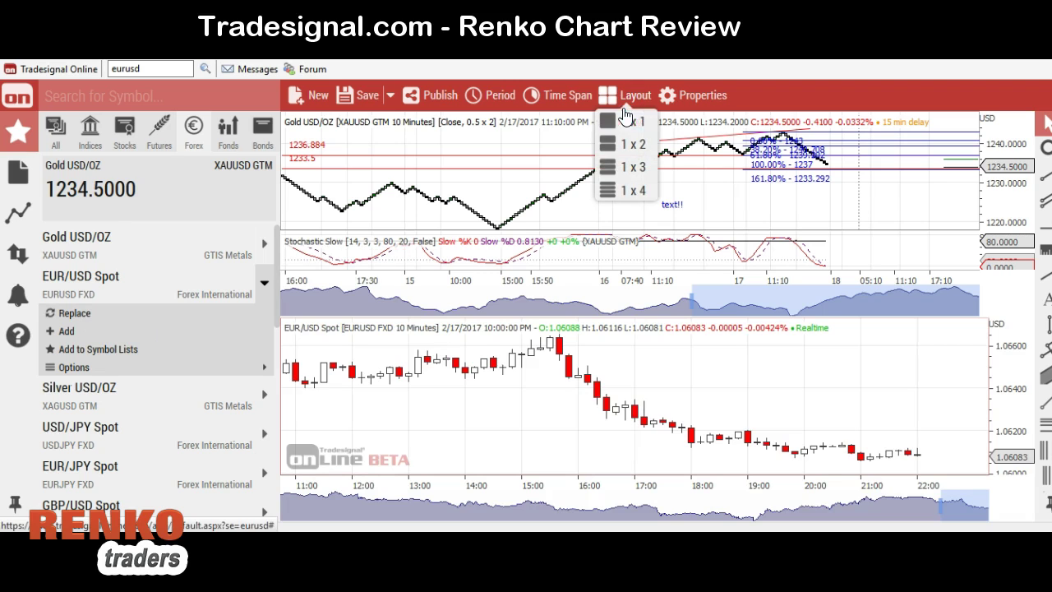
pyautogui.click(836, 396)
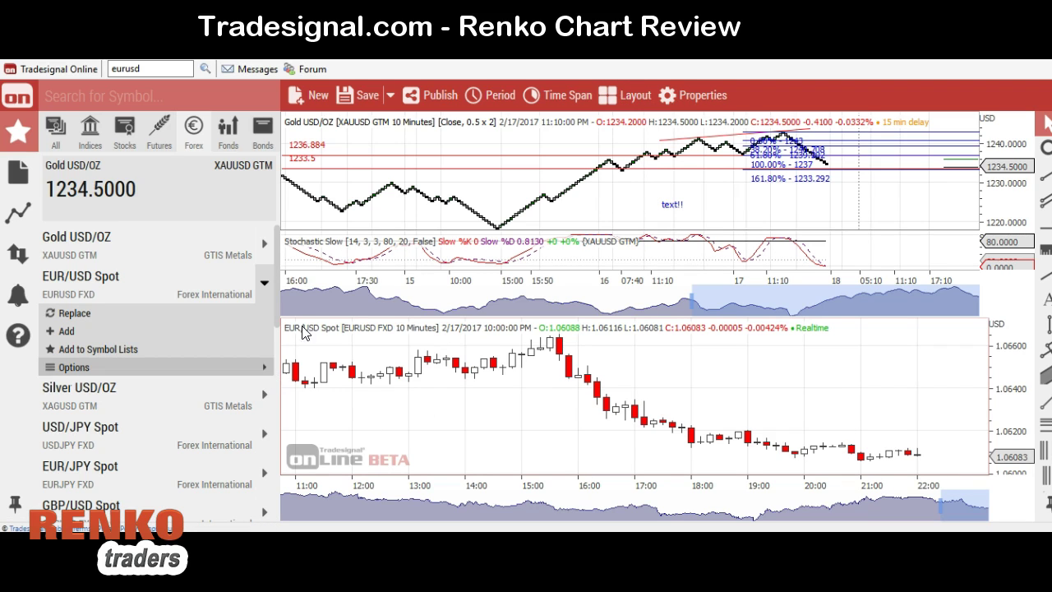
pyautogui.click(611, 95)
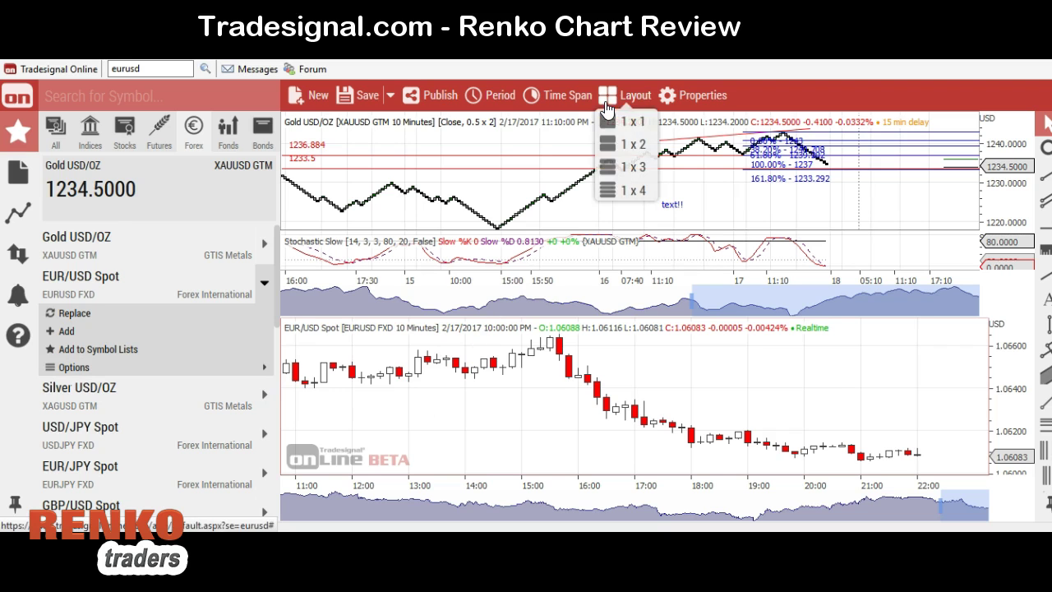
pyautogui.click(608, 122)
pyautogui.click(584, 331)
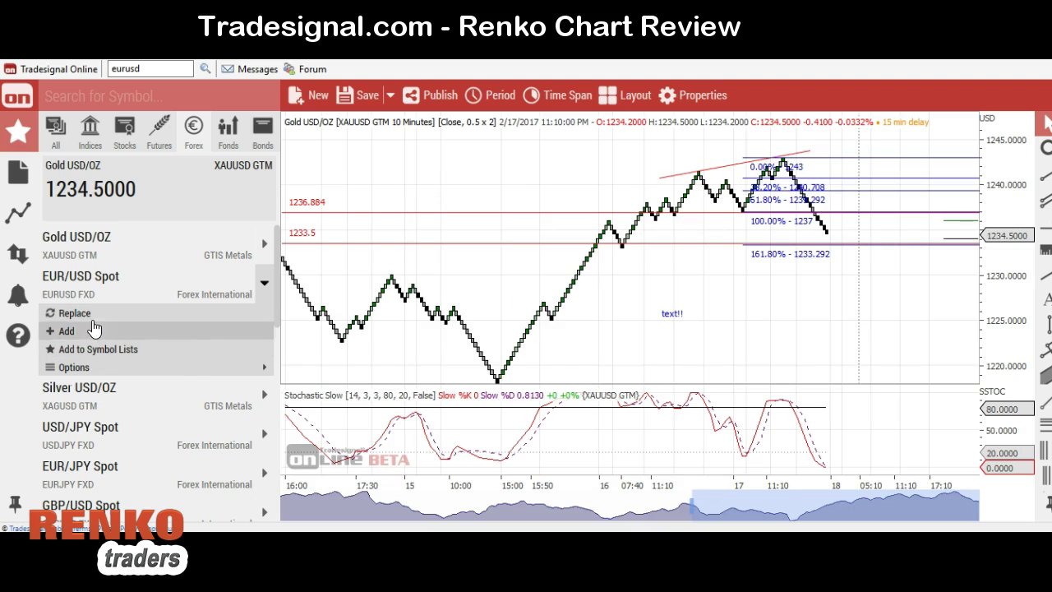
pyautogui.click(73, 333)
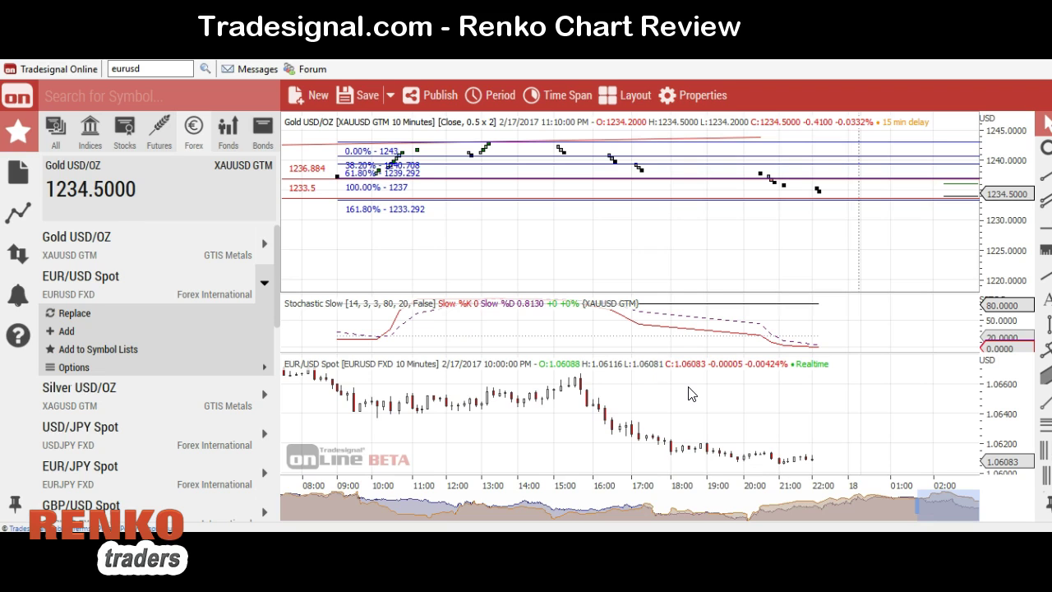
pyautogui.click(460, 370)
pyautogui.click(766, 372)
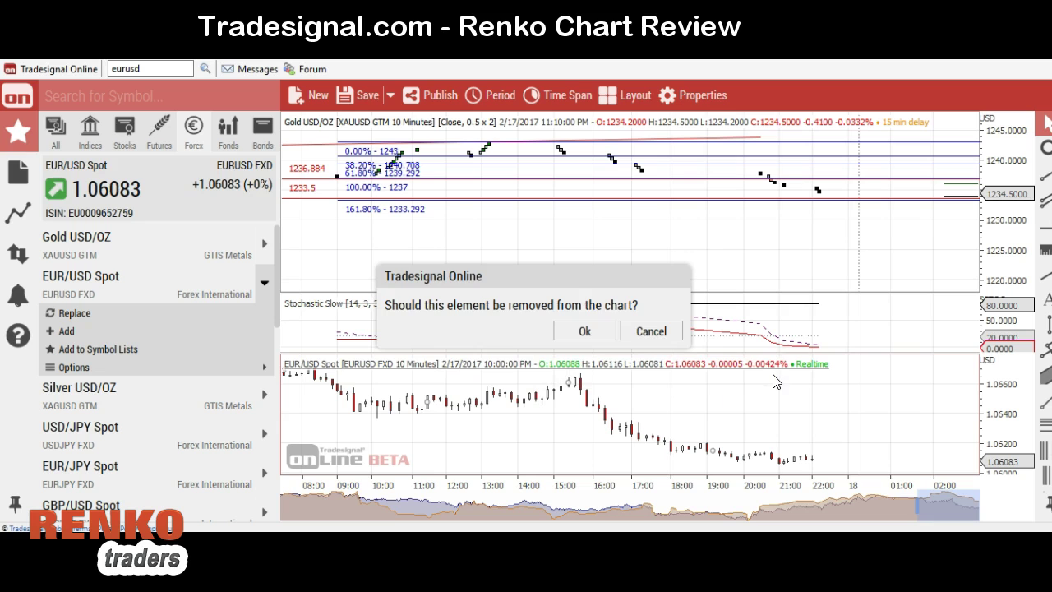
pyautogui.click(584, 329)
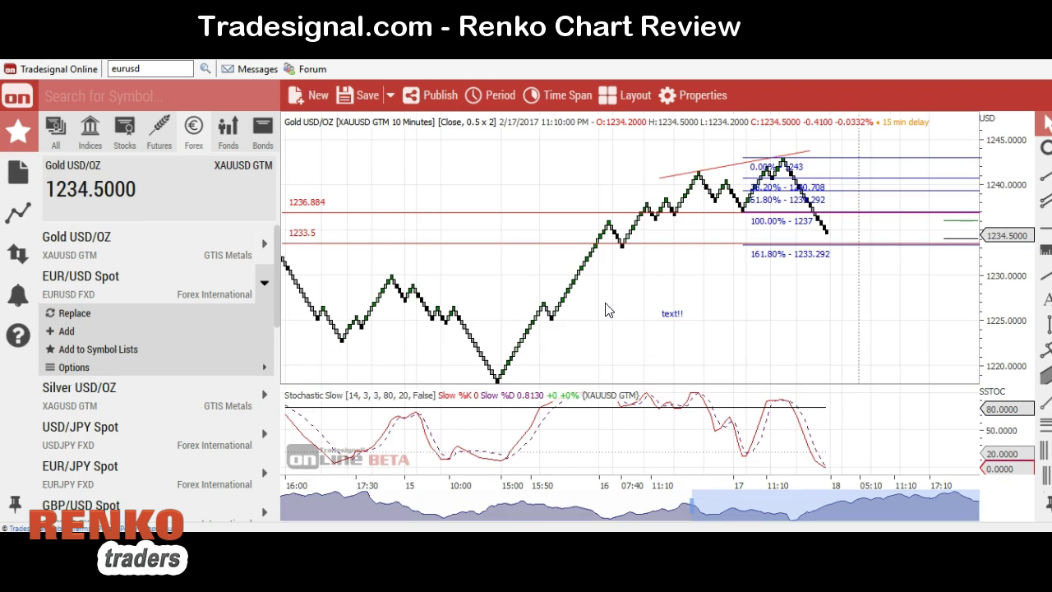
pyautogui.moveTo(622, 342); pyautogui.dragTo(672, 356)
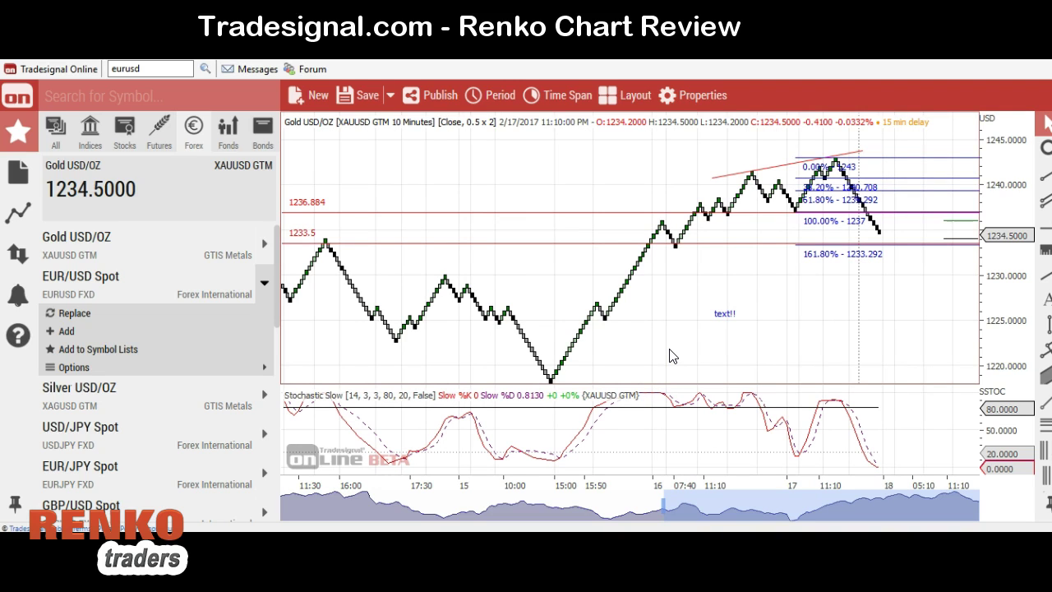
pyautogui.click(435, 95)
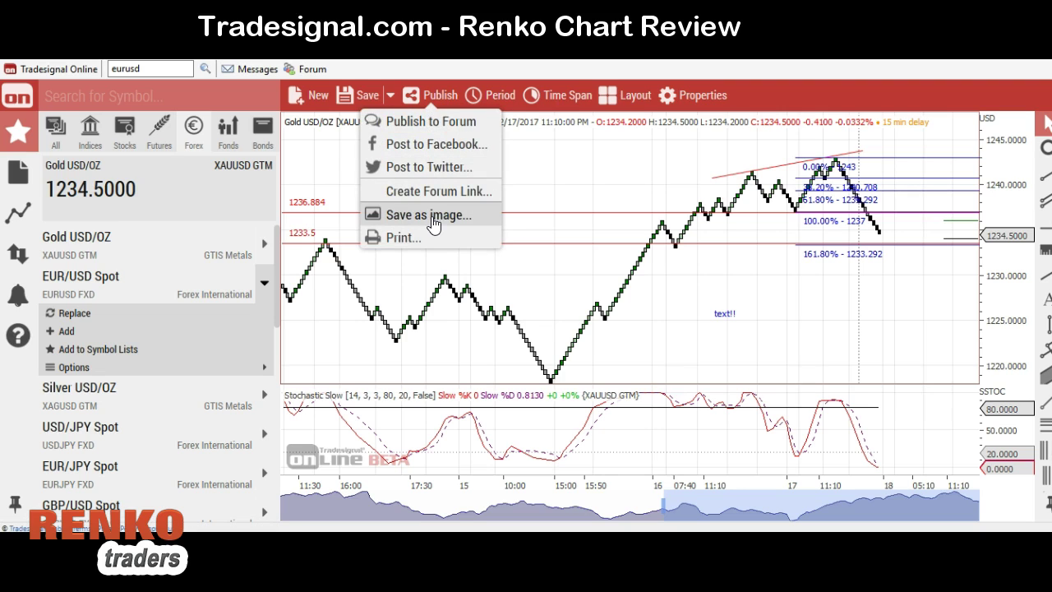
pyautogui.click(773, 287)
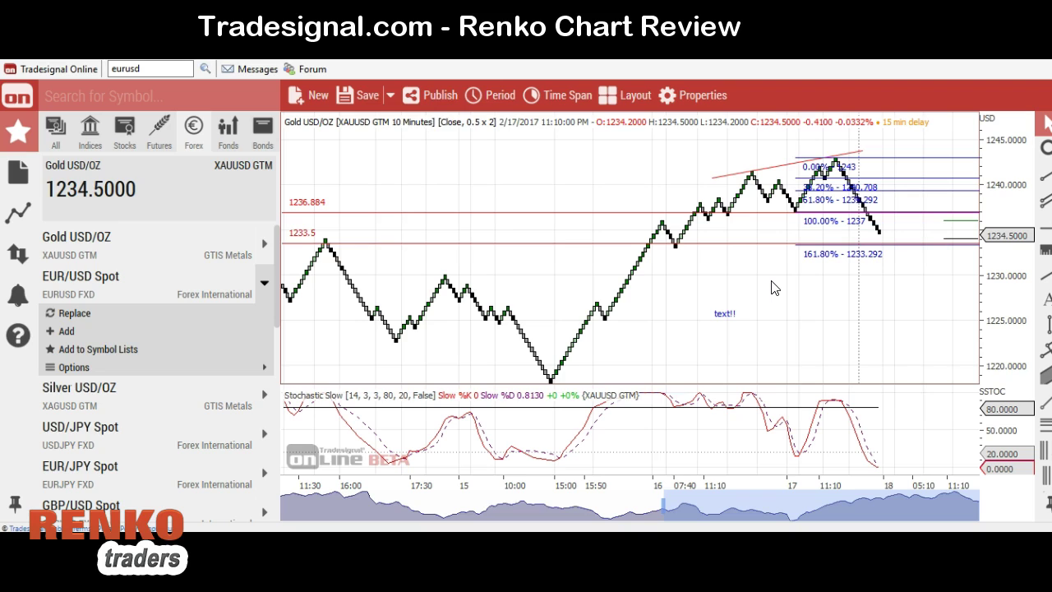